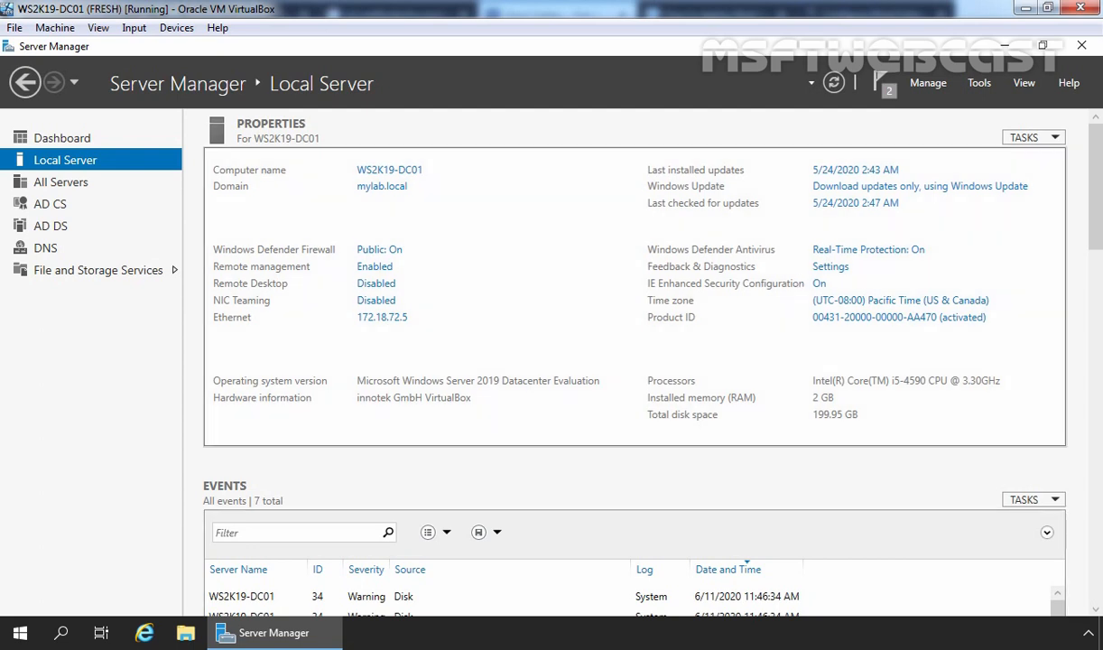
Step: Review the members of the TestUsers security group in TestOU using Active Directory Users and Computers, and close the console
left_click(979, 83)
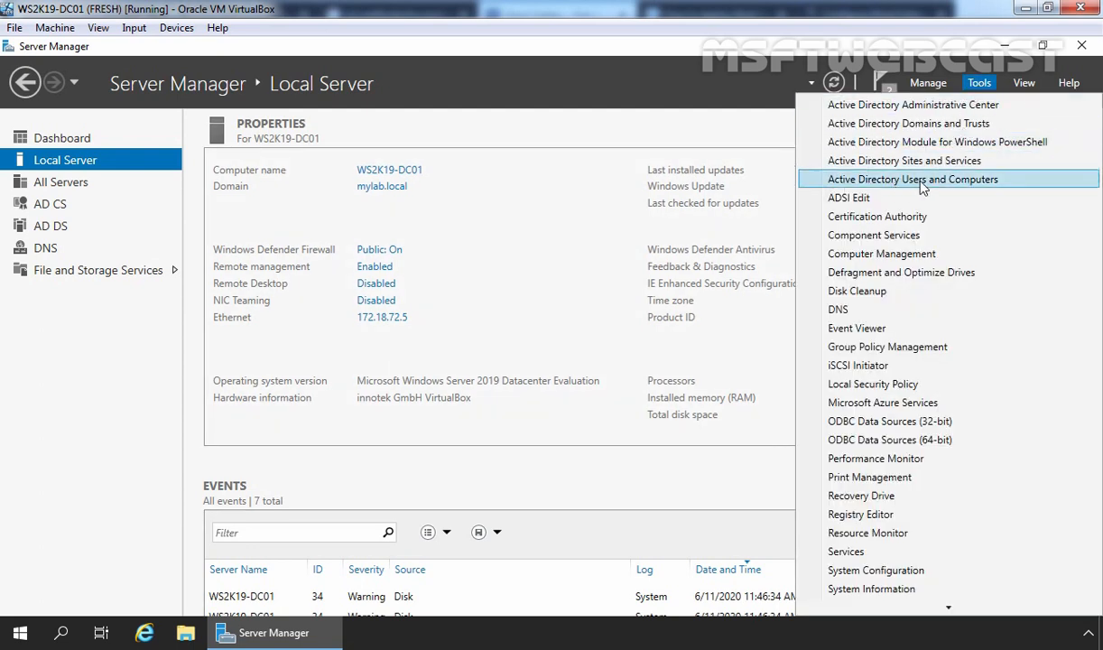
left_click(964, 184)
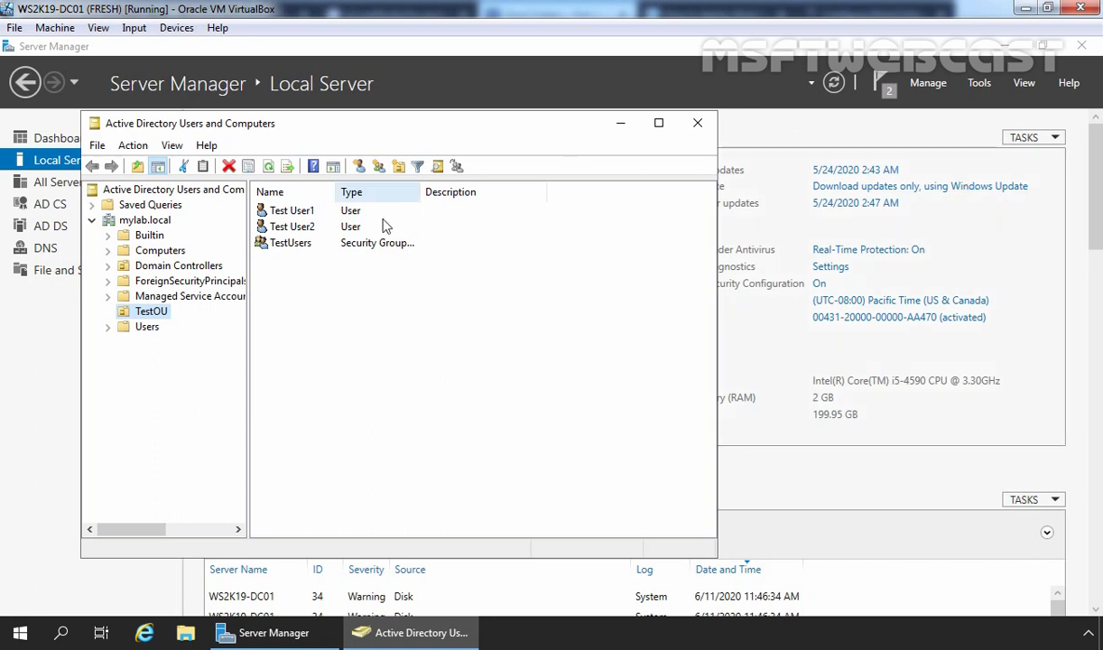
double_click(287, 244)
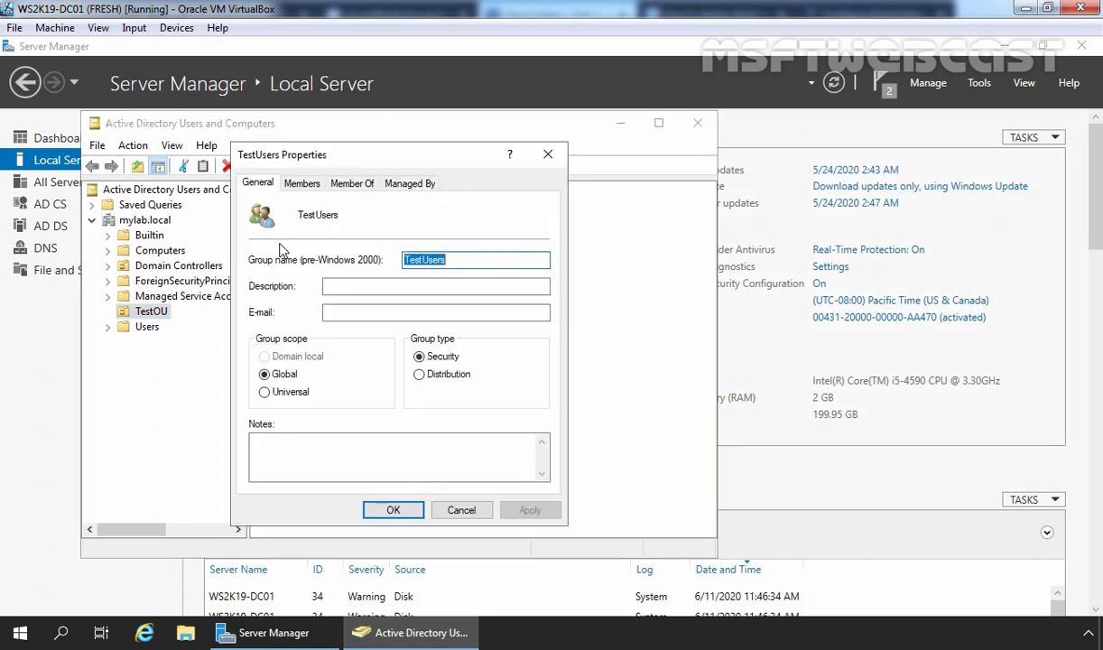
left_click(302, 185)
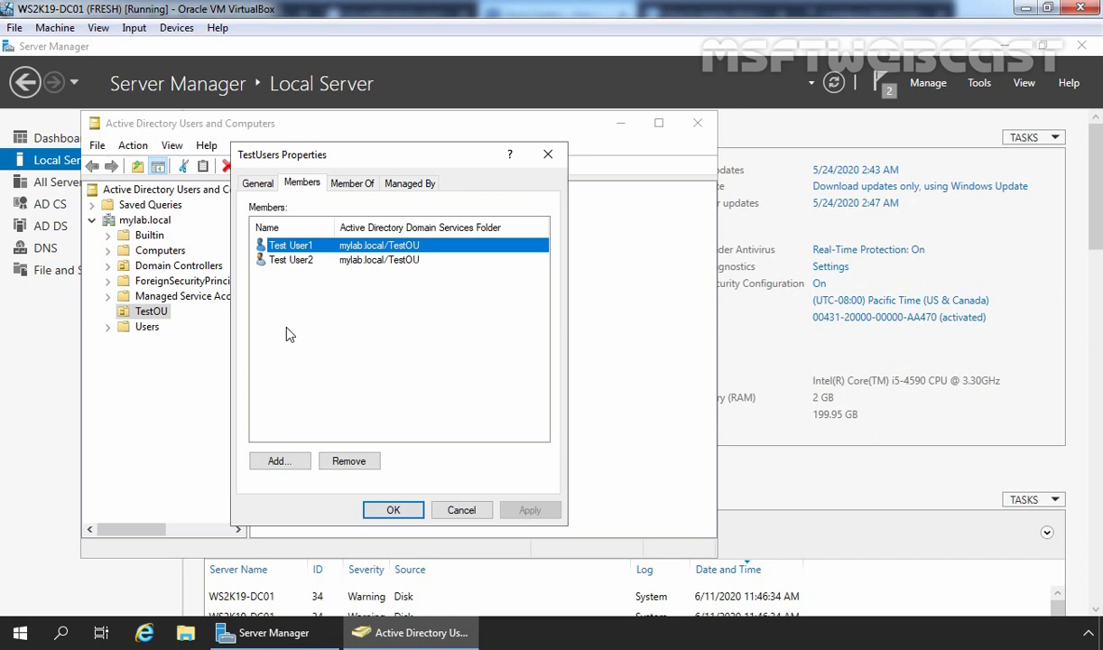
left_click(393, 511)
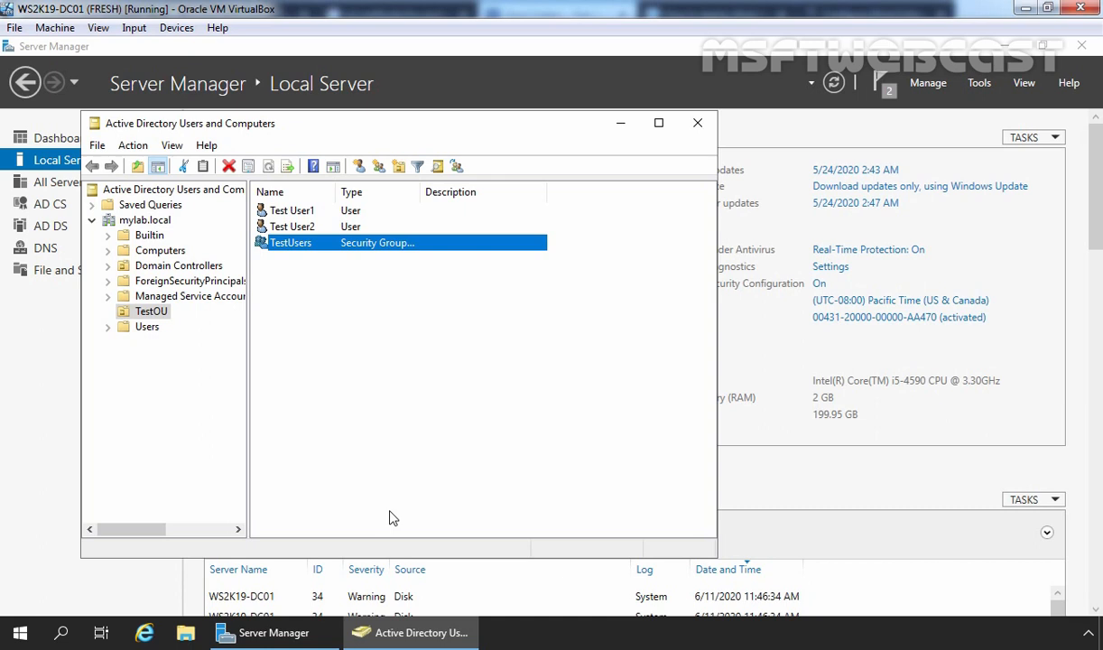
left_click(698, 123)
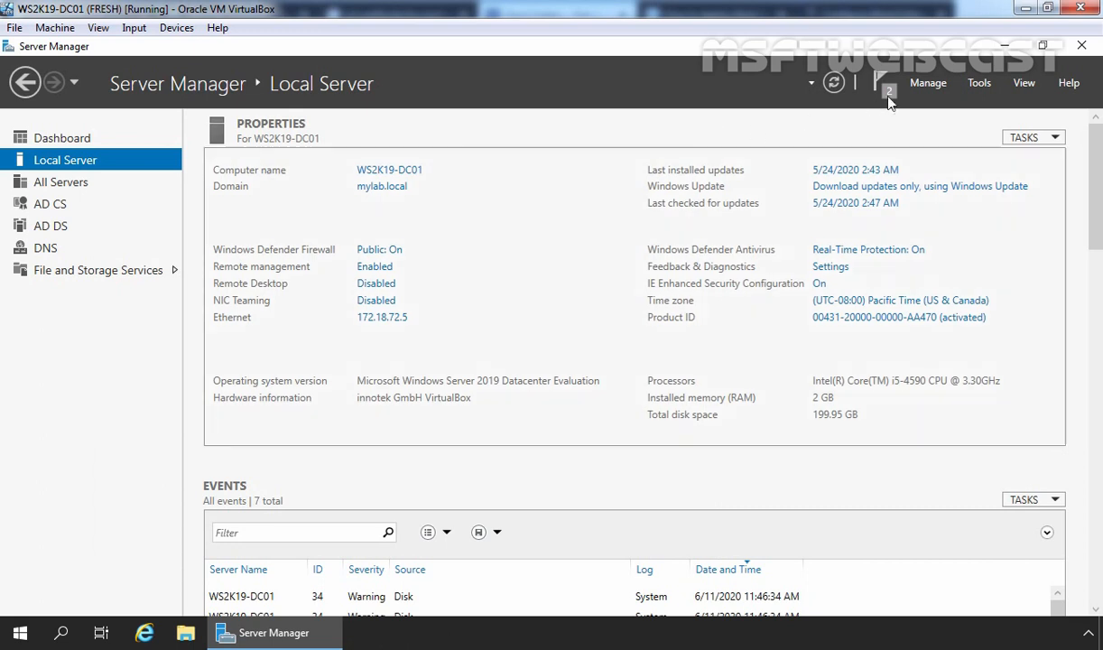
Step: Start adding roles and features with a role-based or feature-based installation on the server WS2K19-DC01.mylab.local
left_click(929, 83)
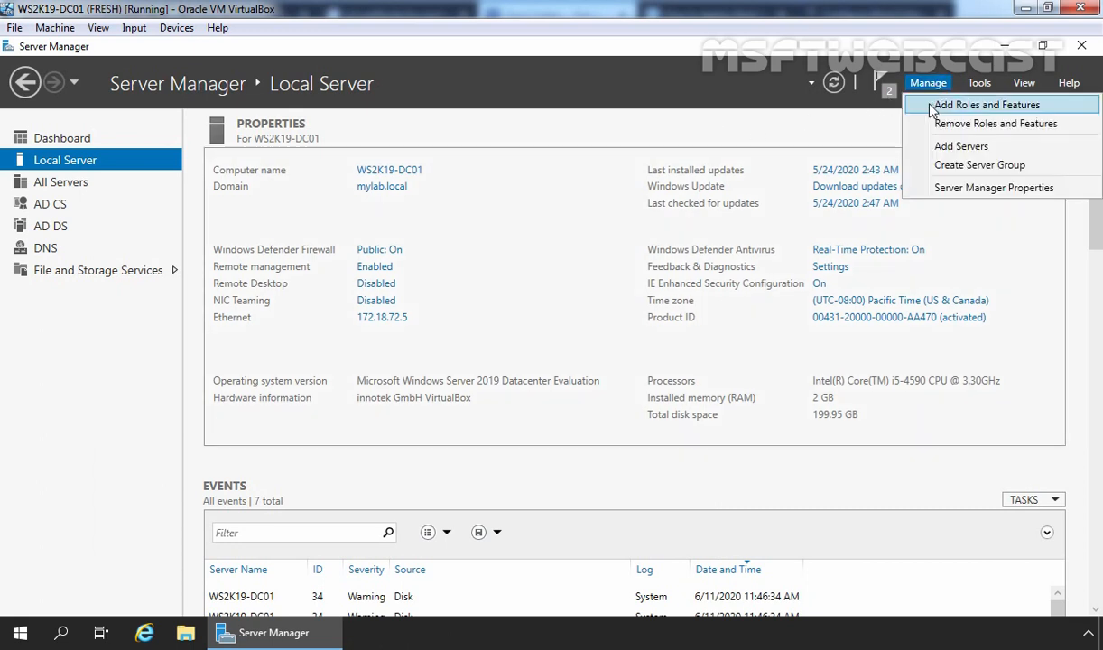
left_click(1005, 107)
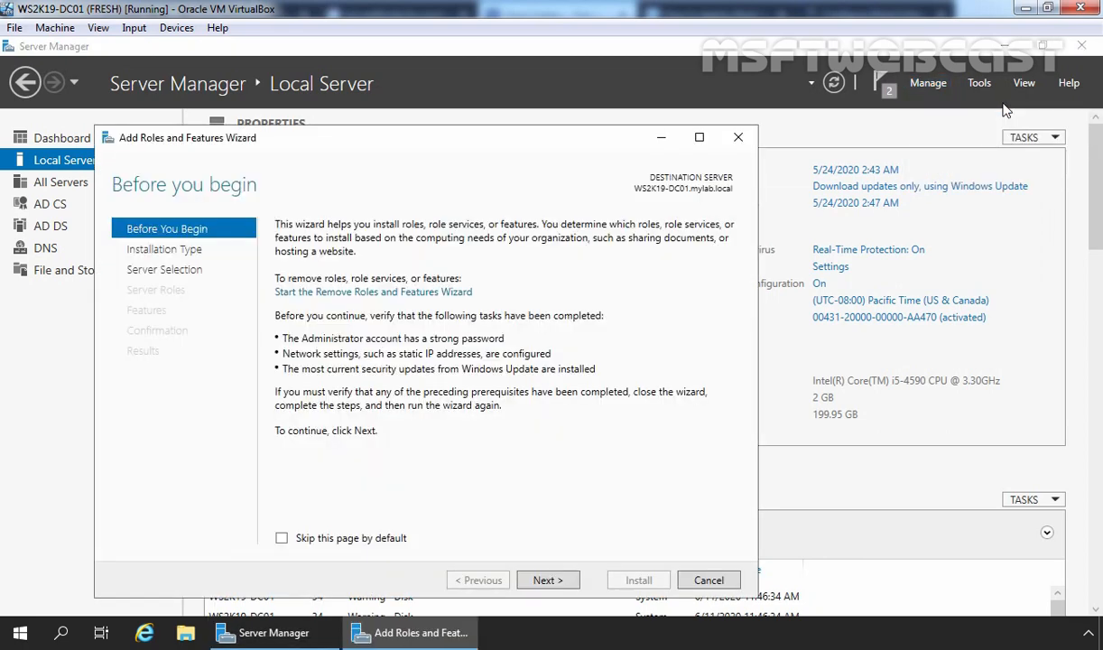
left_click_drag(332, 141, 355, 90)
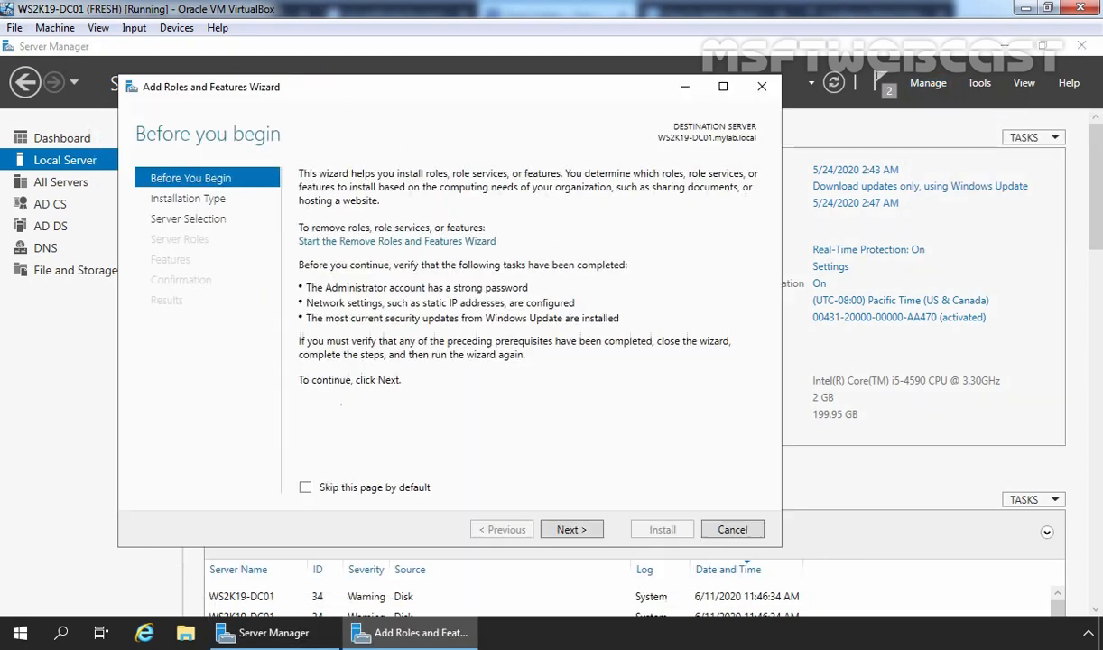
left_click(574, 529)
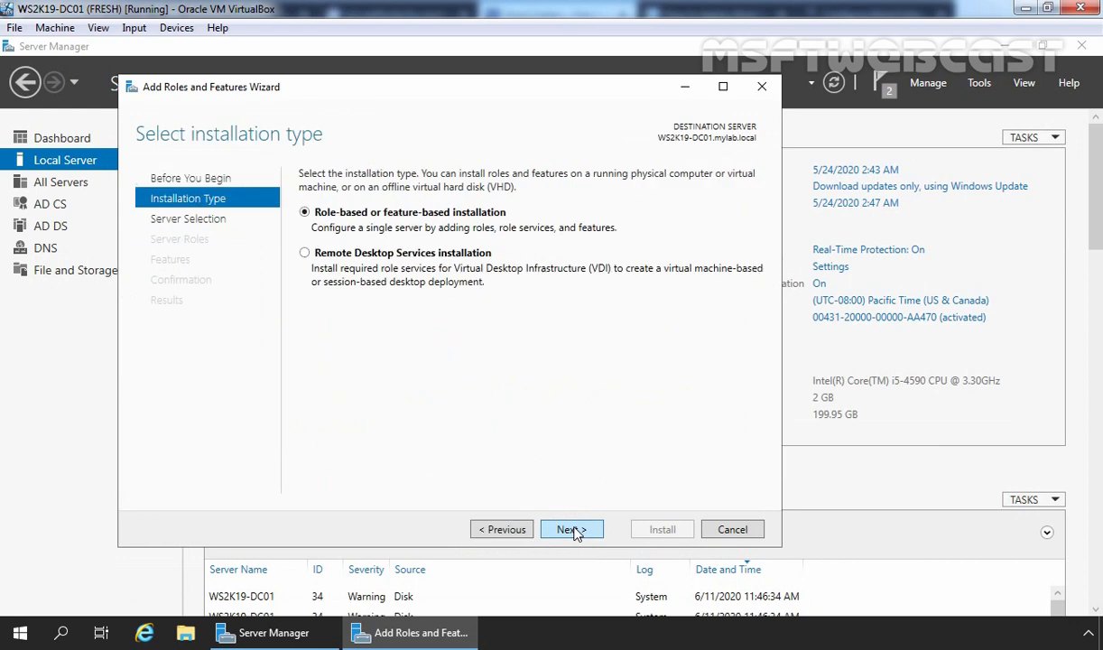
left_click(573, 530)
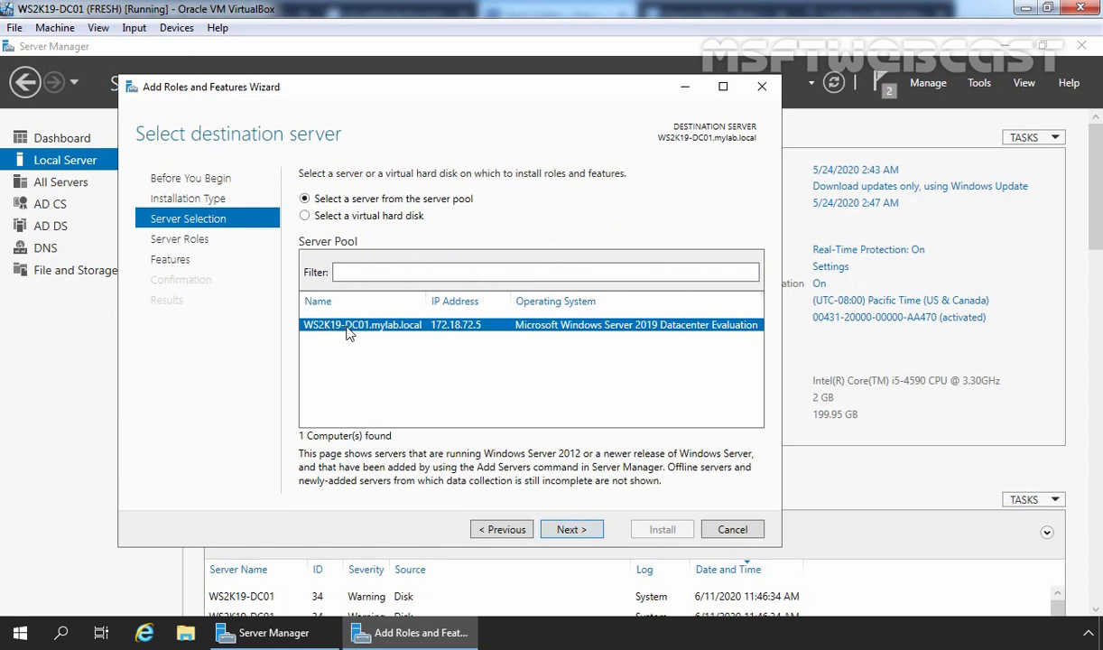
left_click(571, 533)
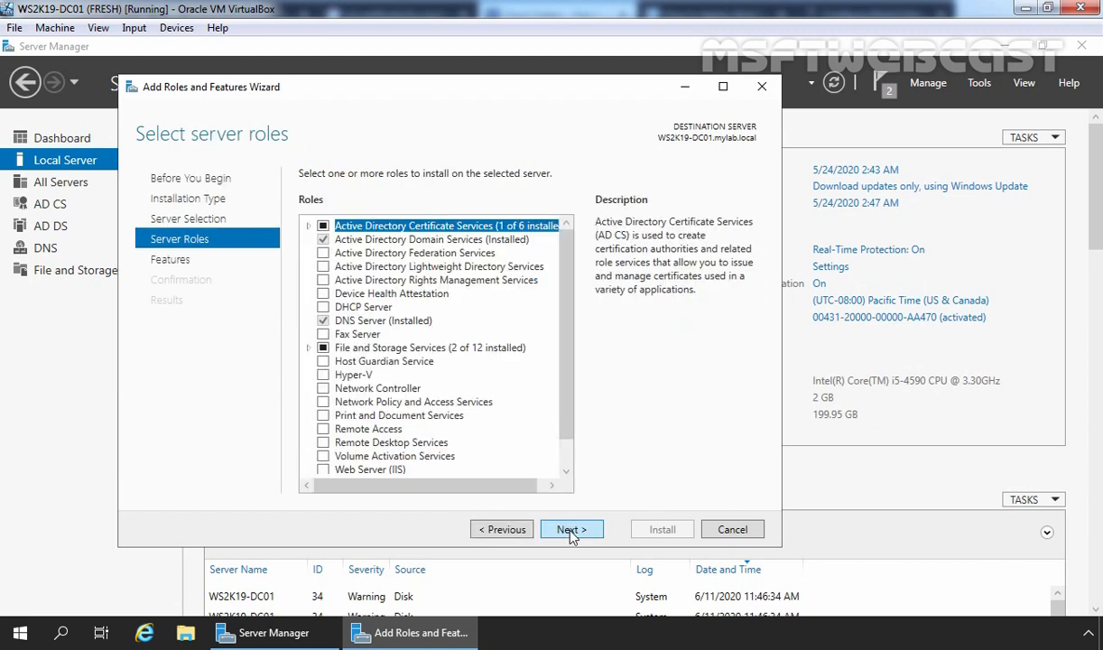
Step: Select the Work Folders role service under File and iSCSI Services, including its required IIS Hostable Web Core feature
double_click(380, 348)
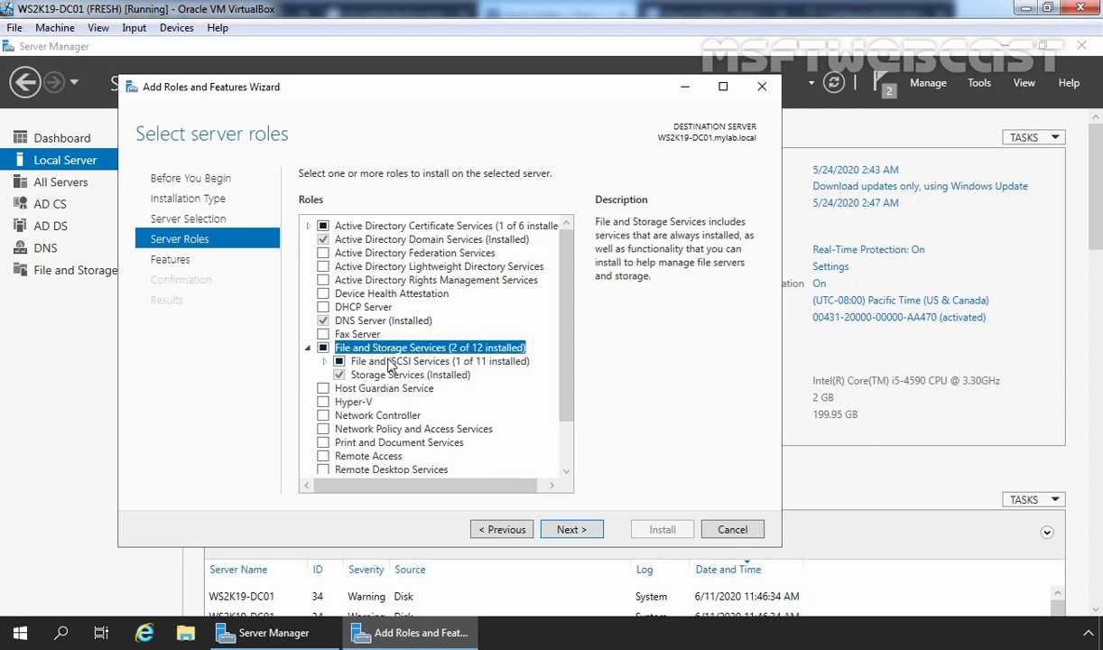
double_click(391, 362)
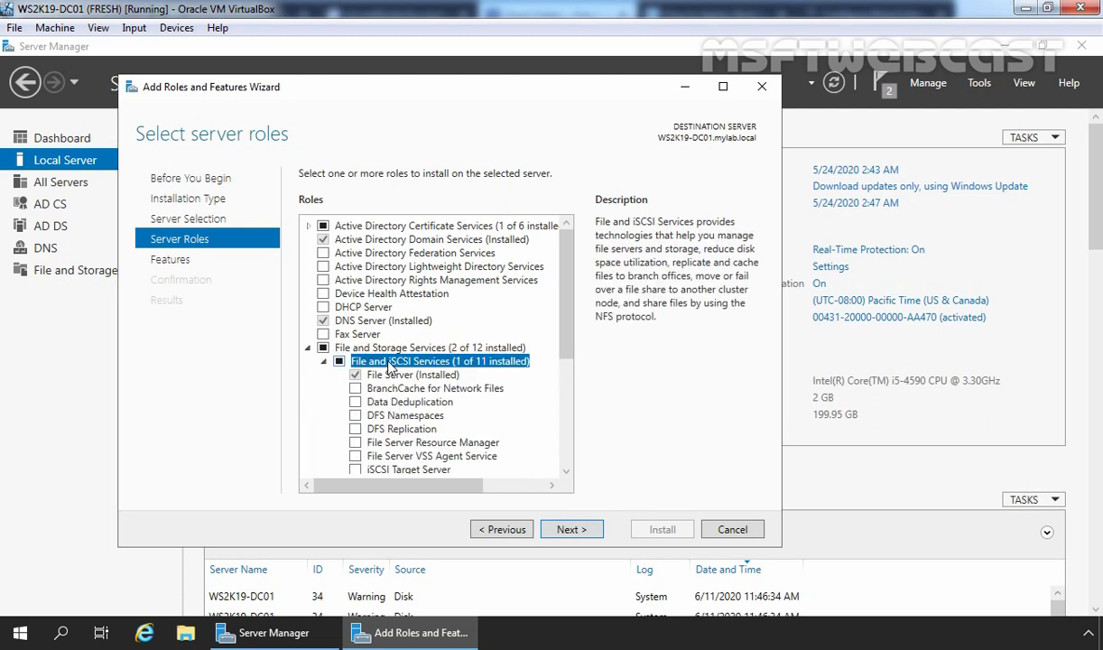
left_click_drag(565, 320, 569, 401)
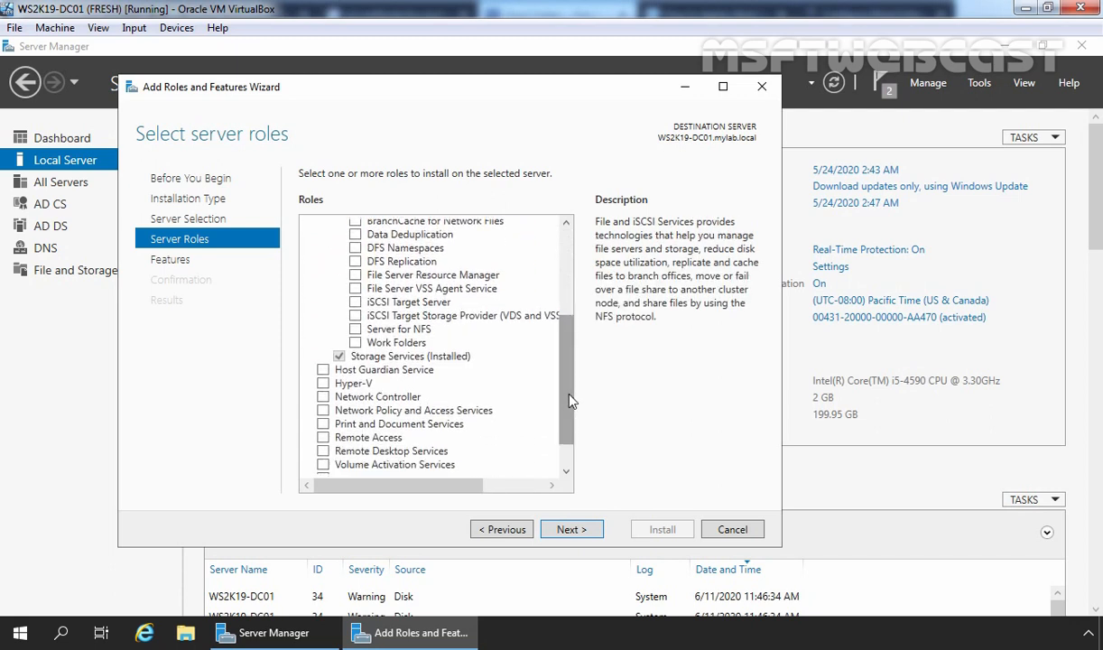
left_click(398, 342)
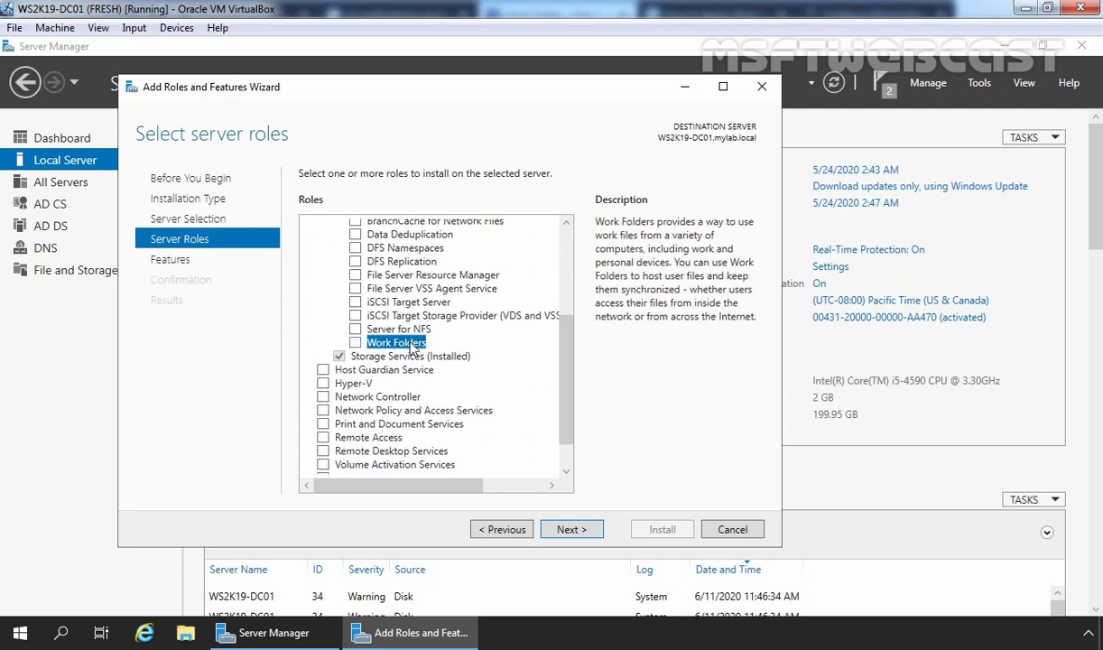
left_click(354, 342)
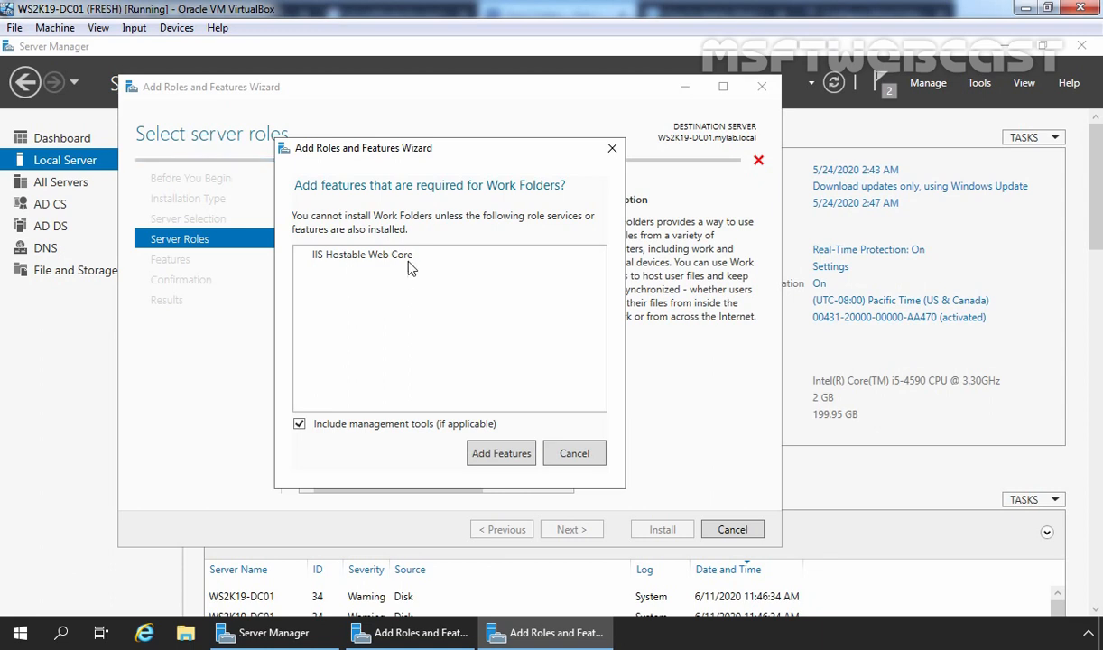
left_click(501, 456)
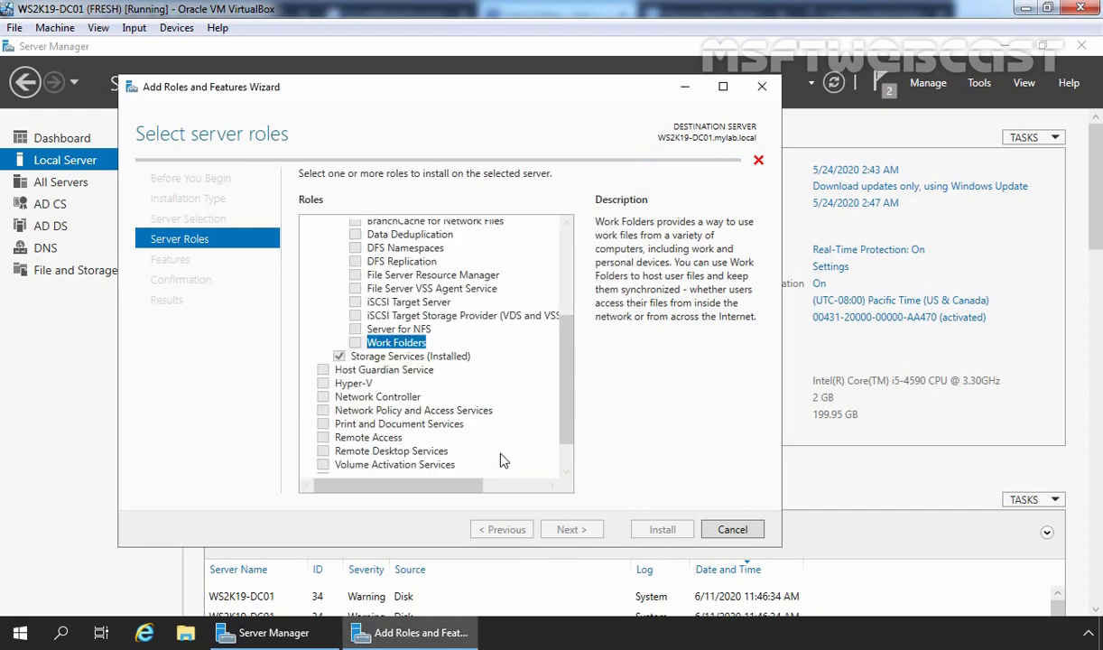
left_click(571, 534)
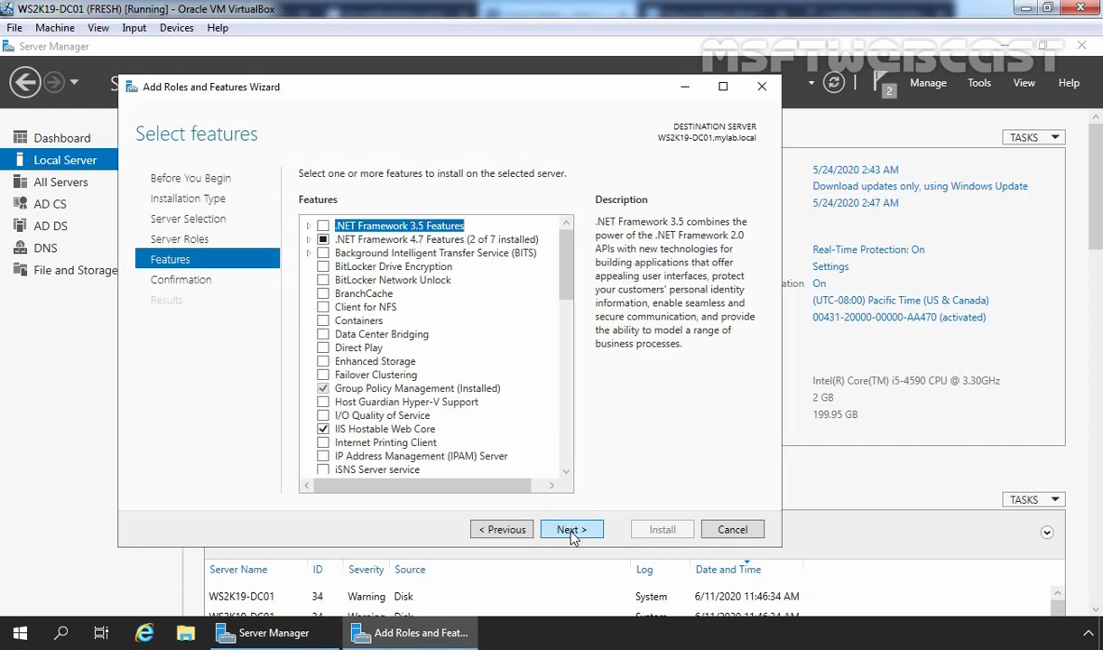
Step: Keep IIS Hostable Web Core selected, install the chosen role service and feature, and close the wizard
left_click(372, 442)
left_click(372, 432)
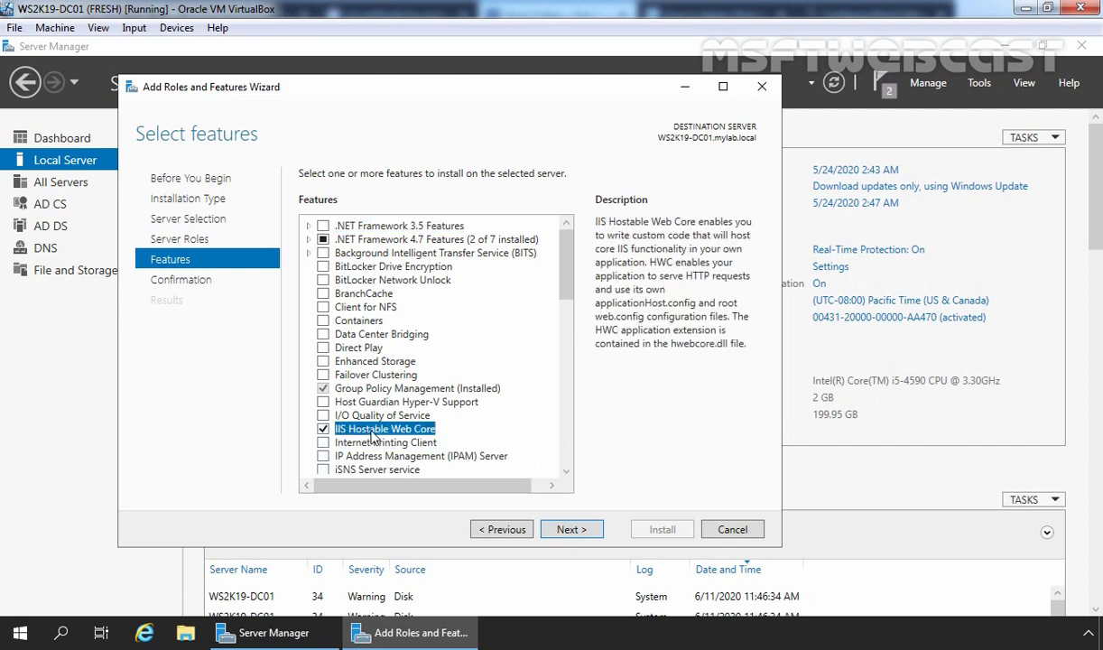
left_click(571, 532)
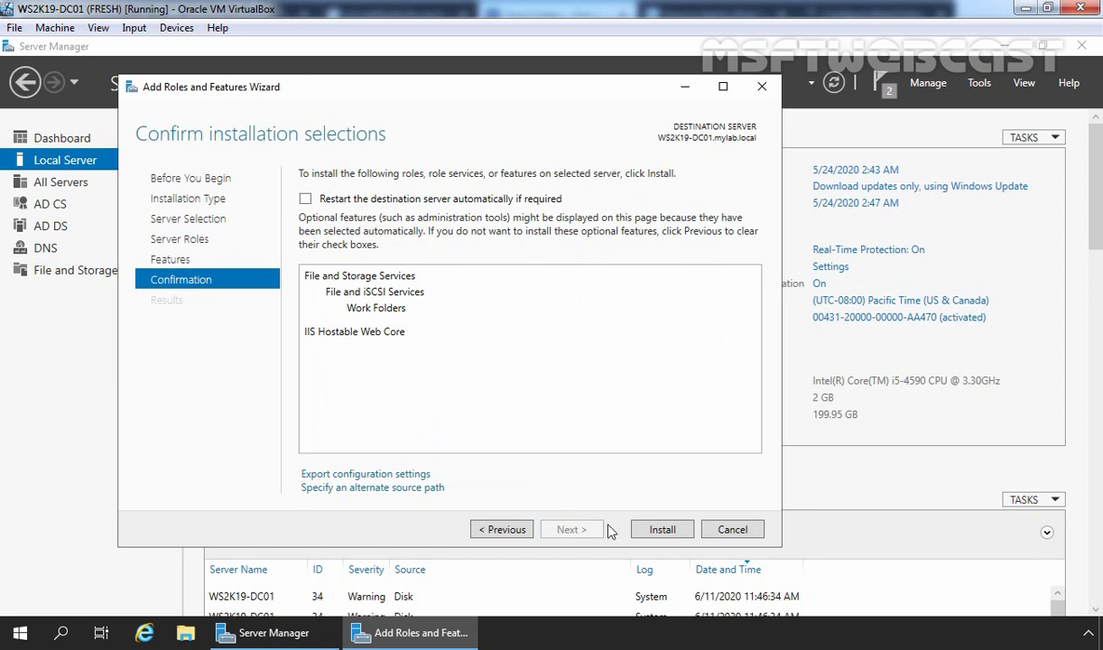
left_click(661, 530)
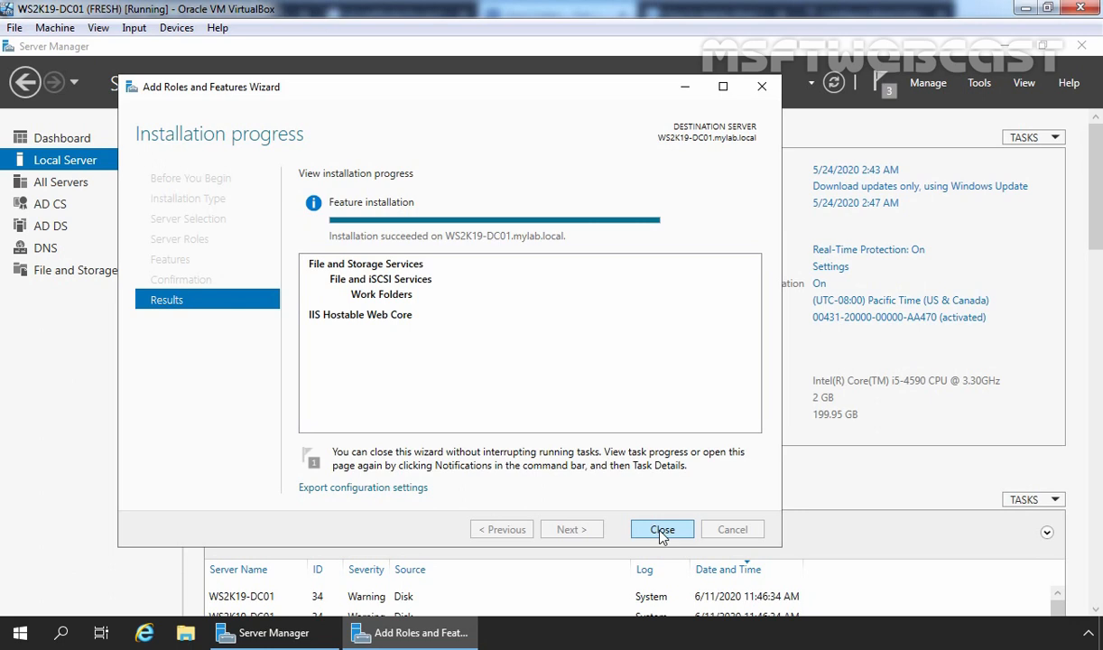
left_click(662, 531)
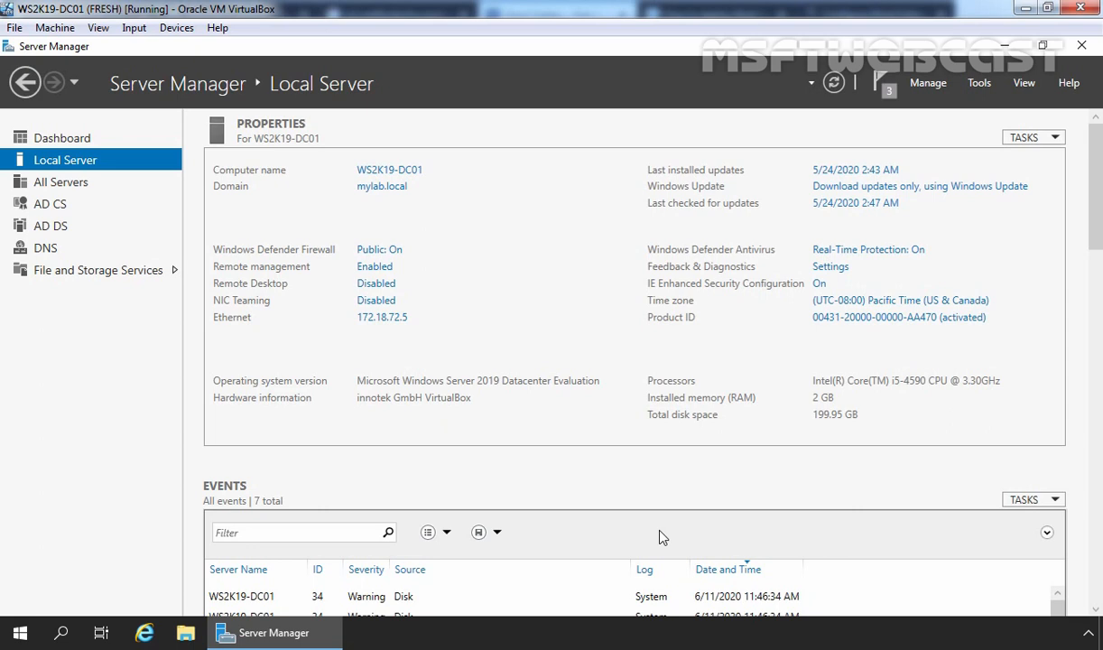
Step: Open Windows PowerShell with administrator rights
left_click(22, 634)
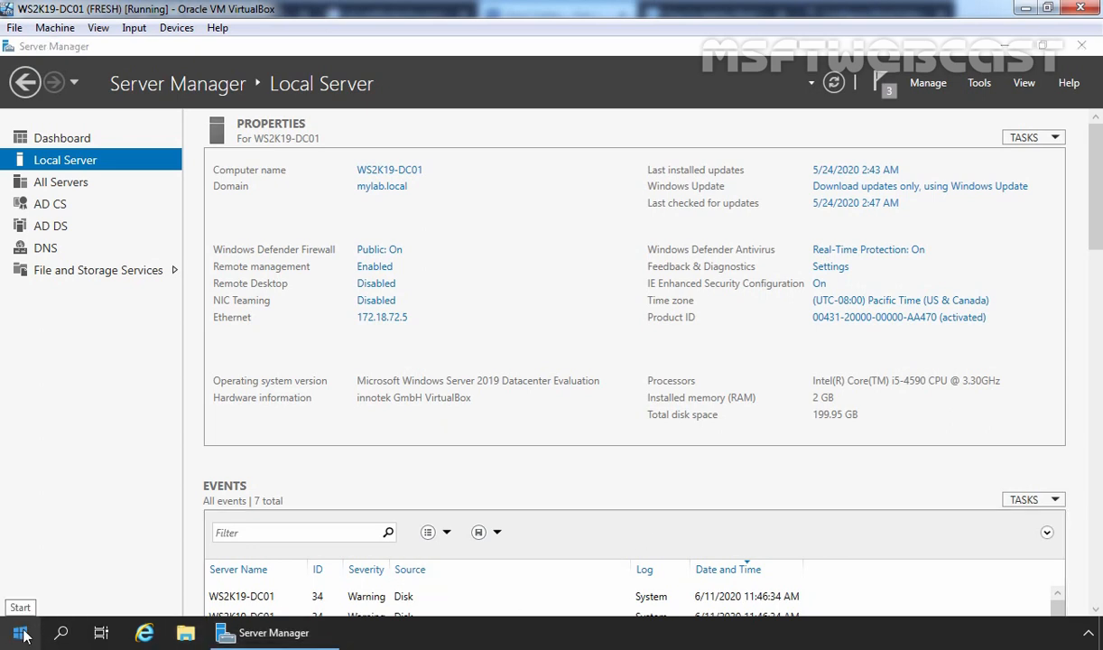
right_click(23, 634)
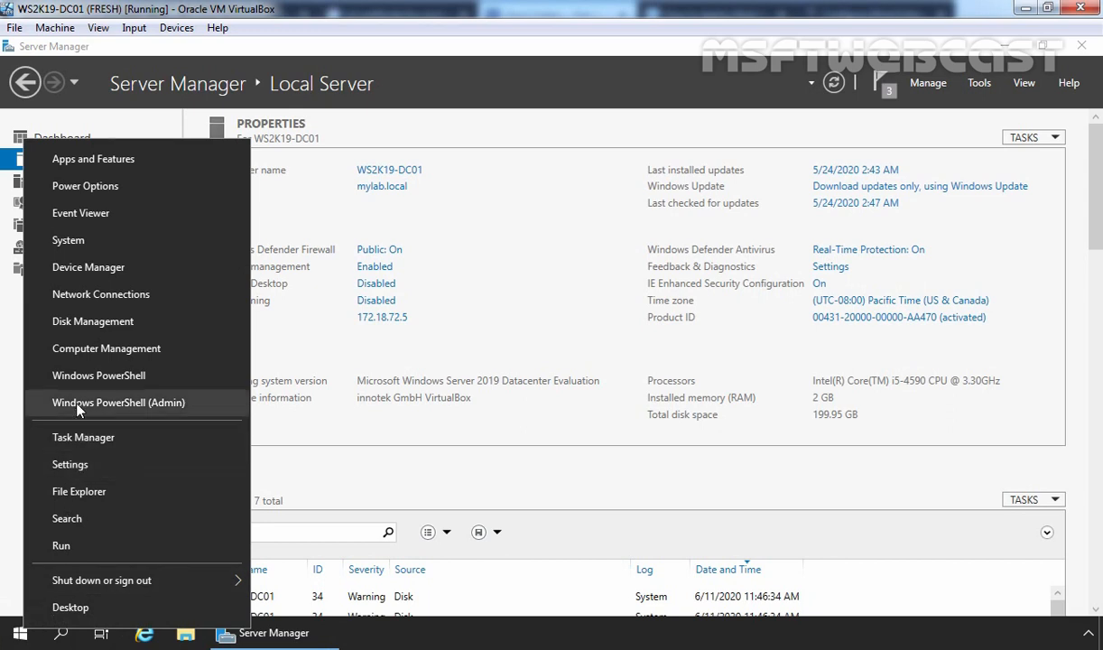
left_click(154, 404)
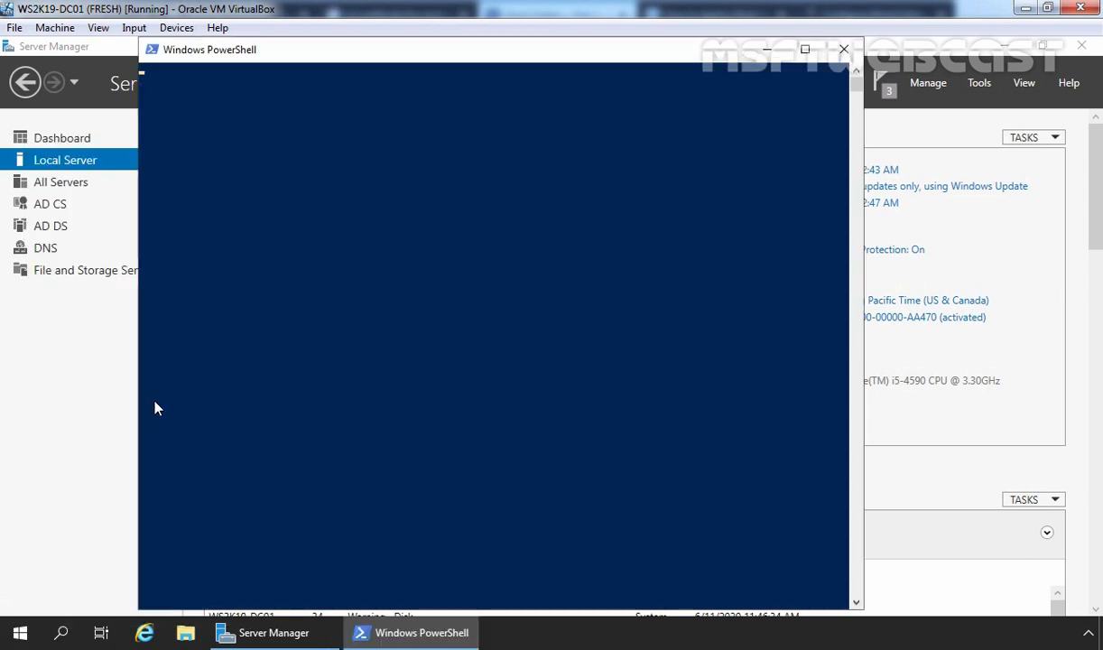
Step: Set the PowerShell console's font size to 24 and maximize its window
right_click(240, 49)
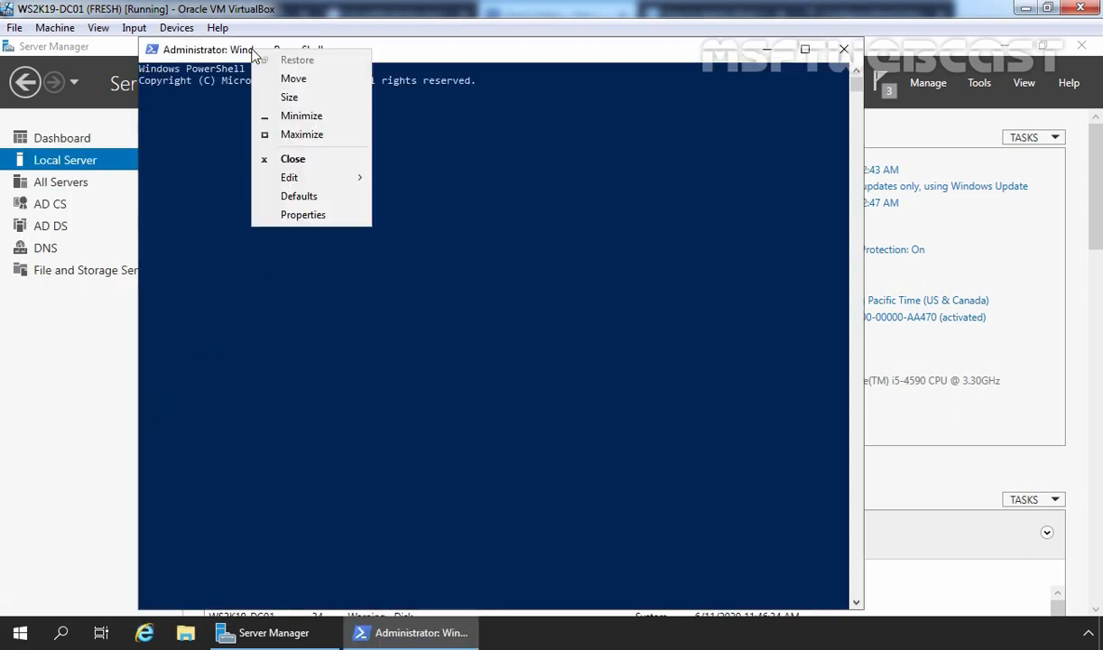
left_click(267, 213)
left_click(226, 96)
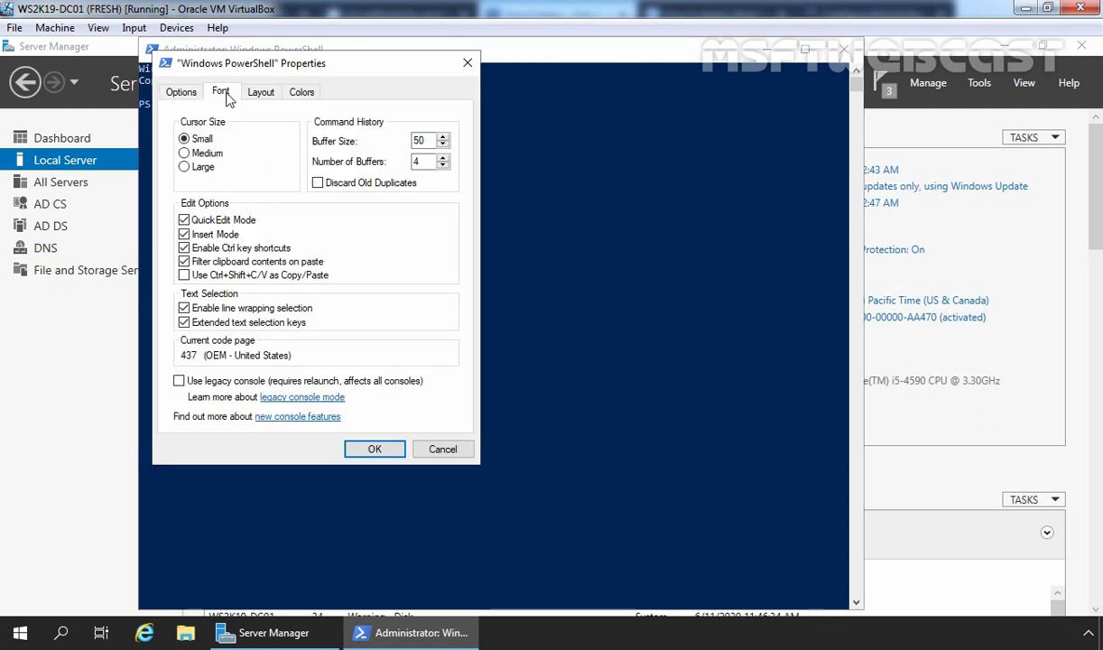
left_click(184, 193)
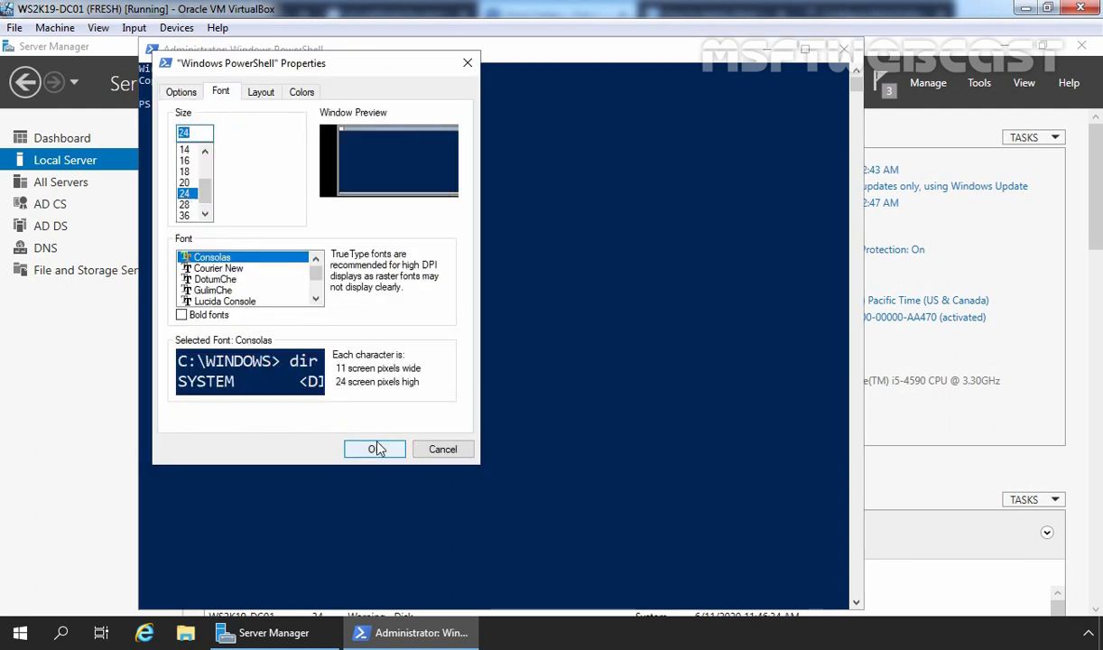
left_click(376, 448)
double_click(940, 48)
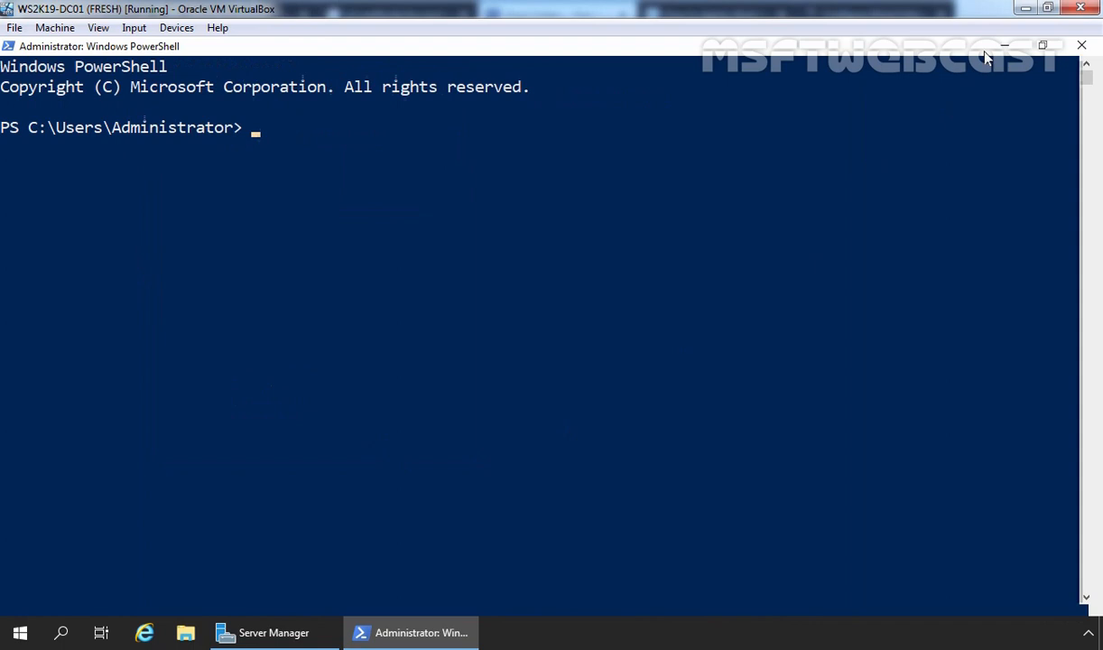
Step: Install the IIS management console by running "Install-WindowsFeature -Name web-mgmt-console", and close PowerShell
right_click(755, 217)
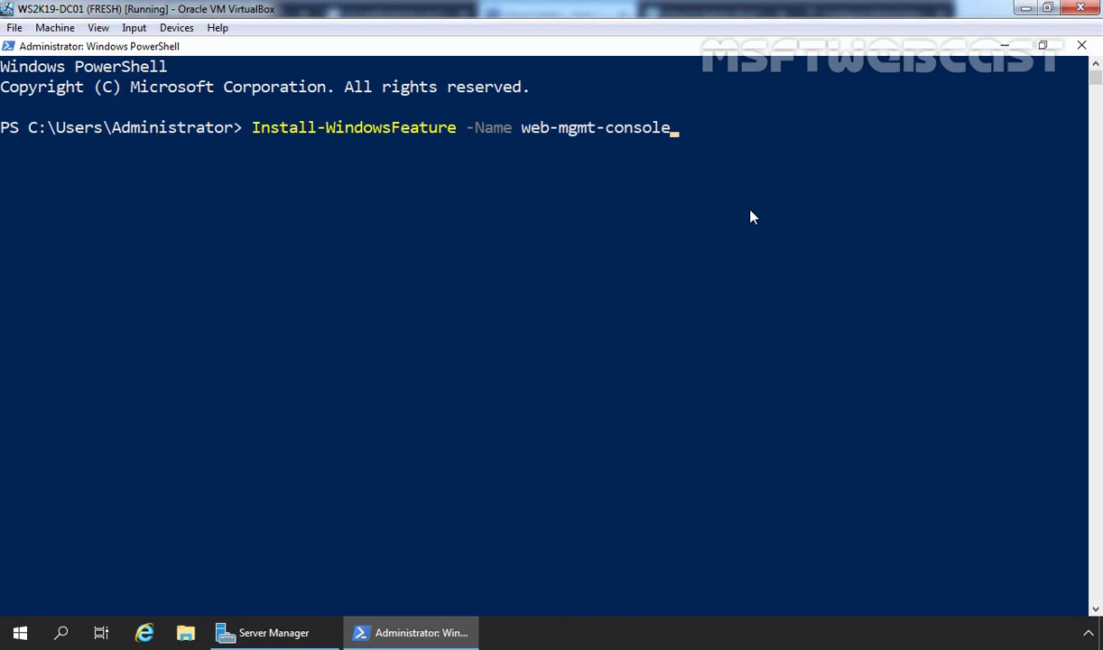
key("Return")
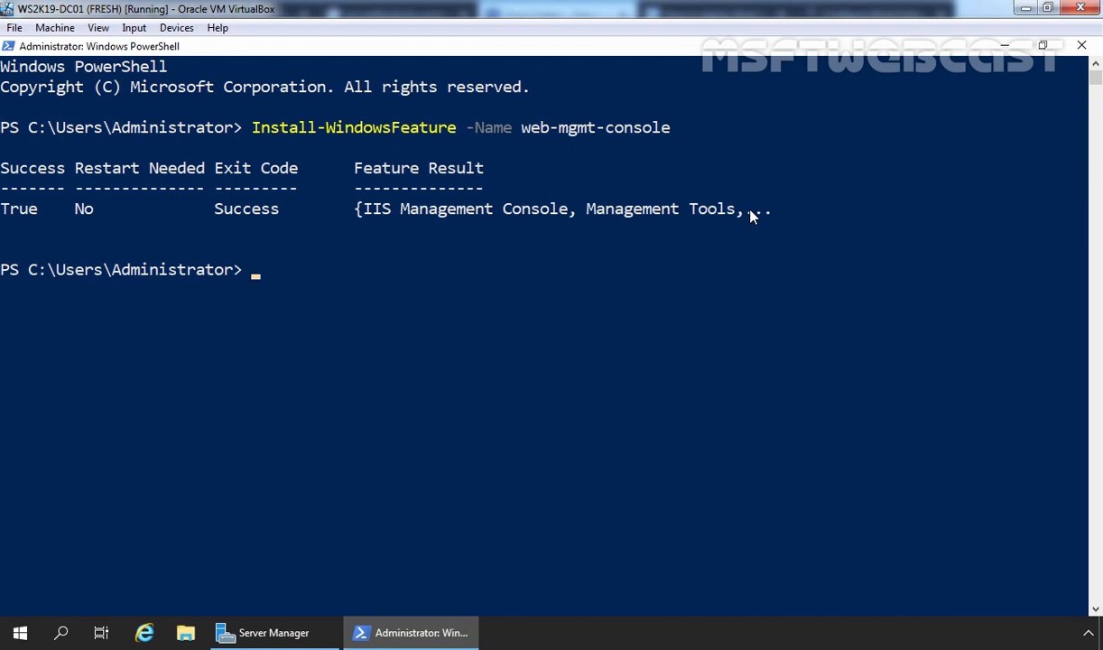
left_click(1082, 45)
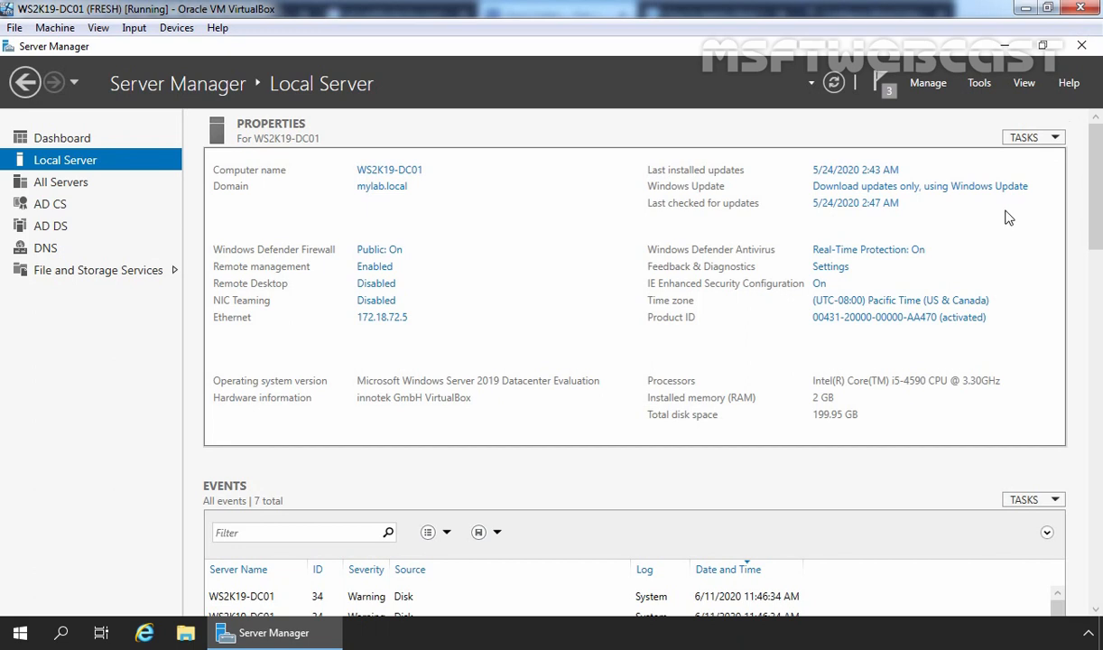
Step: Open Internet Information Services (IIS) Manager in a maximized window and show the server certificates of WS2K19-DC01
left_click(979, 83)
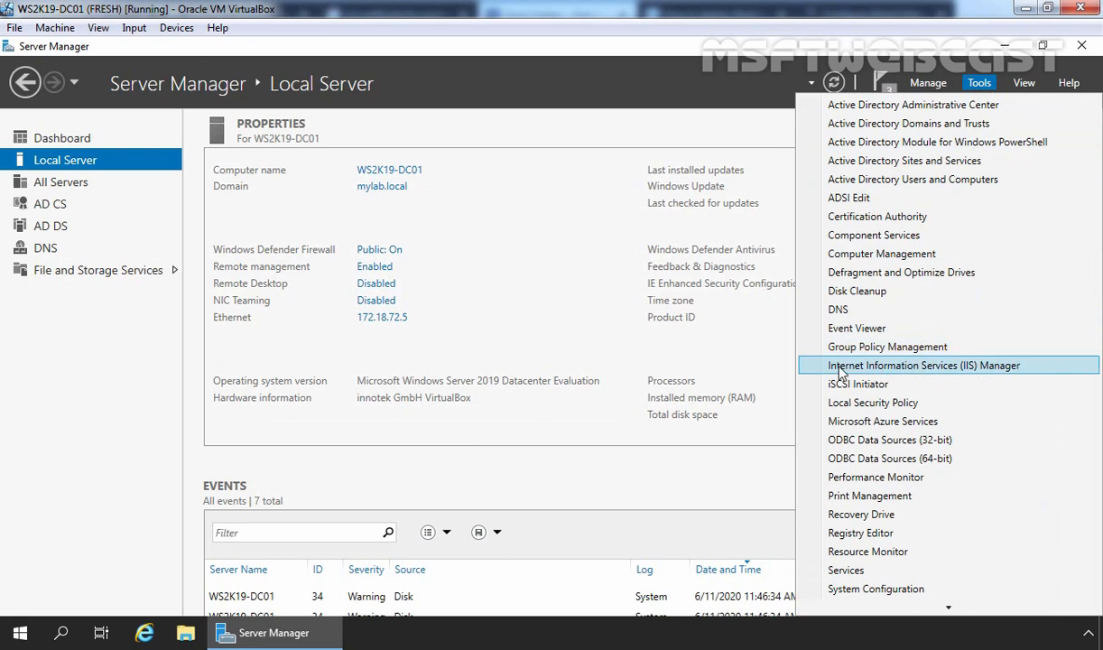
left_click(977, 366)
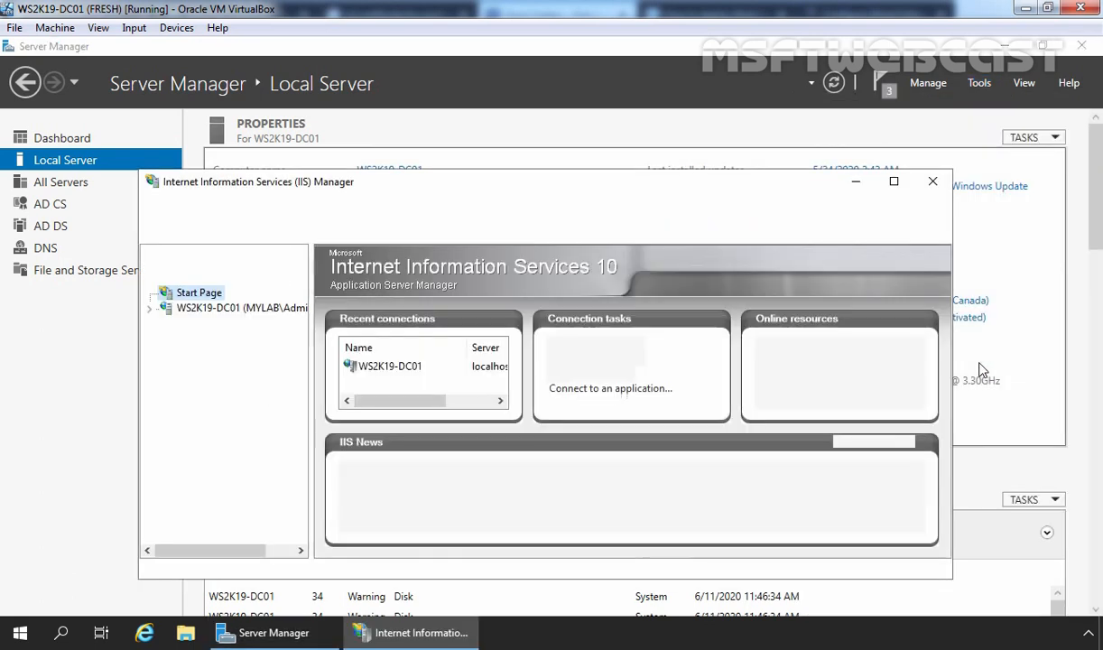
left_click(894, 182)
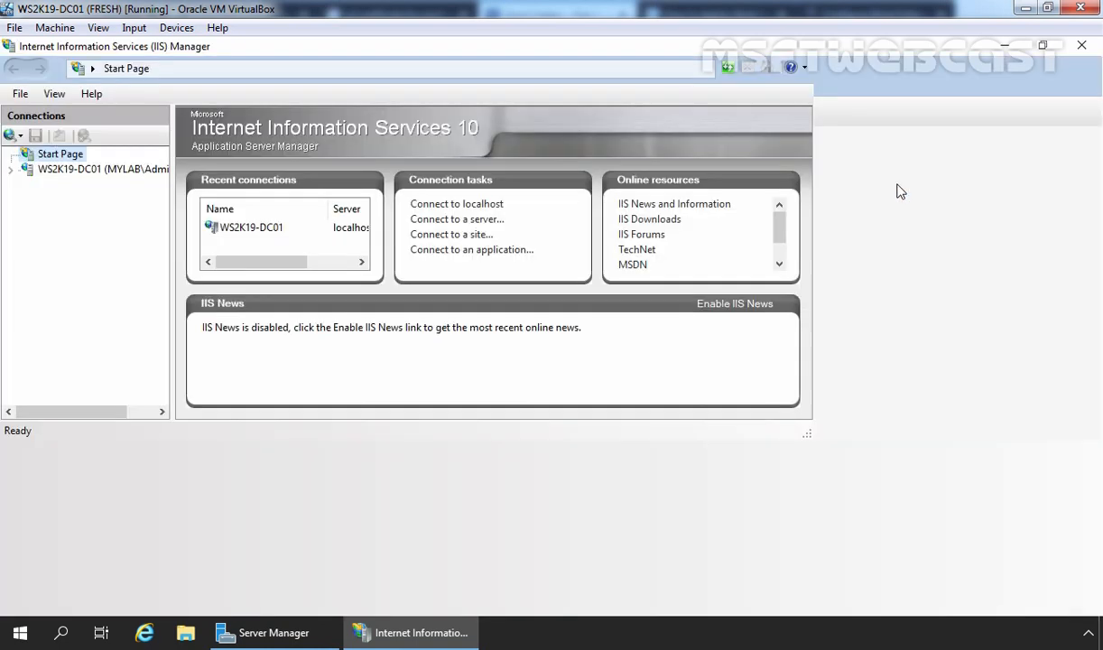
left_click(74, 172)
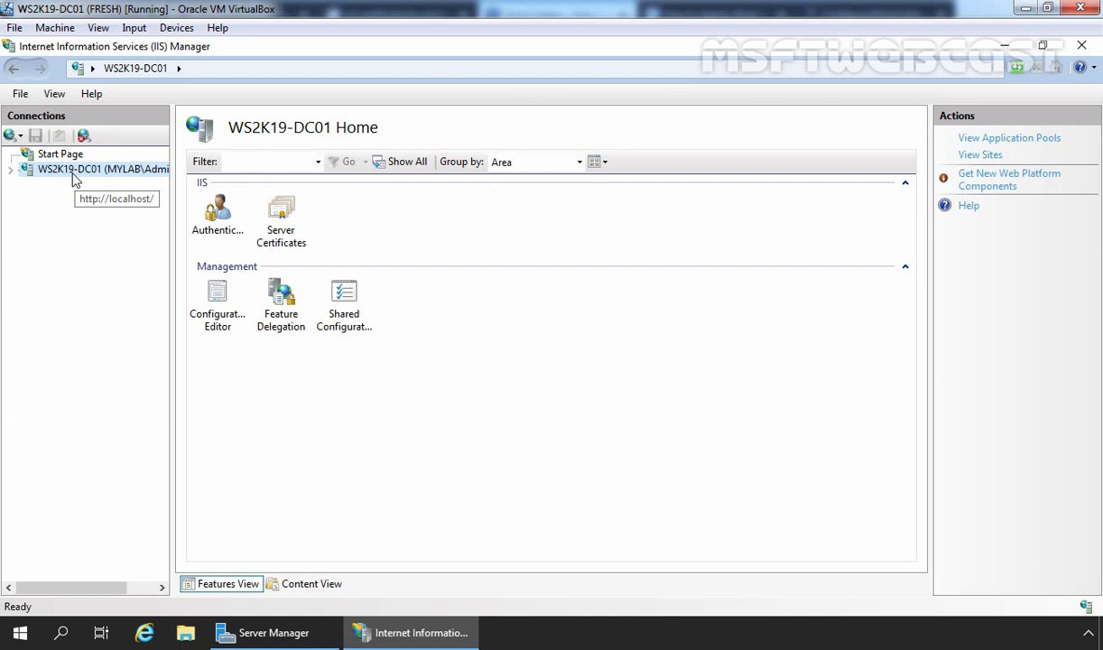
double_click(281, 221)
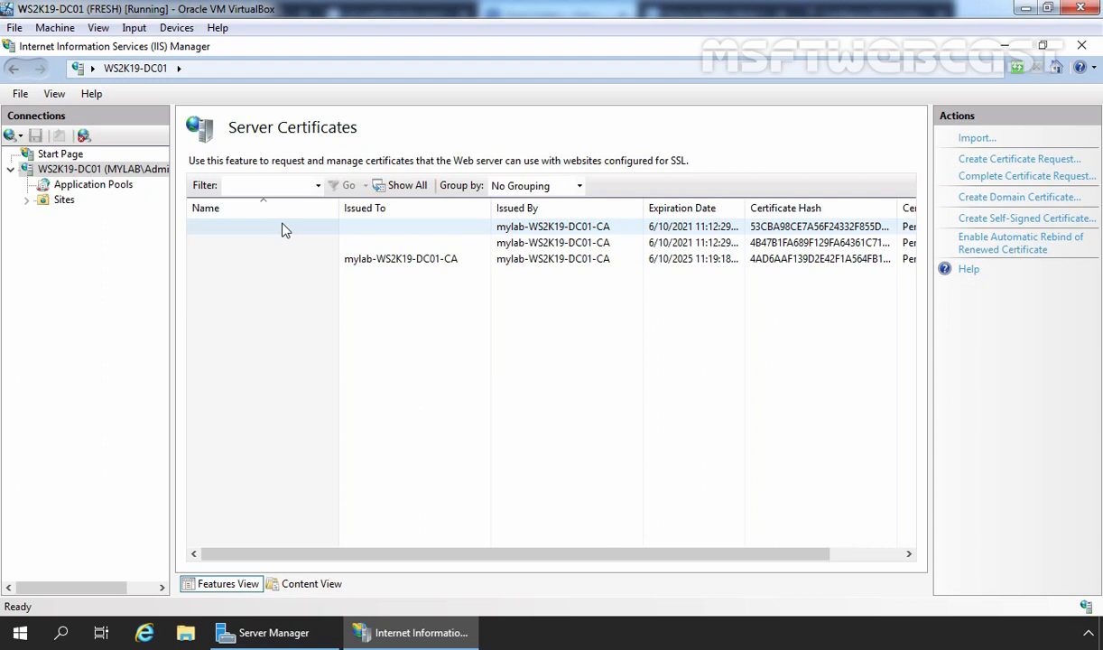
Step: Start a domain certificate with common name ws2k19-dc01.mylab.local, organization msftwebcast, organizational unit IT, city Surat, state Gujarat and country IN
left_click(1009, 198)
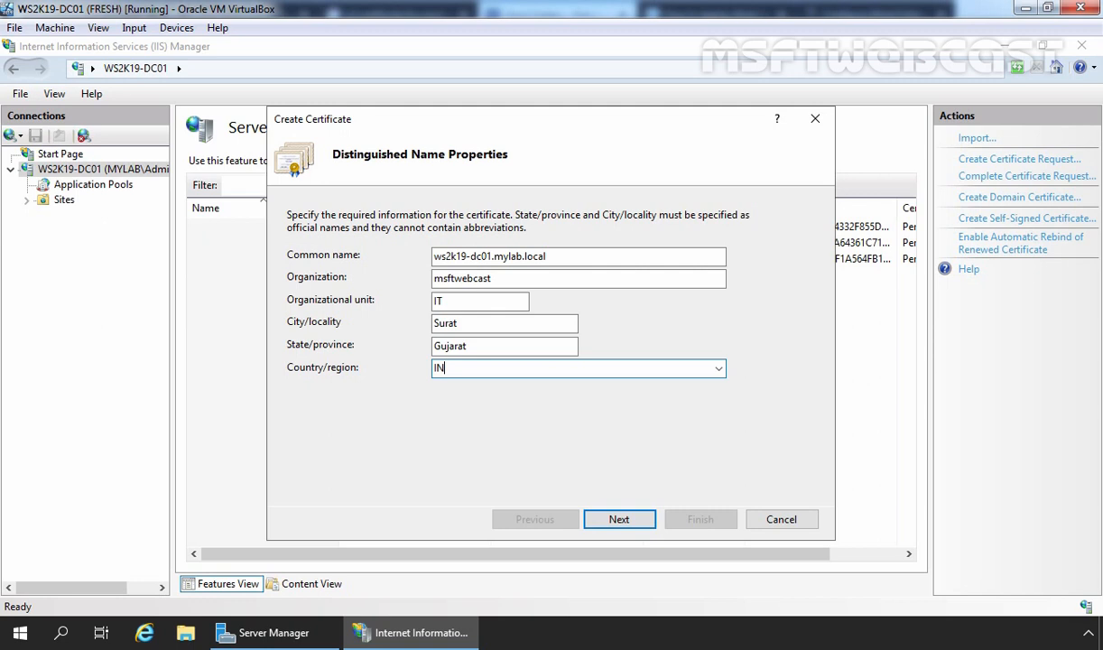
left_click(618, 520)
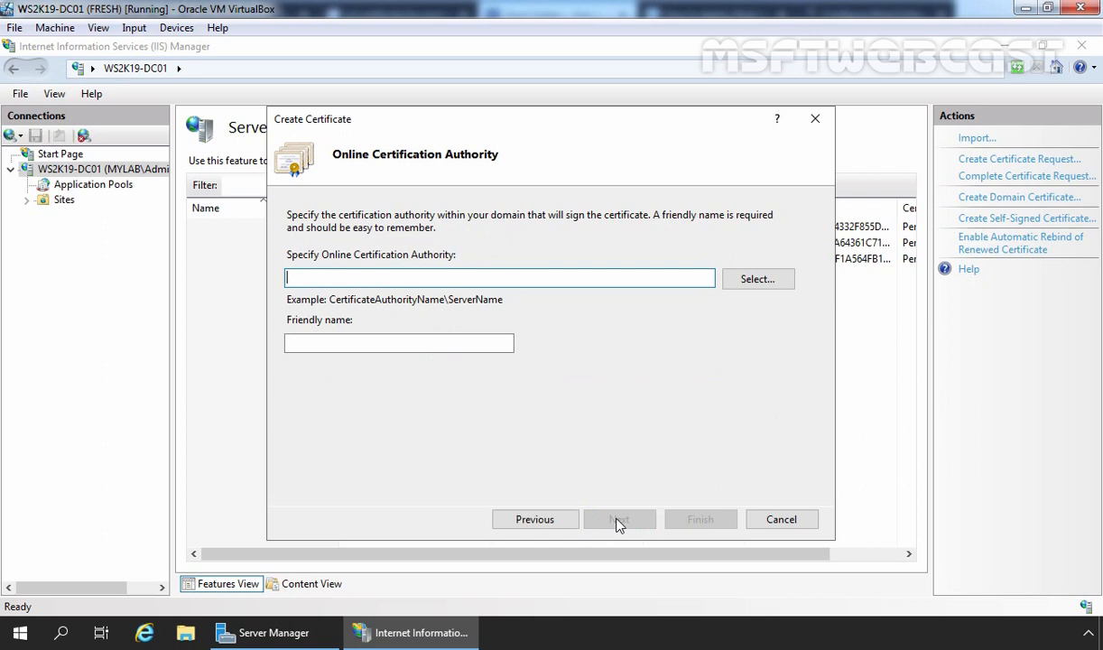
Step: Select mylab-WS2K19-DC01-CA as the online certification authority, set the friendly name to WorkFolders, and finish creating the certificate
left_click(763, 280)
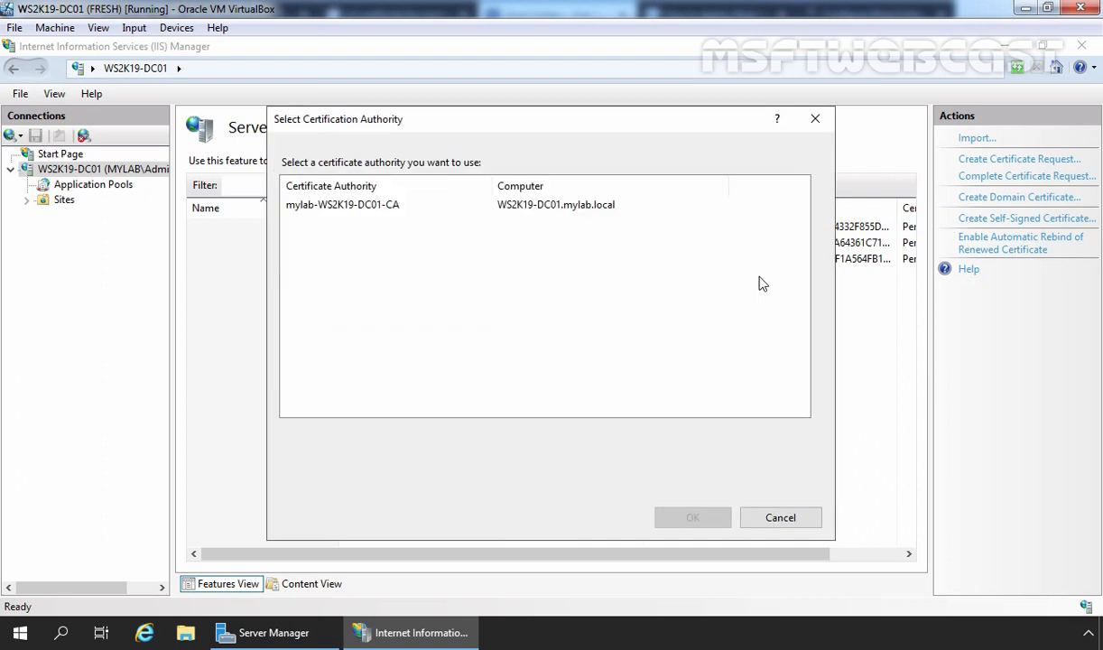
left_click(319, 207)
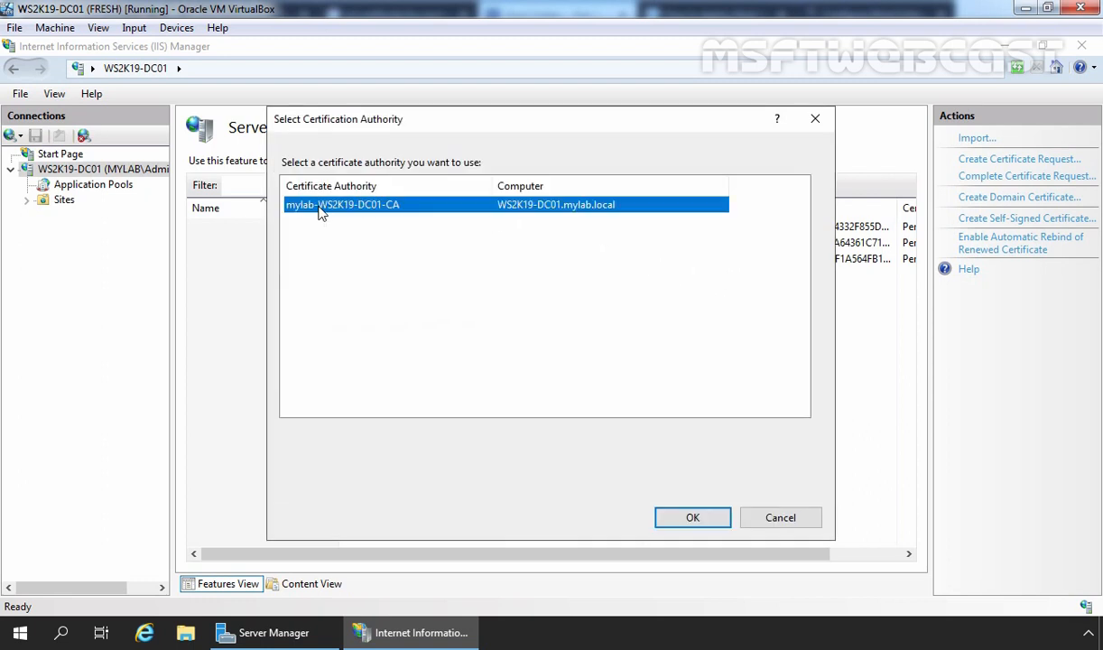
left_click(691, 518)
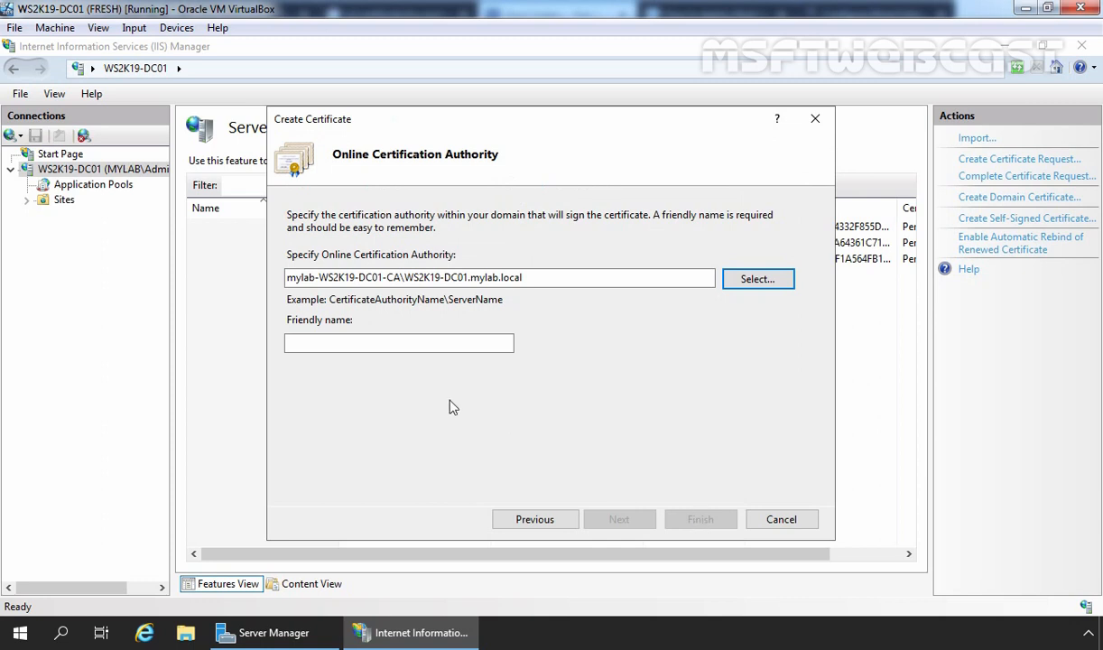
left_click(331, 342)
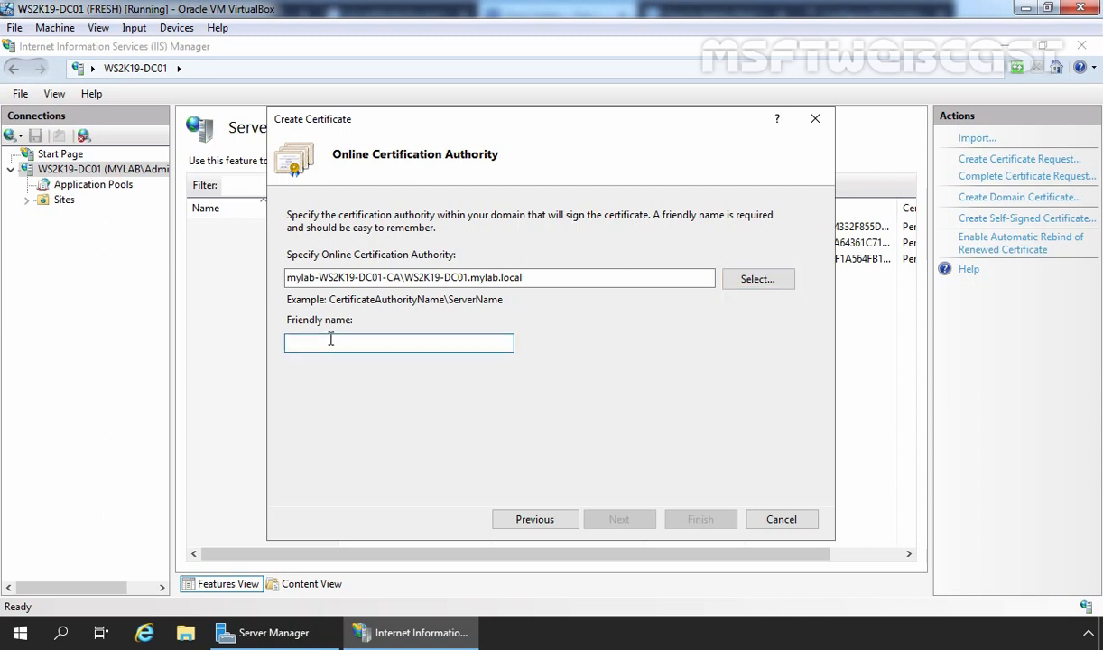
type("WorkFolders")
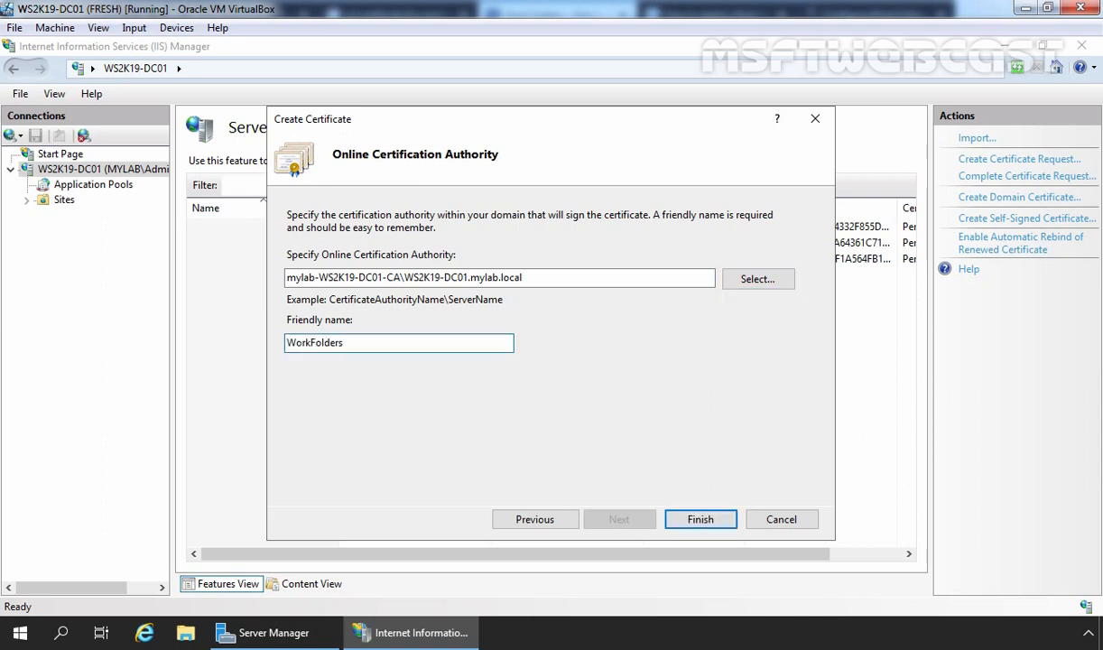
left_click(701, 520)
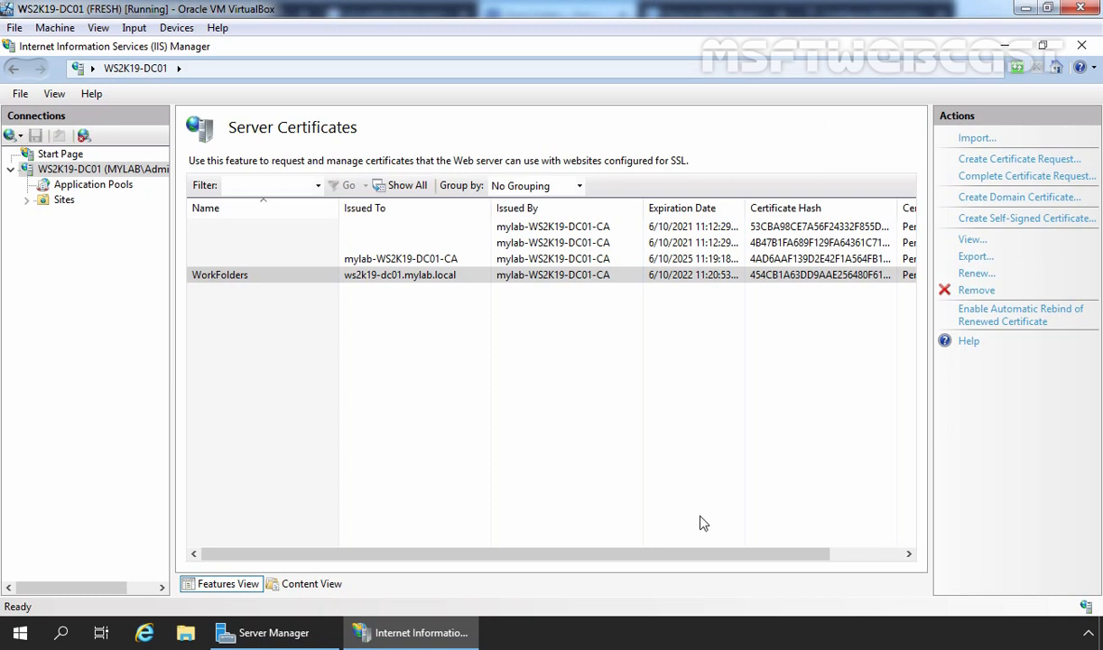
Step: Review the general information of the WorkFolders certificate, and close its details
double_click(366, 272)
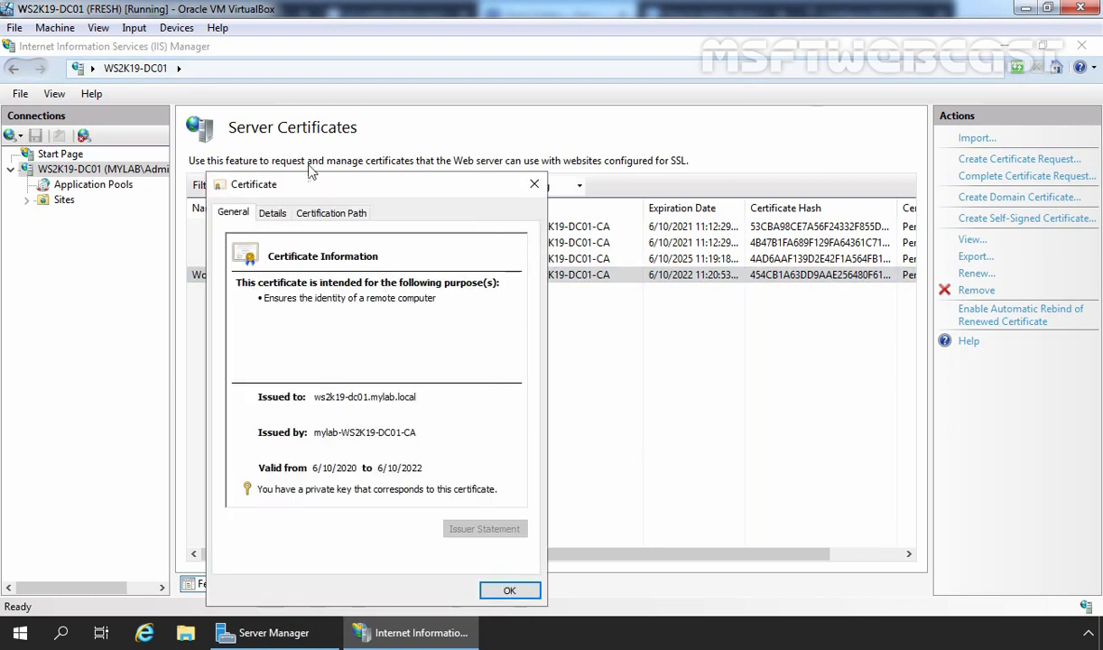
left_click_drag(299, 183, 299, 111)
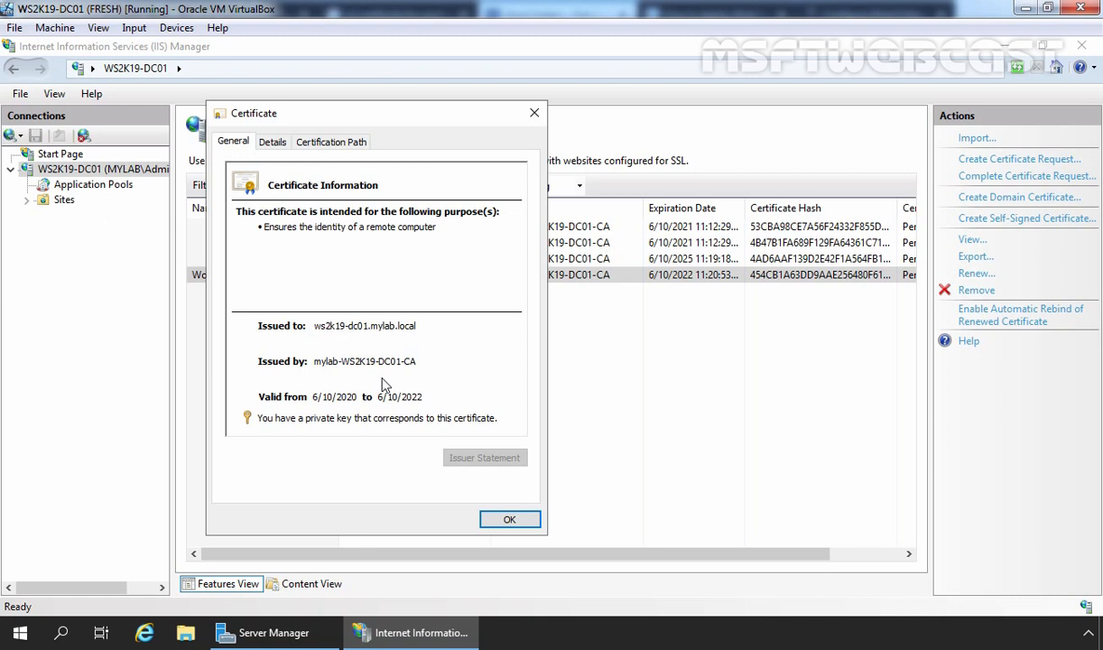
left_click(510, 521)
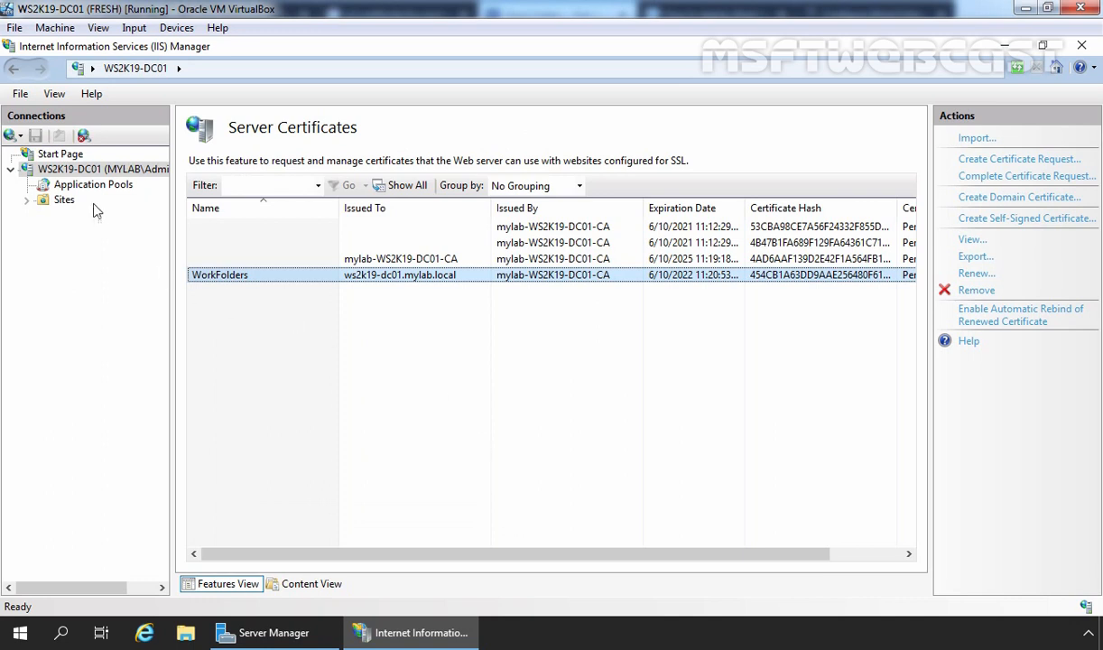
Step: Start a new site binding of type https on port 443 for Default Web Site
left_click(63, 200)
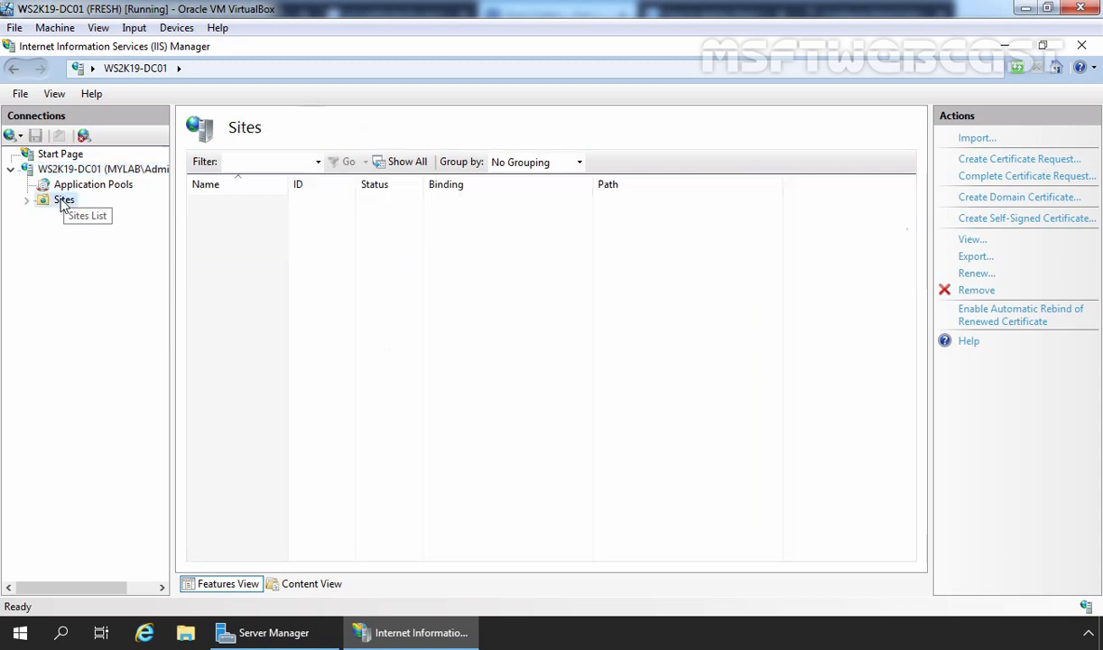
left_click(27, 200)
left_click(91, 218)
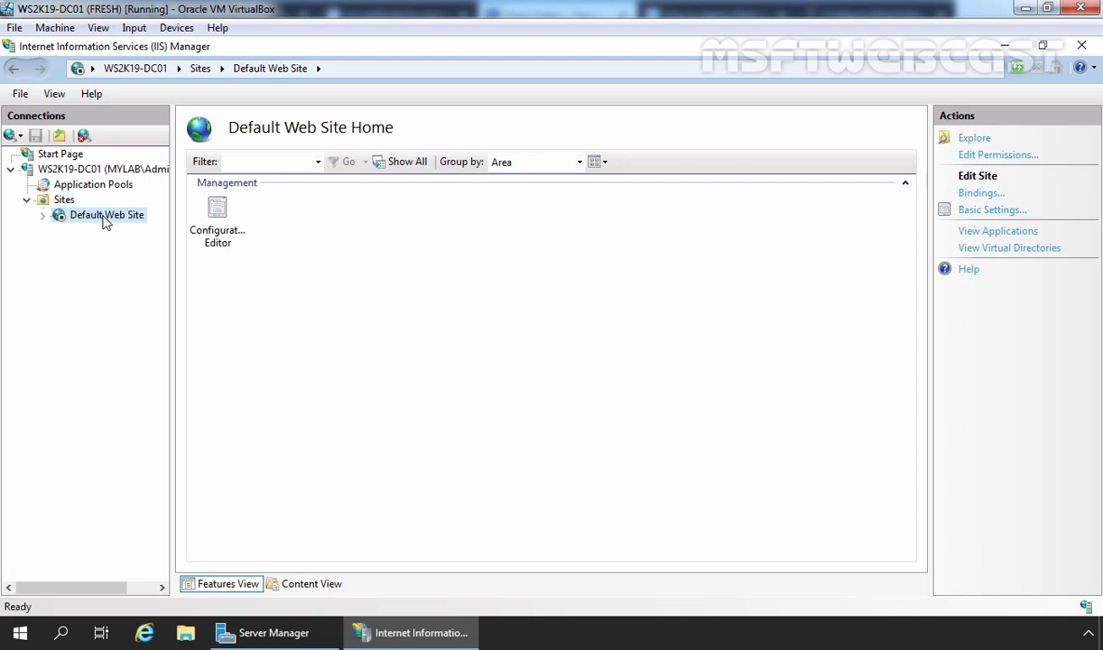
left_click(981, 194)
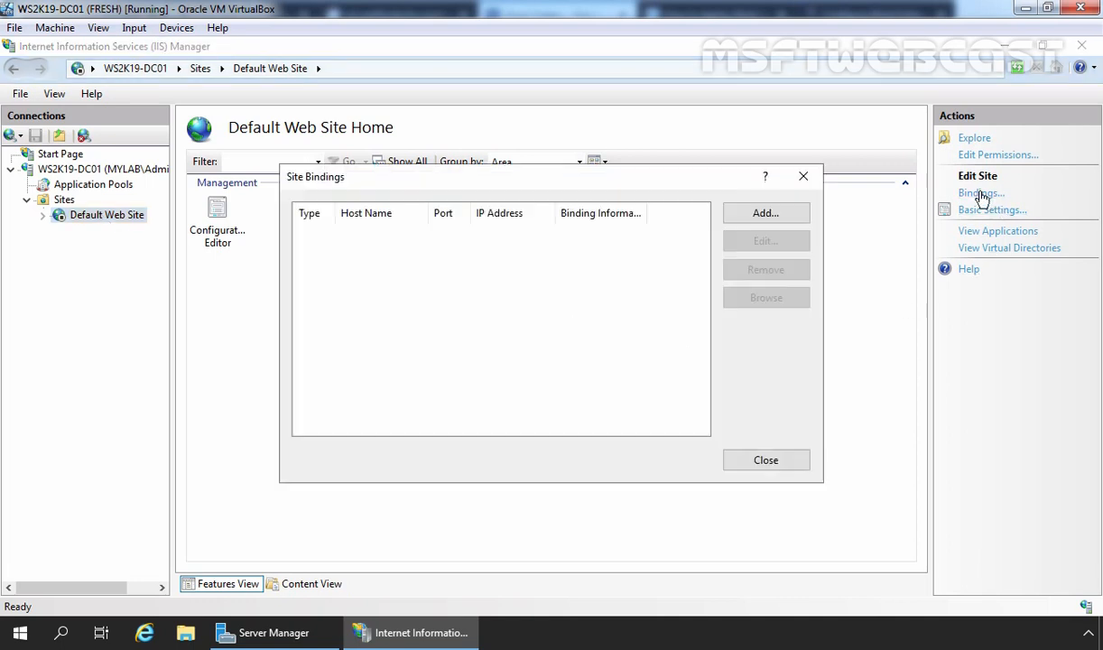
left_click(765, 214)
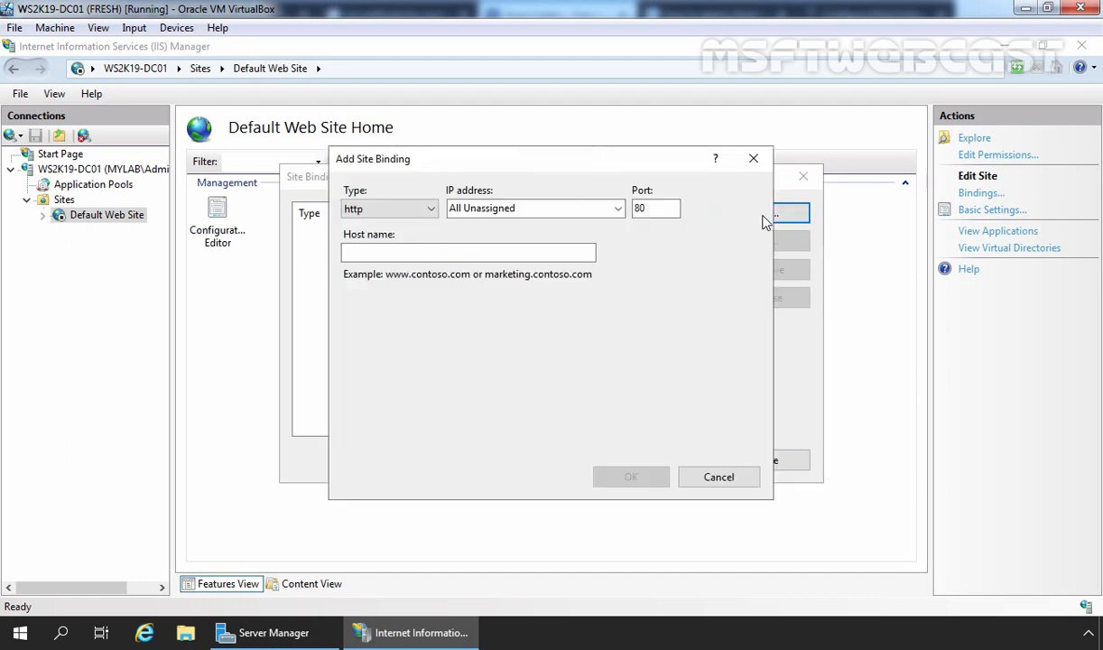
left_click(432, 214)
left_click(401, 238)
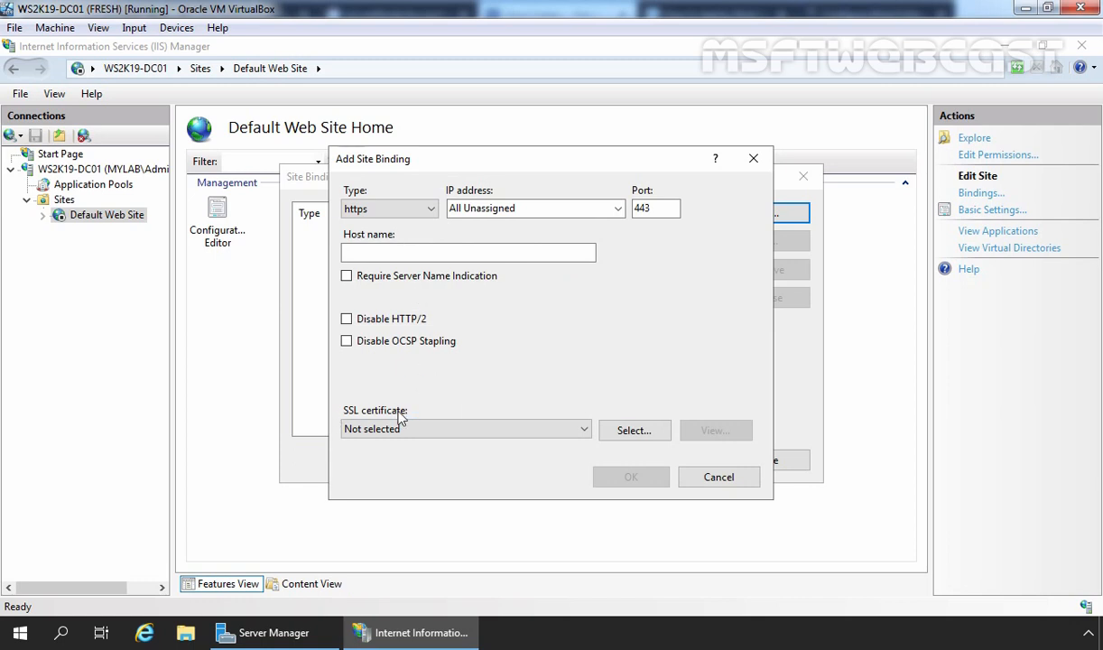
Step: Assign the WorkFolders SSL certificate to the https binding, check the certificate, save the binding, and close IIS Manager
left_click(583, 429)
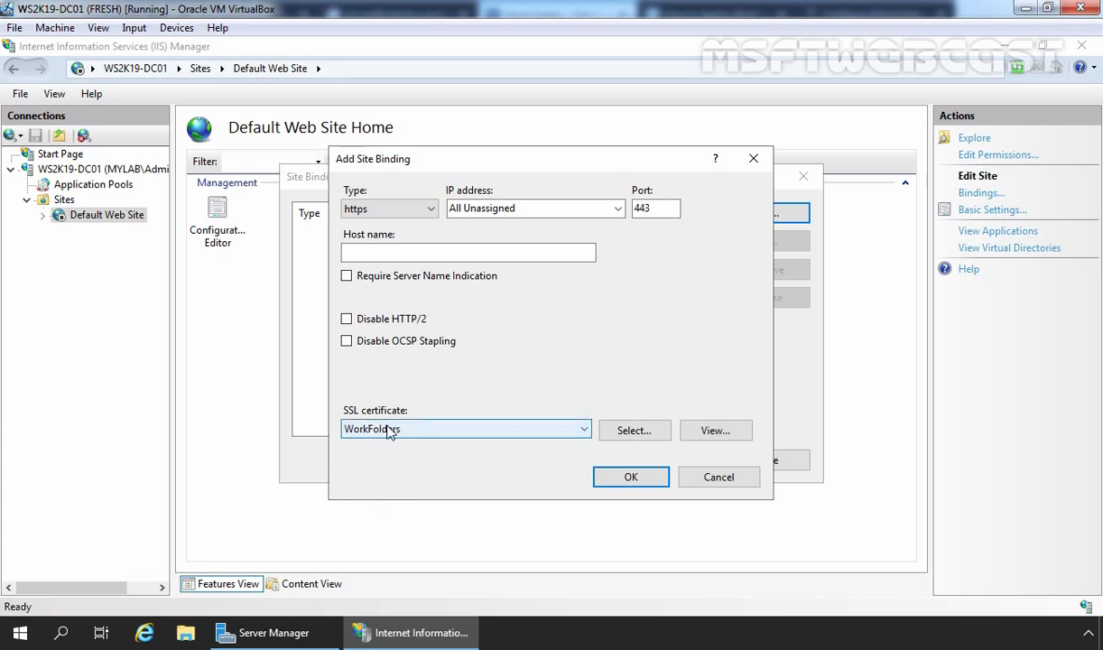
left_click(713, 431)
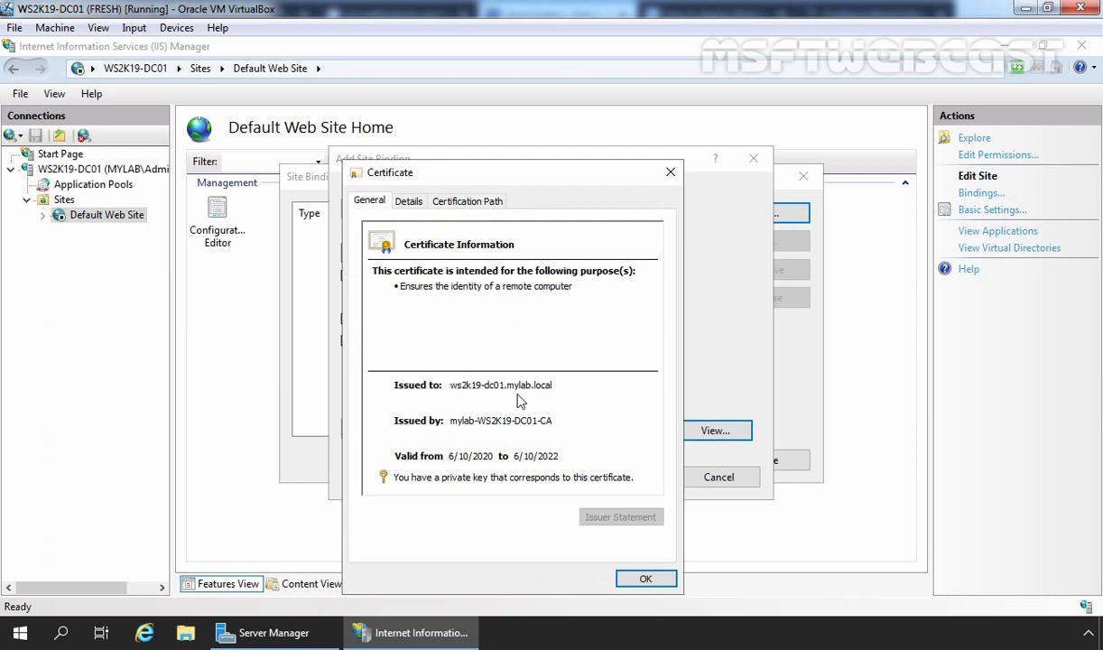
left_click(645, 578)
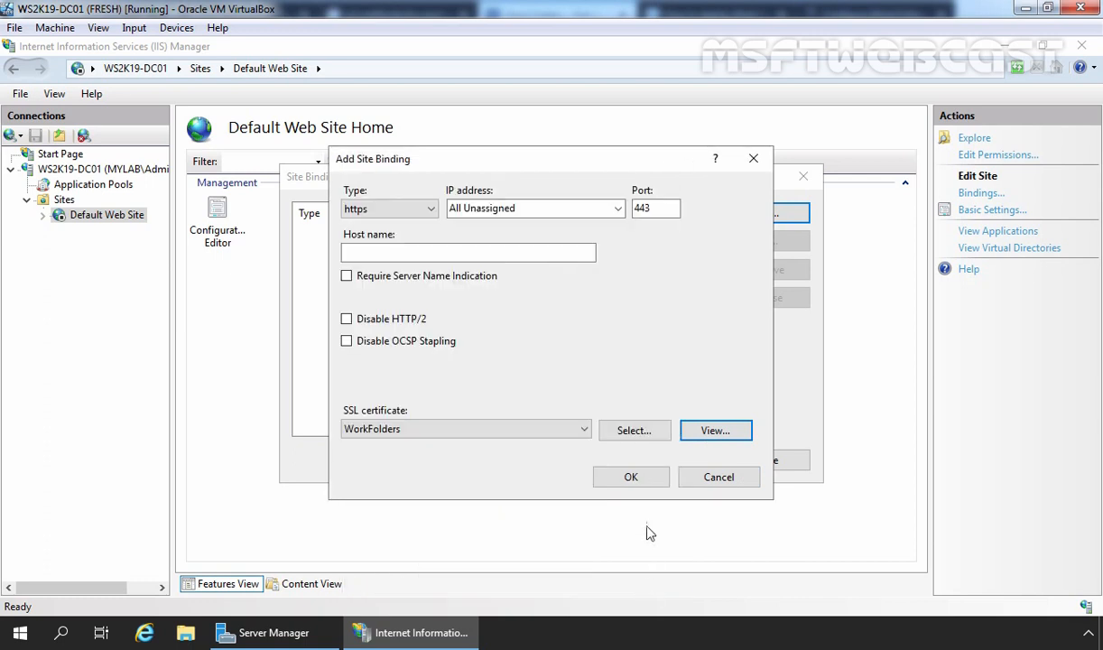
left_click(631, 478)
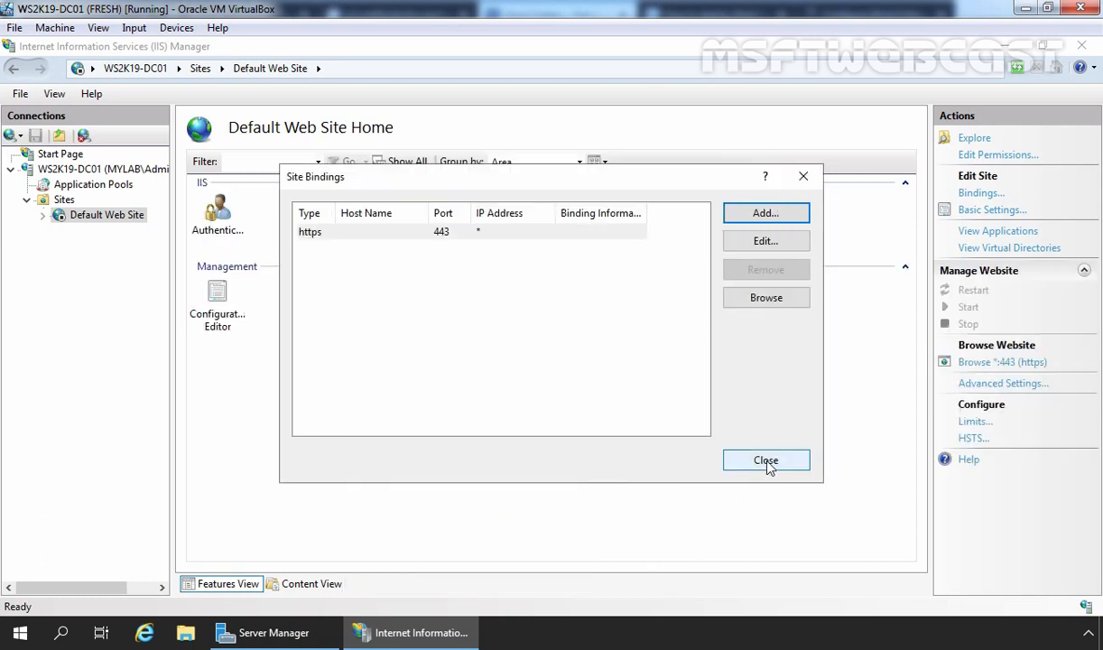
left_click(768, 463)
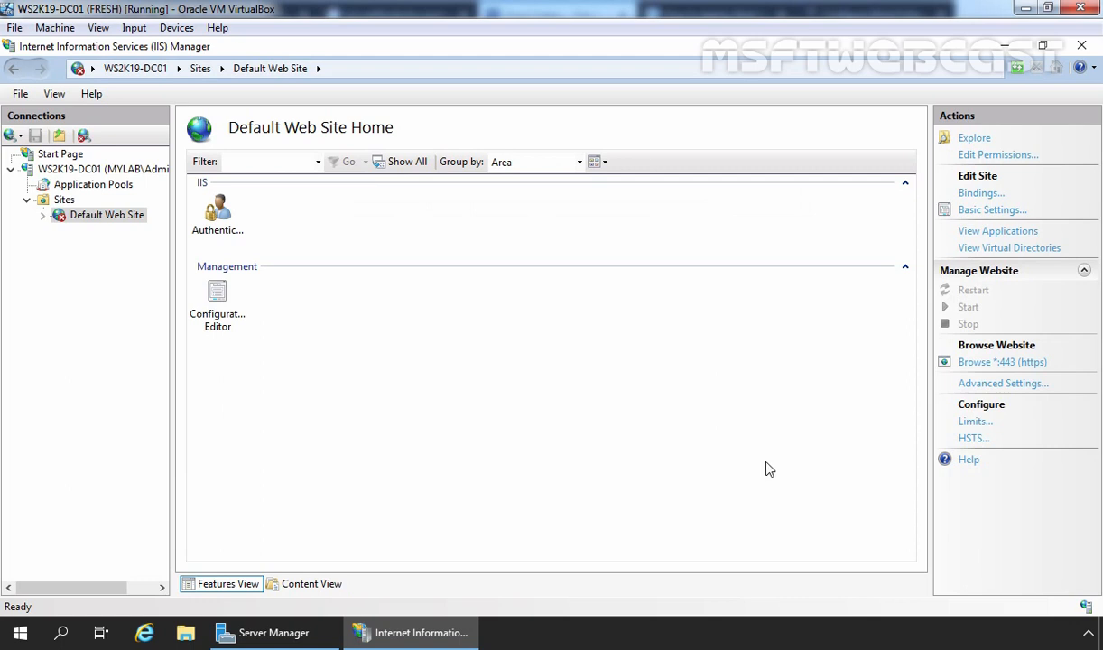
left_click(1083, 47)
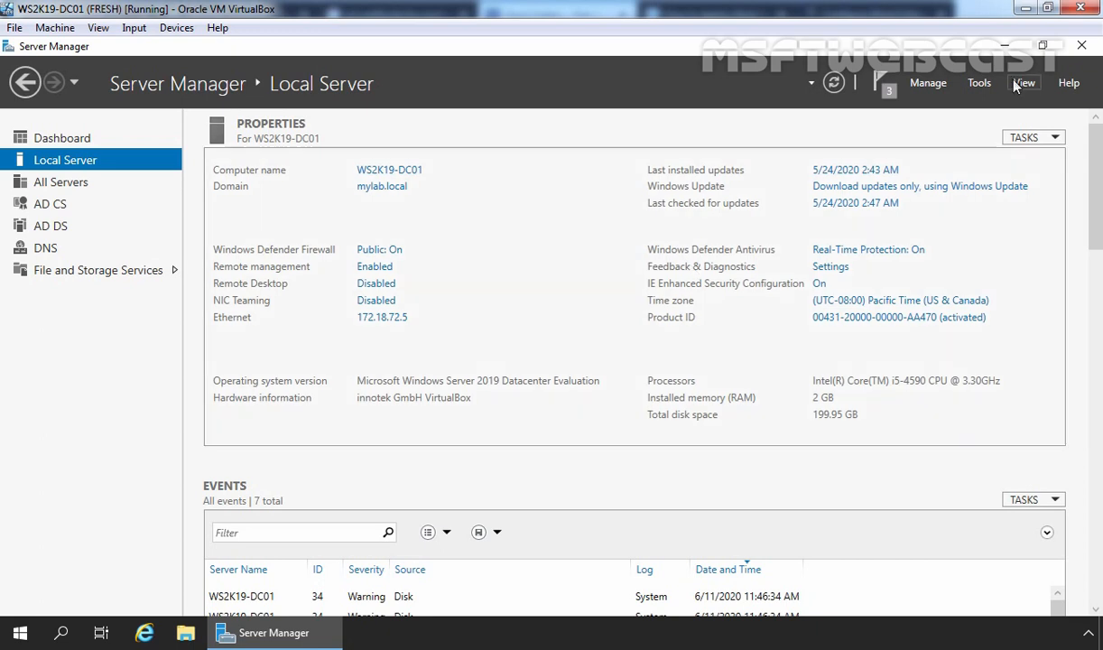
Step: Open the Services console from Server Manager and maximize its window
left_click(981, 83)
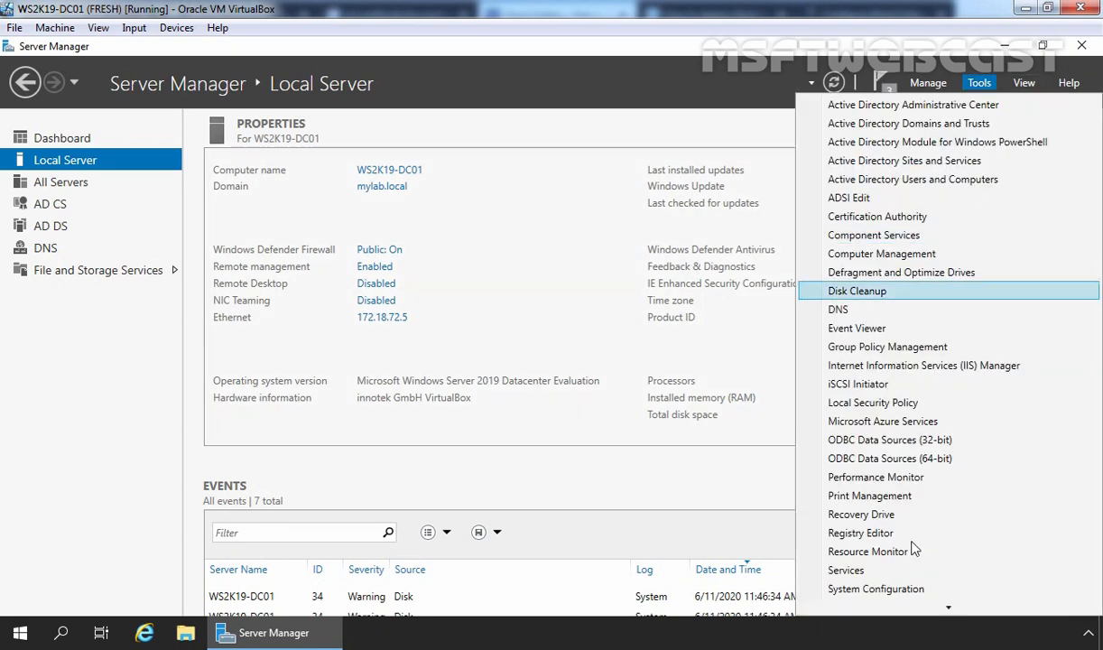
left_click(846, 571)
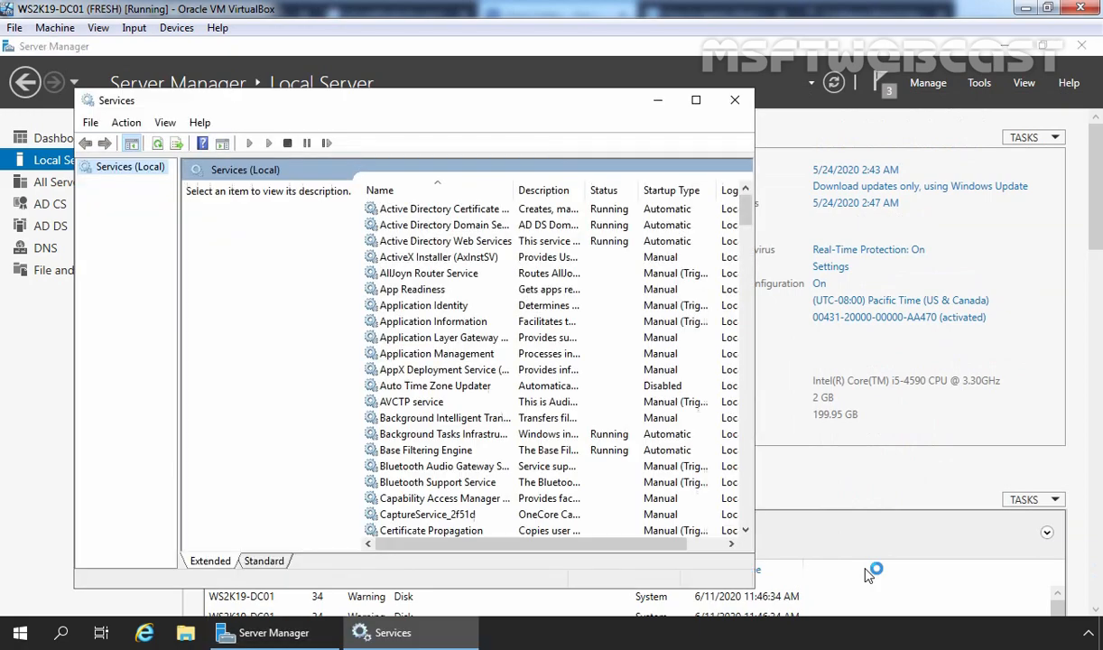
left_click(698, 99)
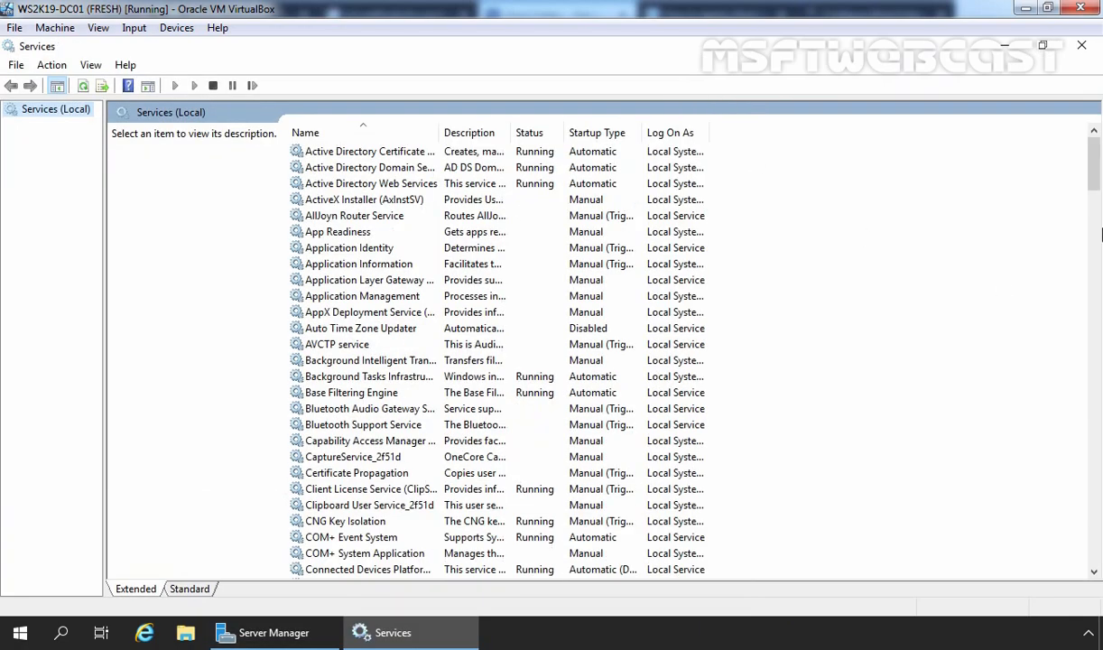
Step: Start the Windows Sync Share service and close the Services console
left_click_drag(1094, 165, 1034, 576)
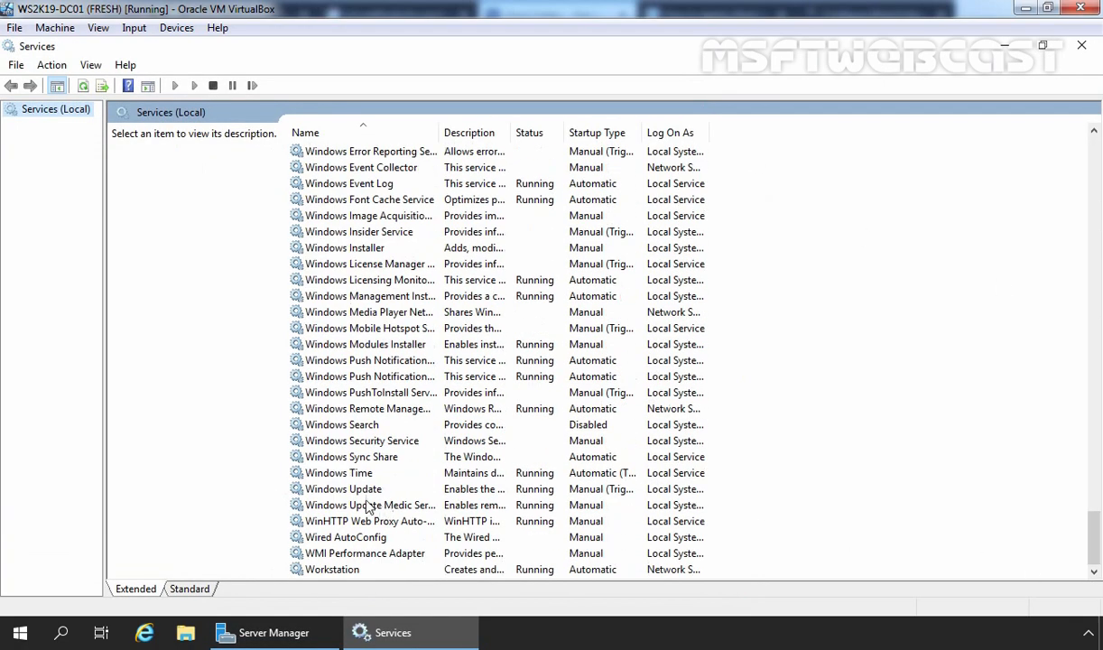
left_click(323, 458)
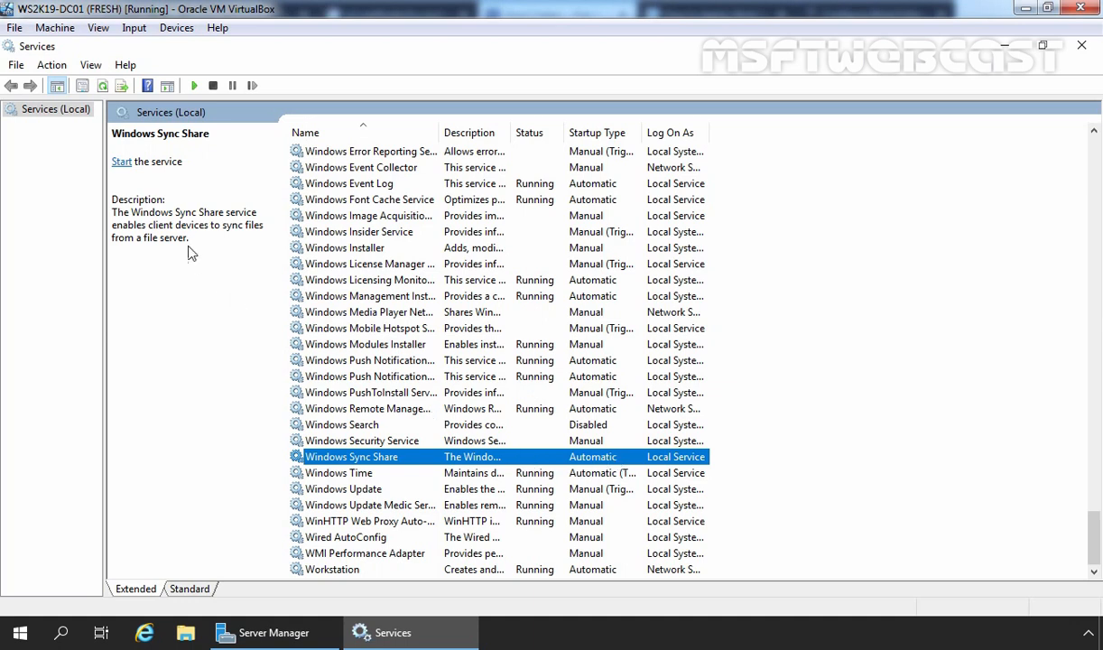
left_click(118, 162)
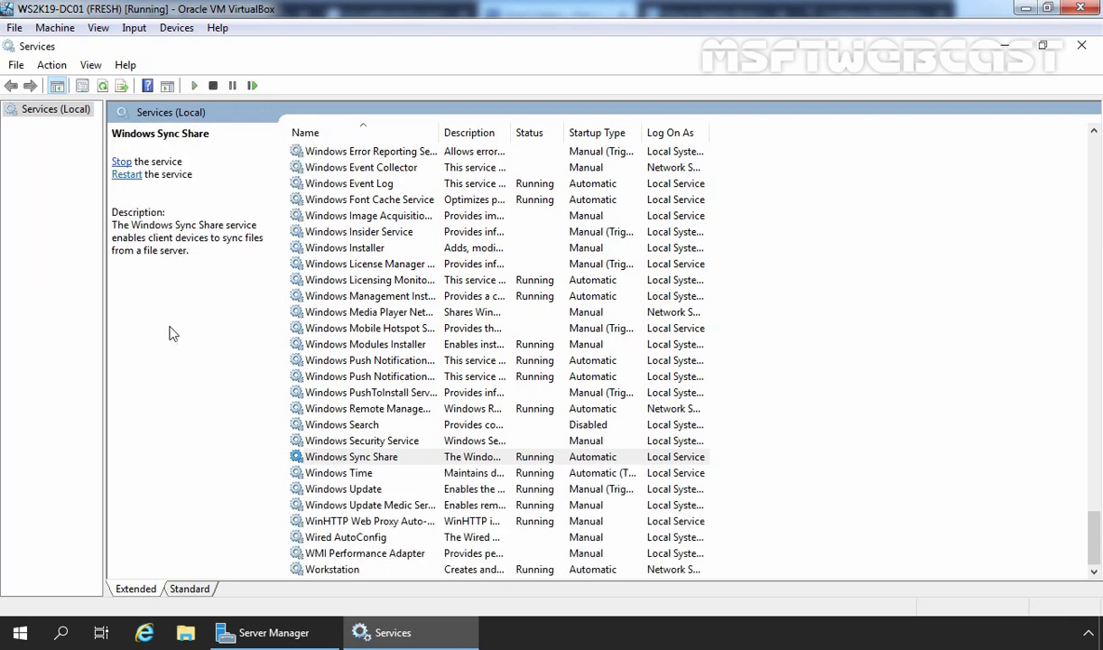
left_click(413, 458)
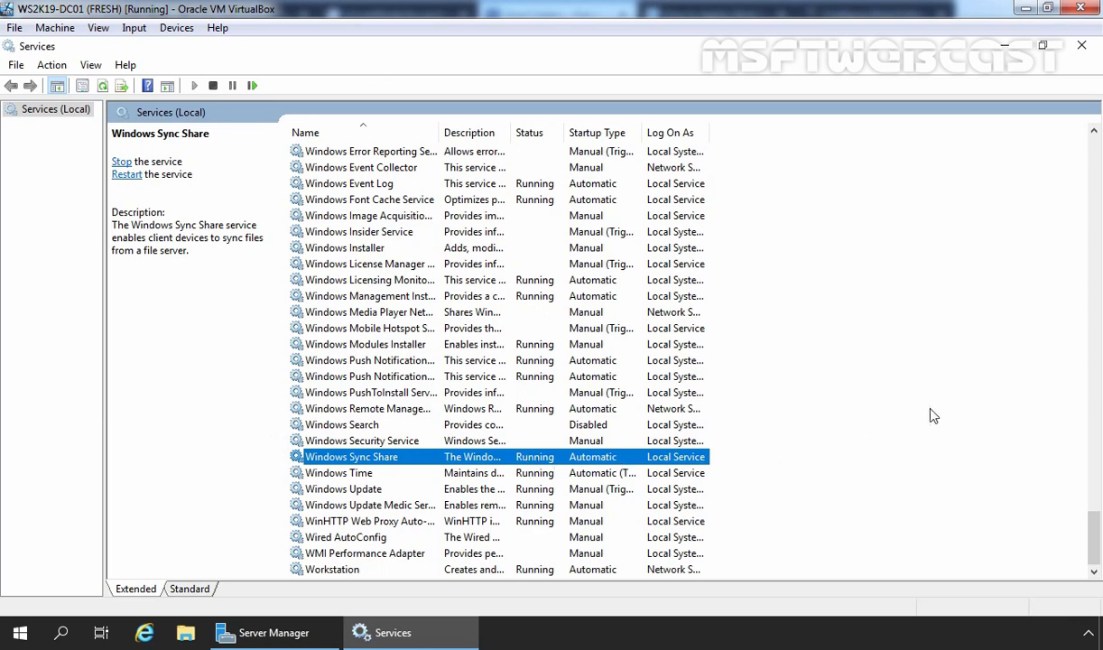
left_click(1082, 45)
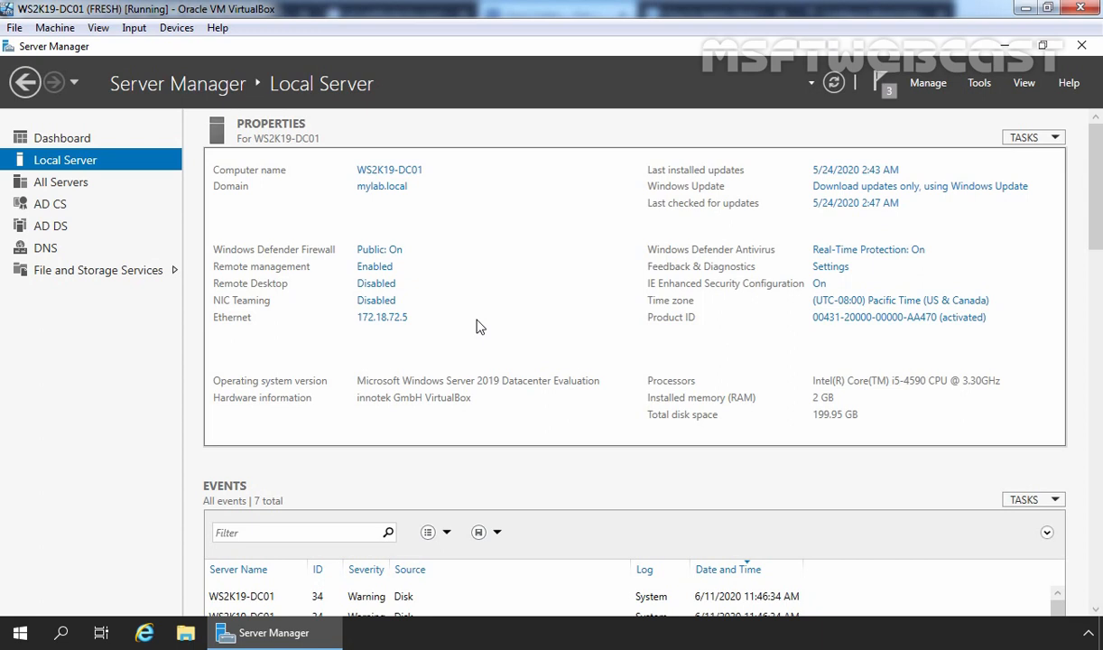
Step: In File Explorer, create a folder named MYLAB-WF01 on New Volume (E:)
left_click(186, 635)
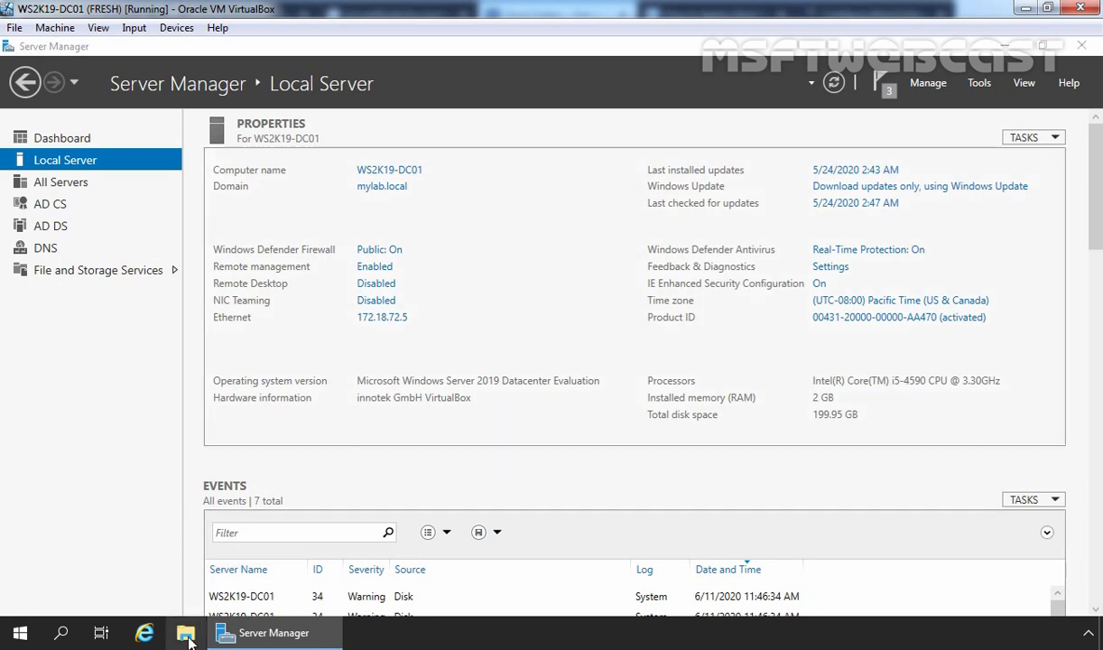
double_click(758, 378)
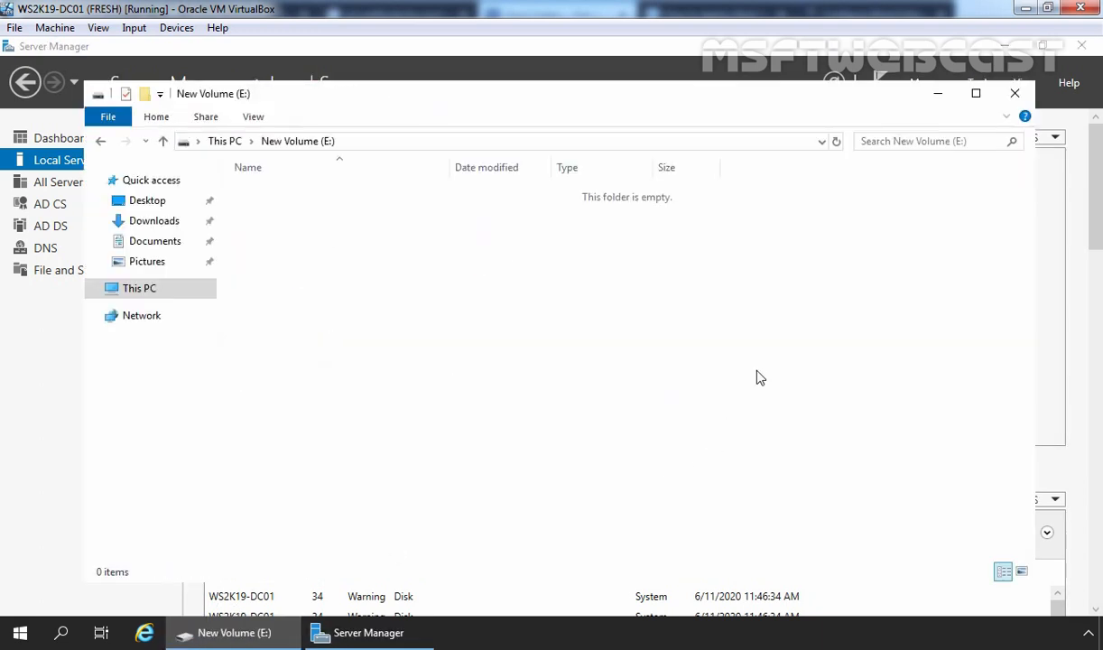
right_click(344, 218)
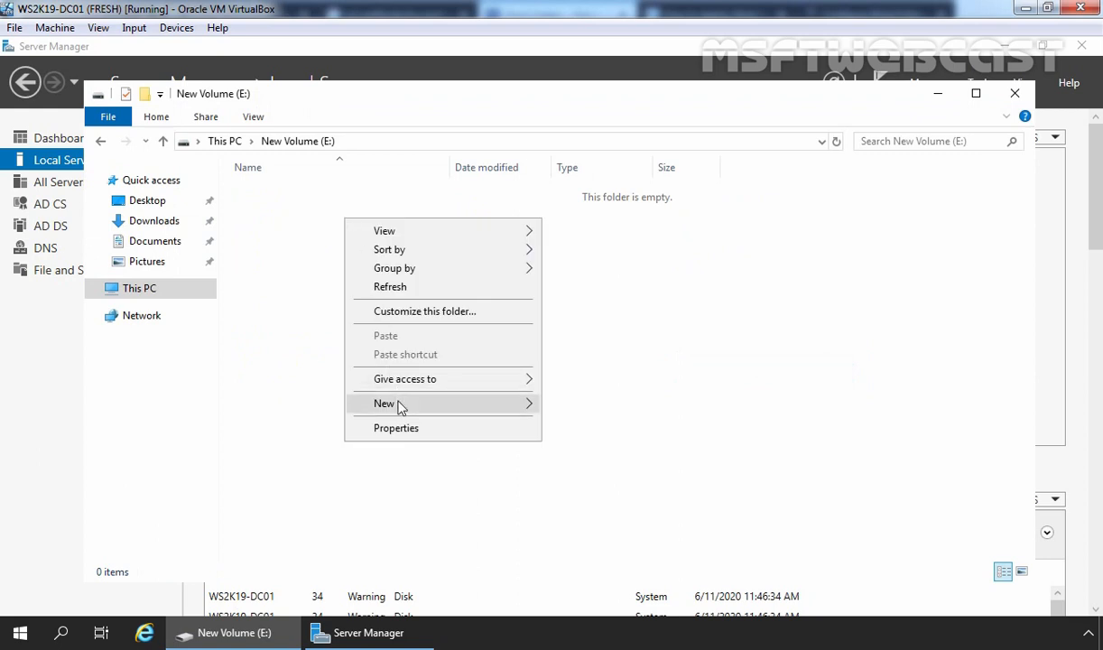
mouse_move(400, 407)
left_click(578, 405)
type("MYLAB-")
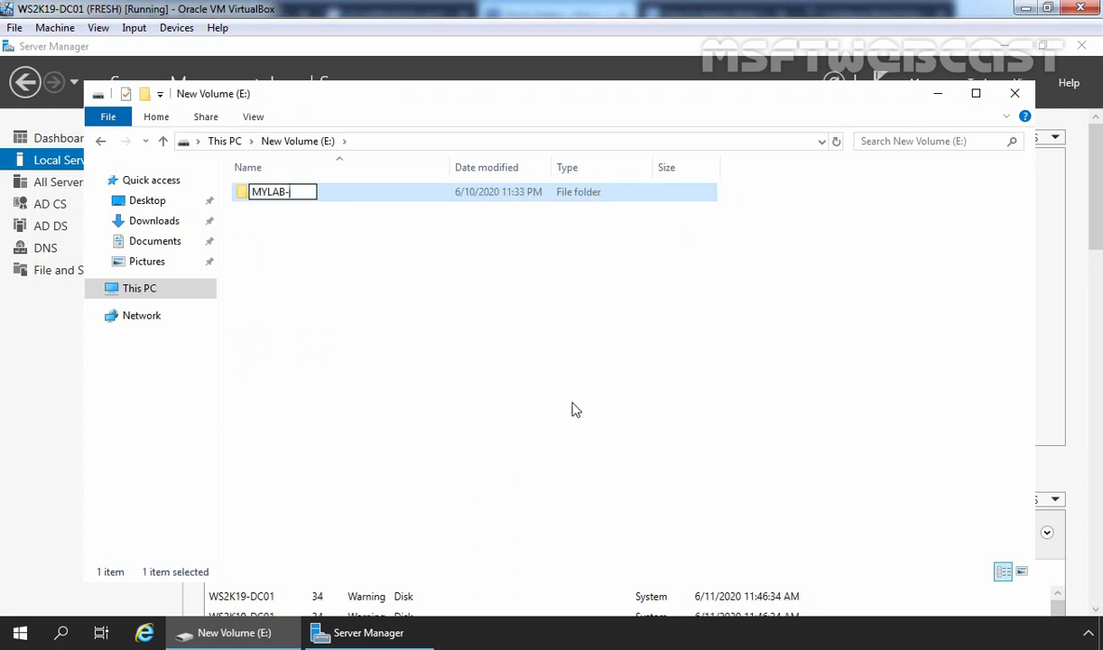
type("WF01")
key("Return")
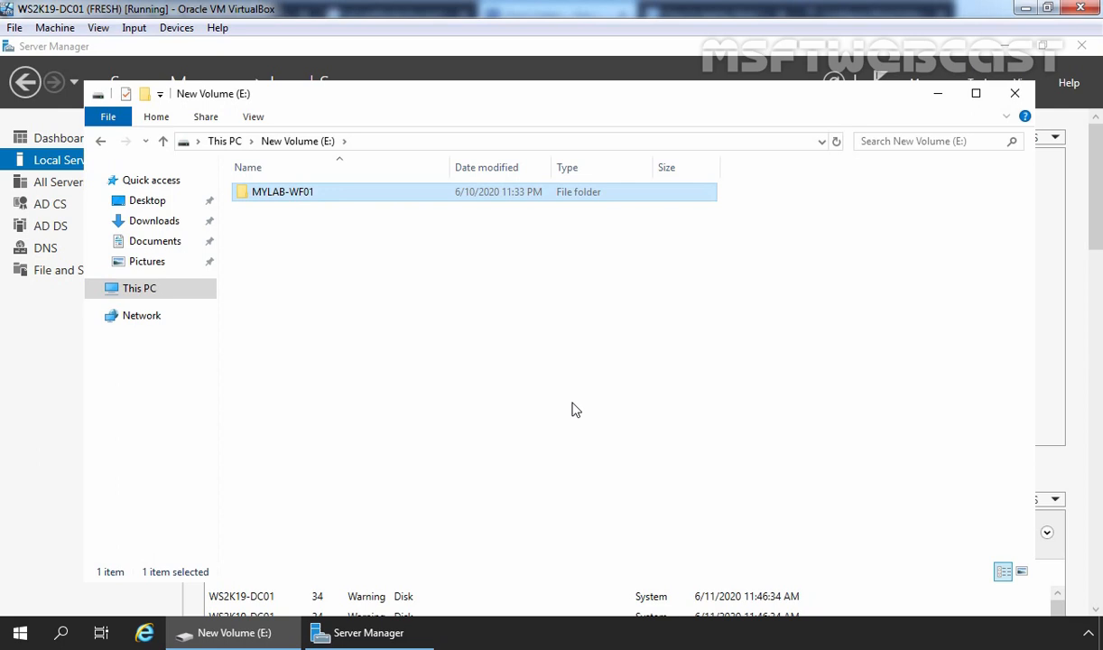
Step: Disable inheritance in the advanced security settings of MYLAB-WF01, converting the inherited permissions into explicit ones
right_click(329, 197)
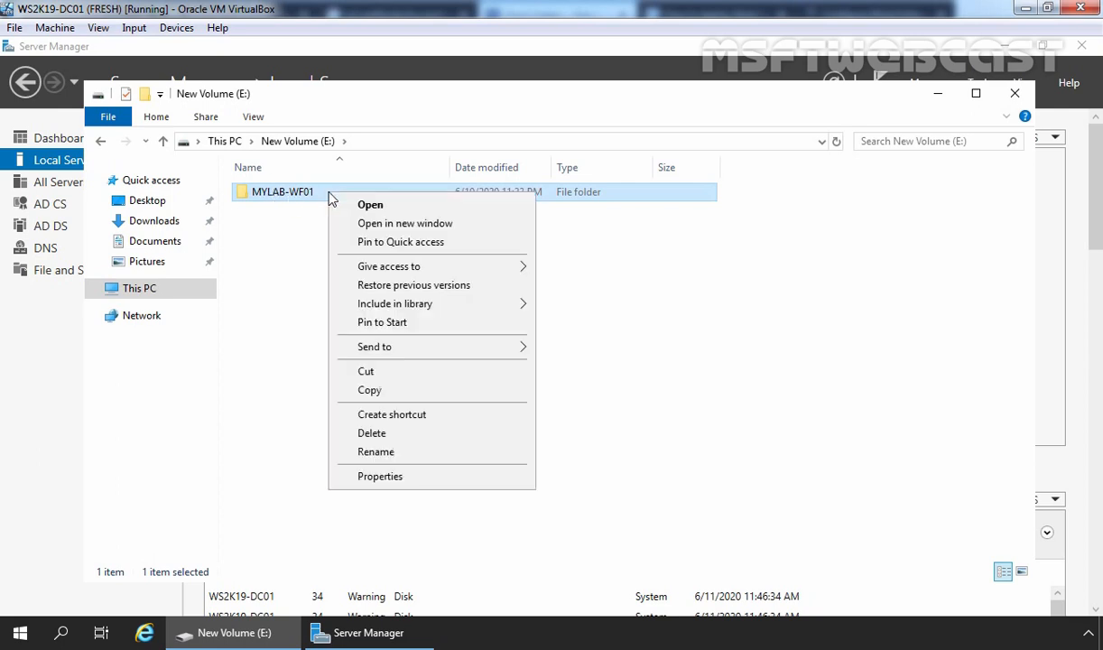
left_click(377, 476)
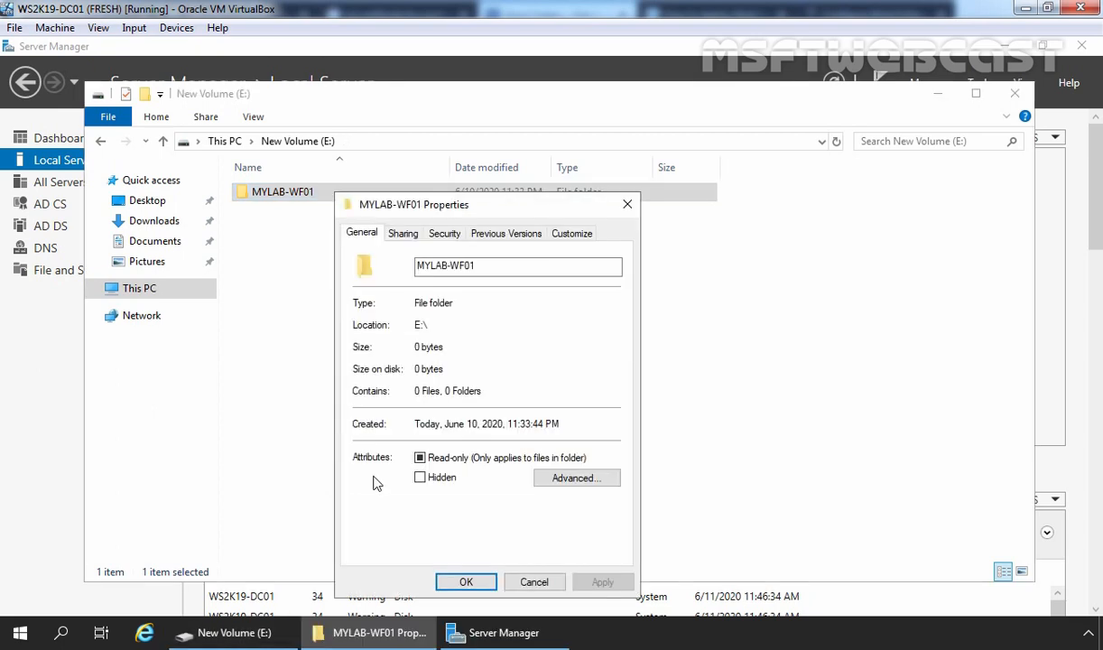
left_click(439, 233)
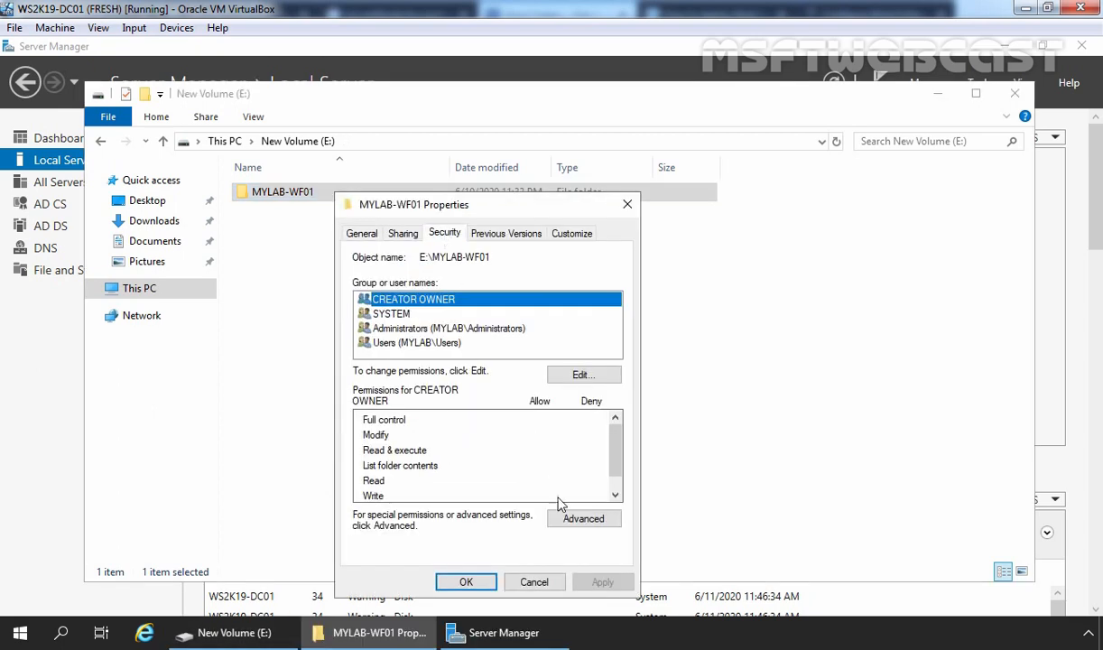
left_click(578, 522)
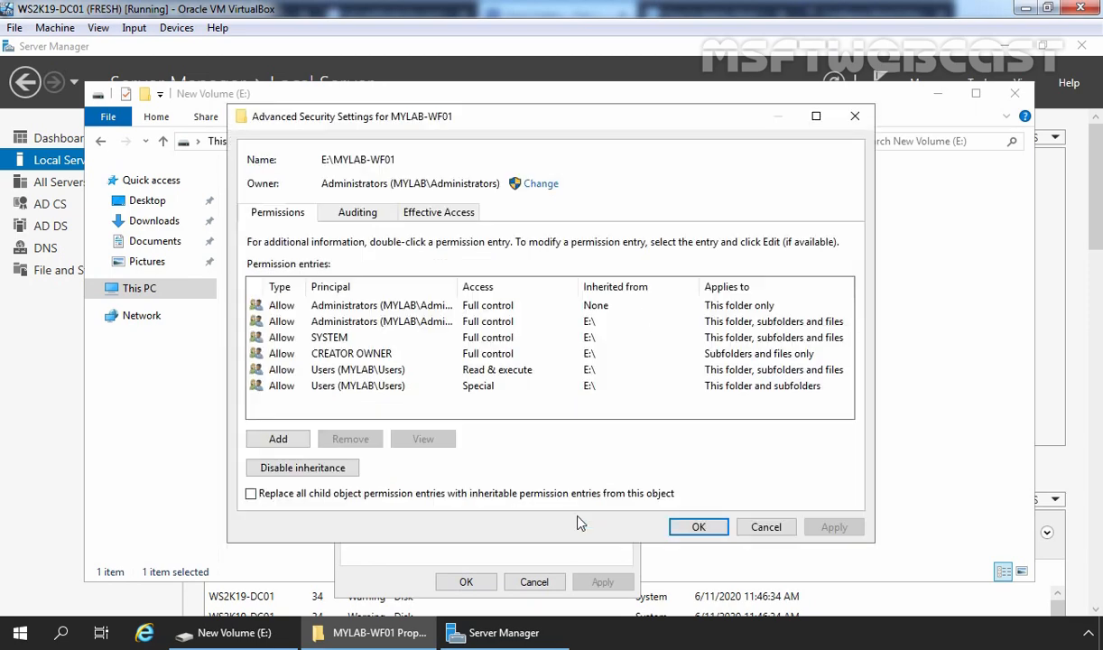
left_click(301, 470)
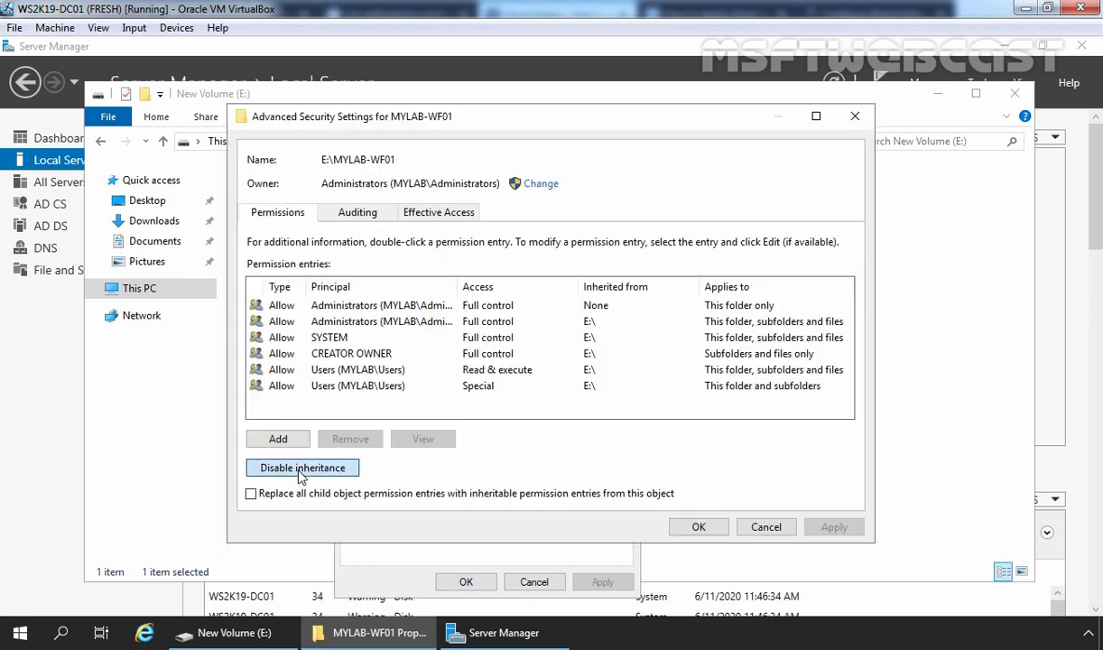
left_click(410, 306)
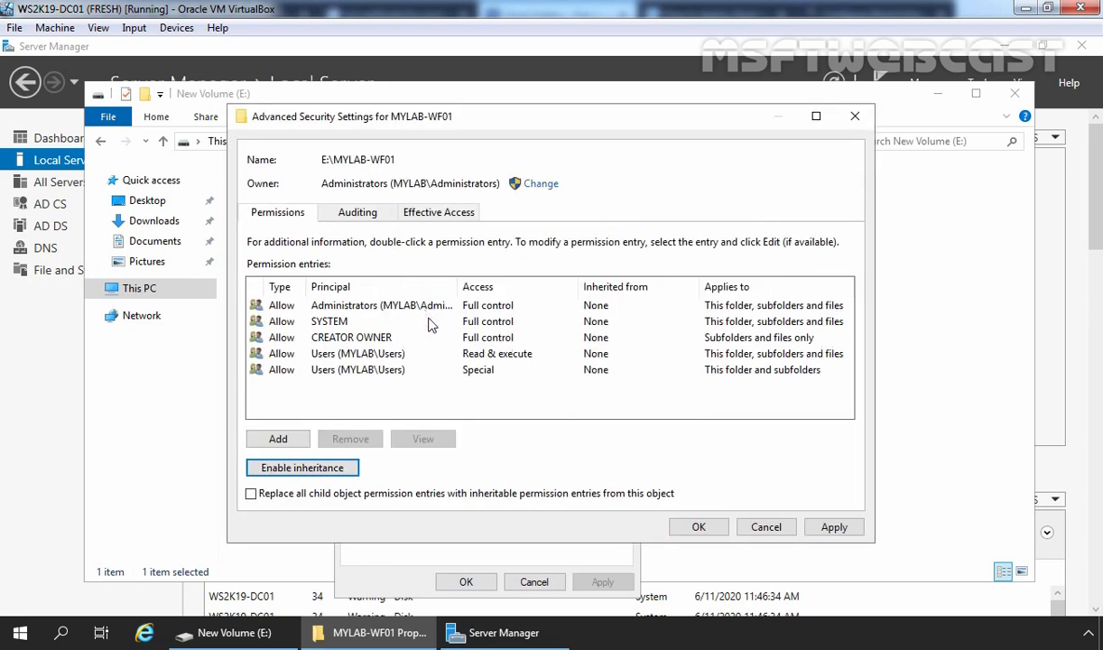
Step: Remove both Users (MYLAB\Users) permission entries from the MYLAB-WF01 folder
left_click(369, 355)
left_click(350, 439)
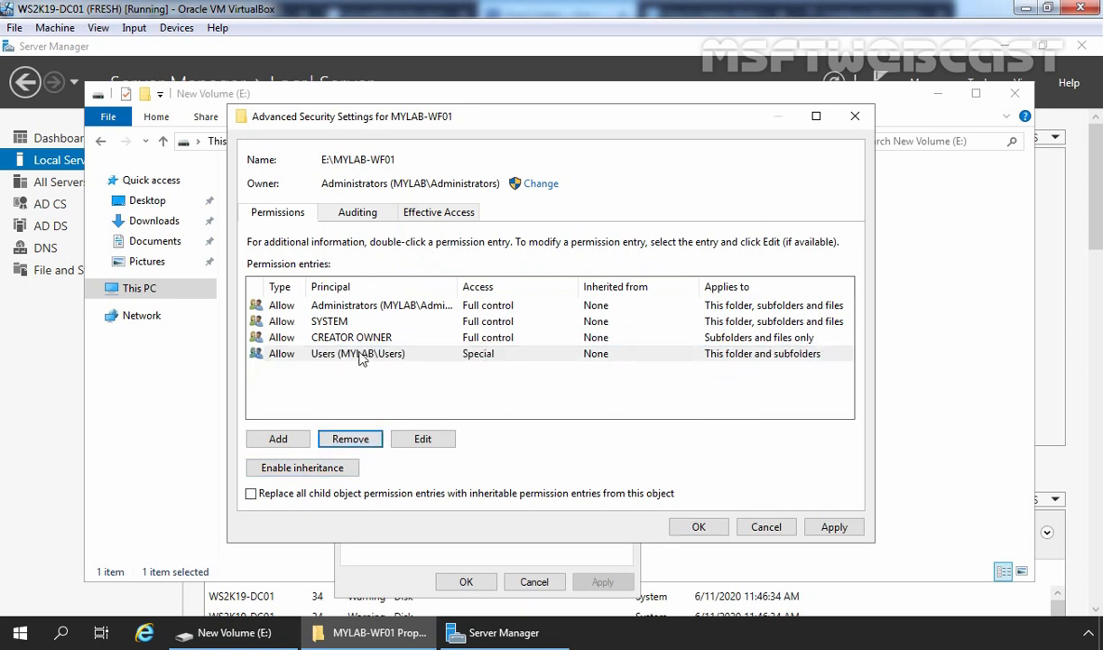
left_click(359, 356)
left_click(350, 439)
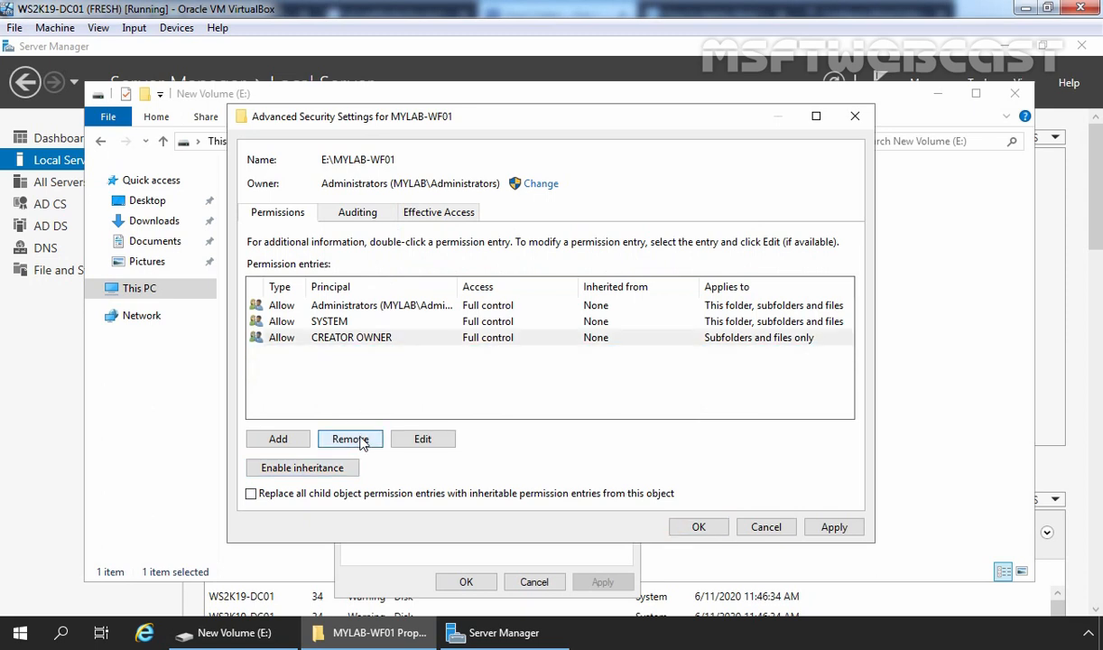
Step: Add a permission entry for MYLAB-WF01 and find and select the TestUsers group as its principal
left_click(271, 441)
left_click(307, 137)
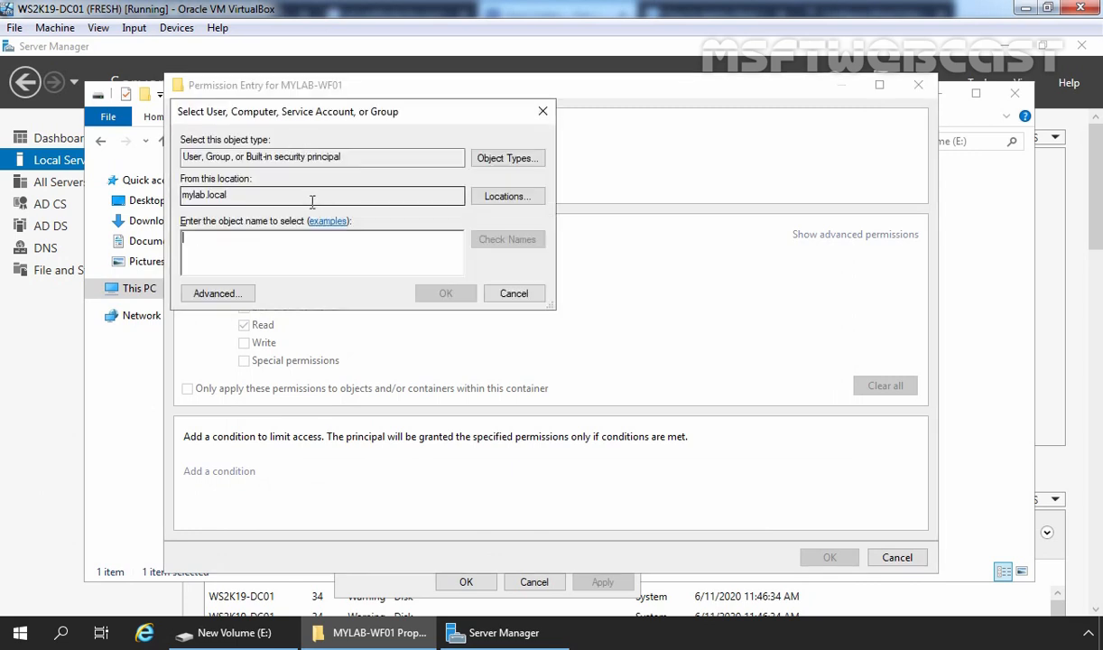
left_click(222, 291)
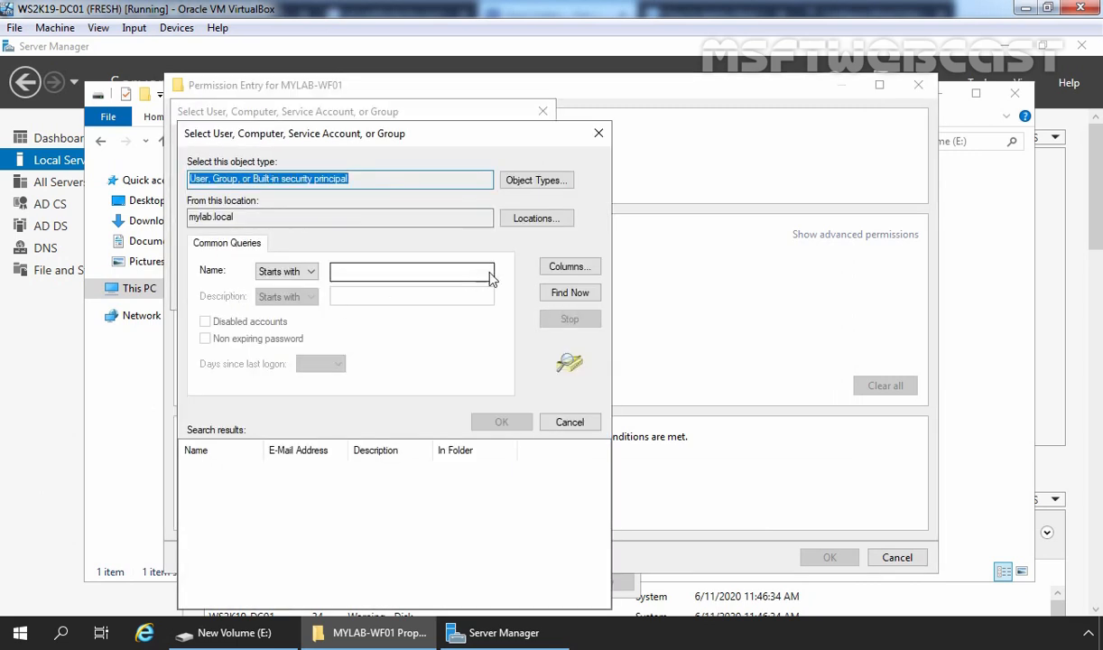
left_click(570, 293)
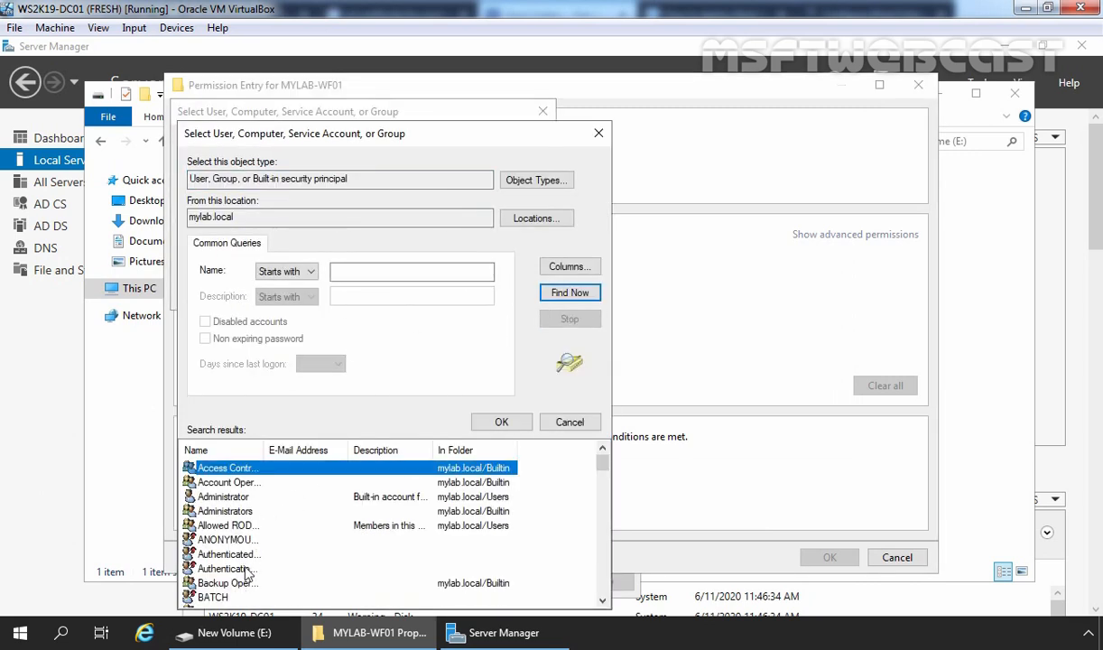
scroll(248, 571, "down", 12)
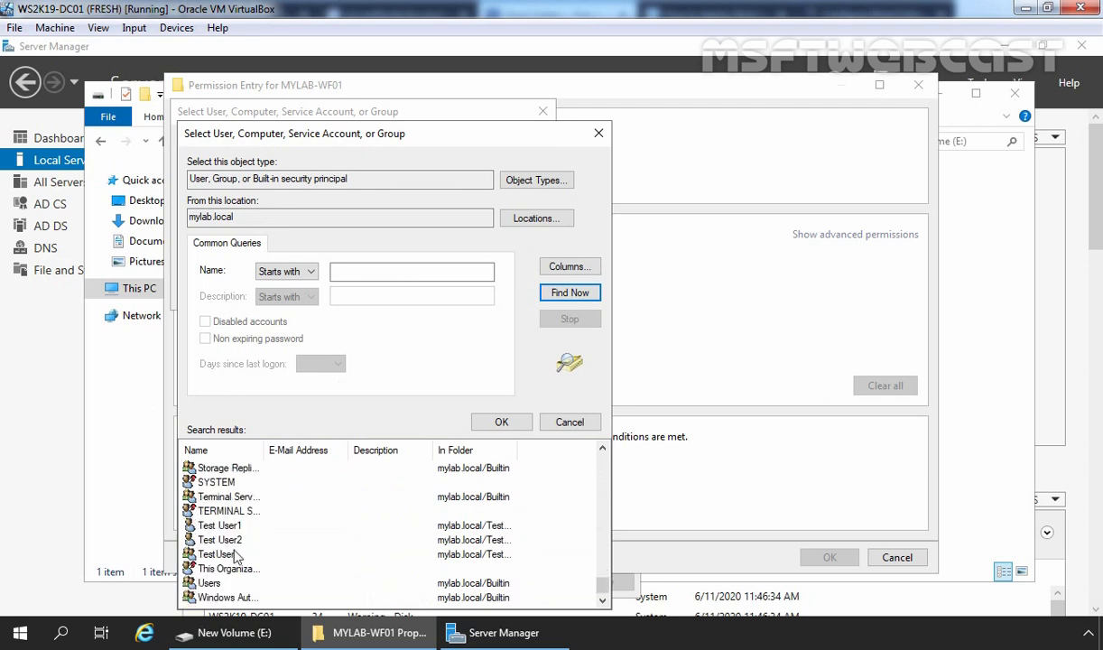
double_click(233, 557)
left_click(444, 291)
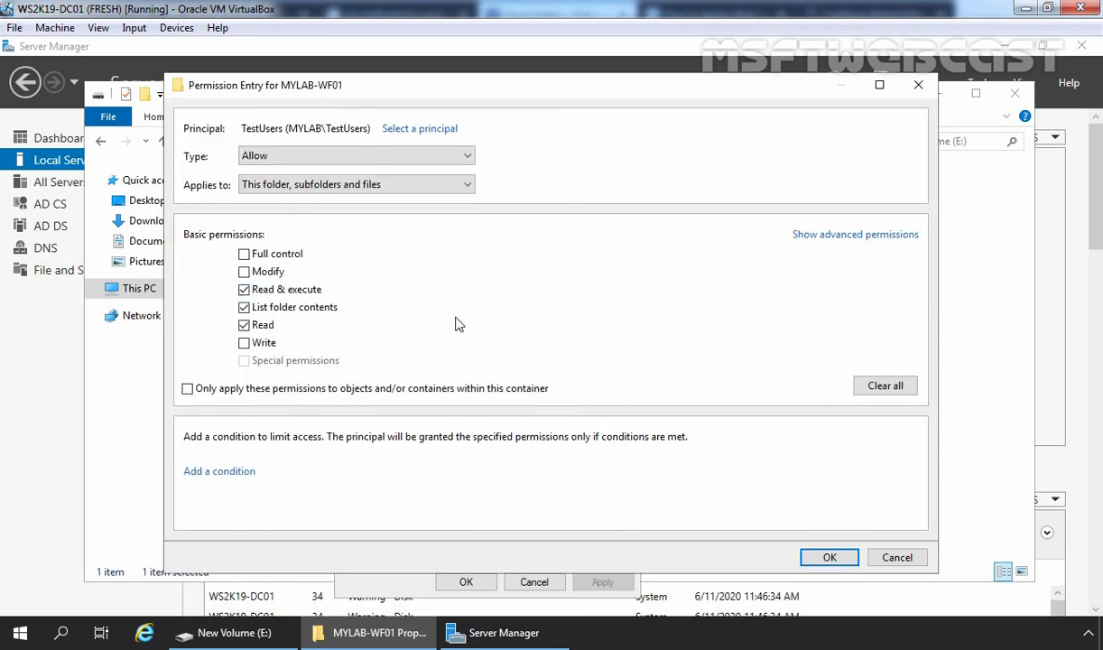
Step: Allow TestUsers the Modify permission, apply the advanced security settings, and close the folder's properties
left_click(243, 273)
left_click(829, 557)
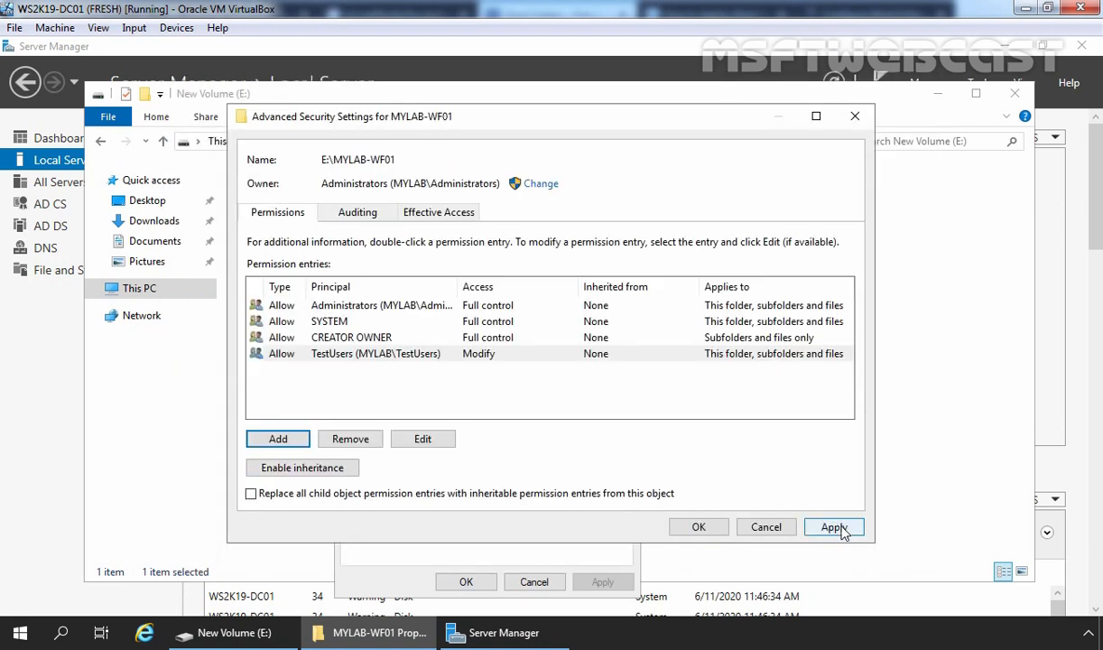
left_click(839, 526)
left_click(699, 527)
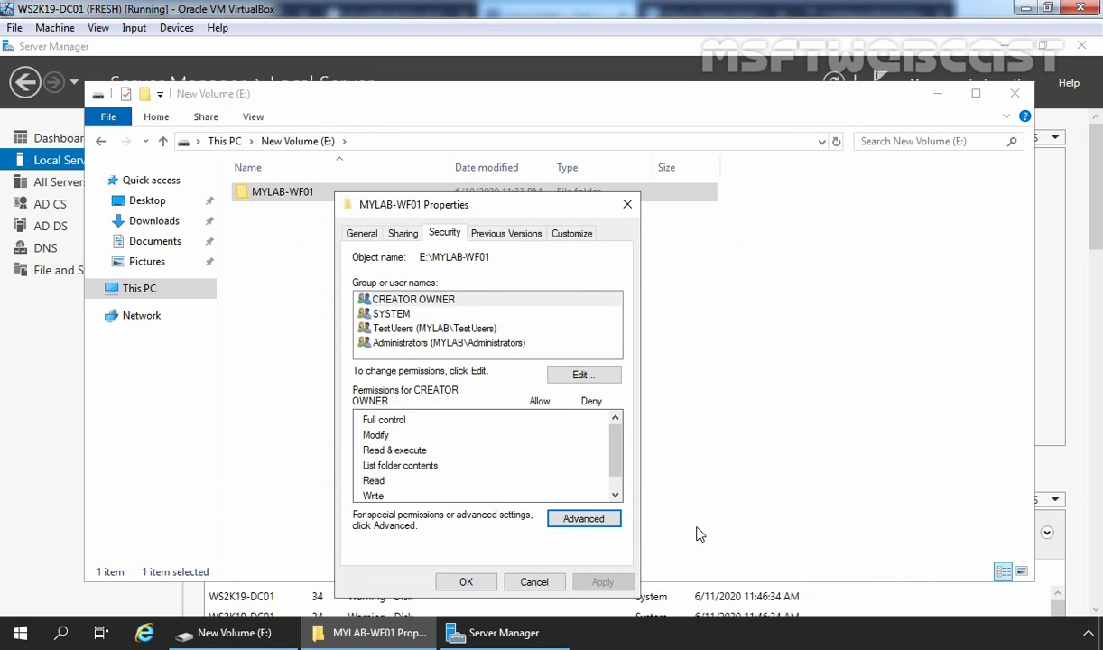
left_click(466, 583)
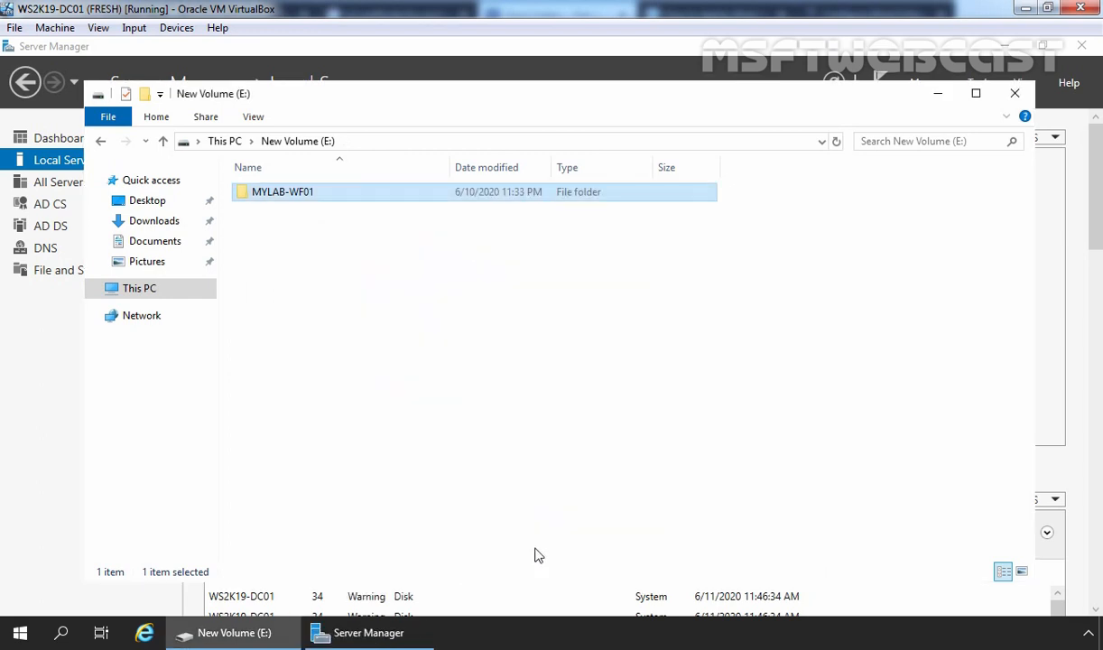
Step: Minimize File Explorer and start a new sync share from Work Folders under File and Storage Services in Server Manager
left_click(938, 94)
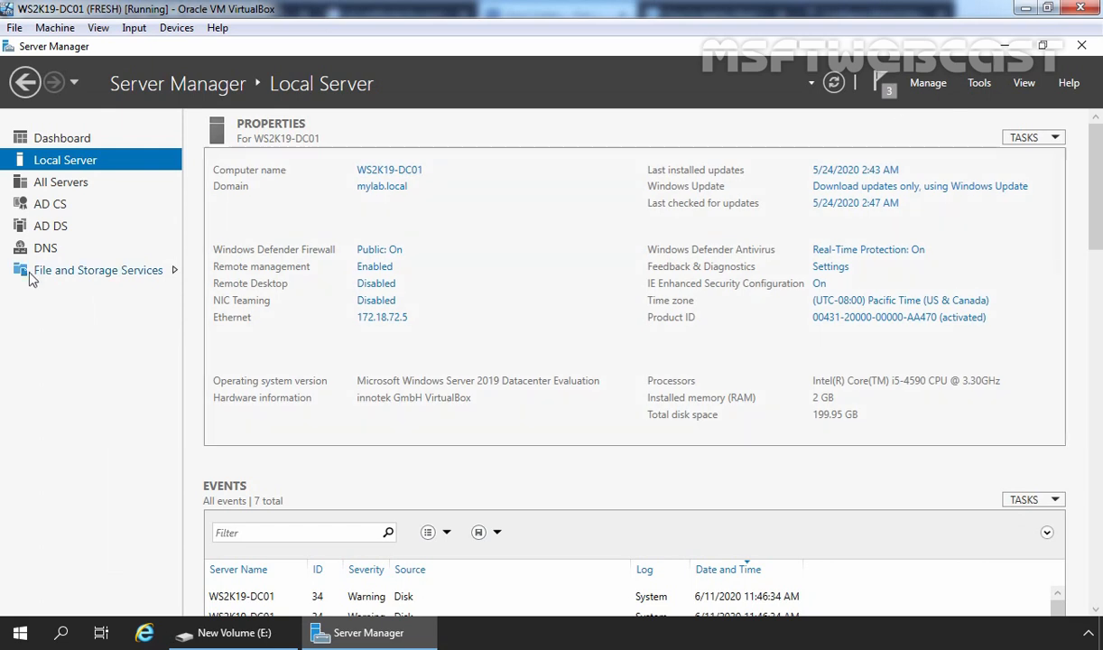
left_click(98, 273)
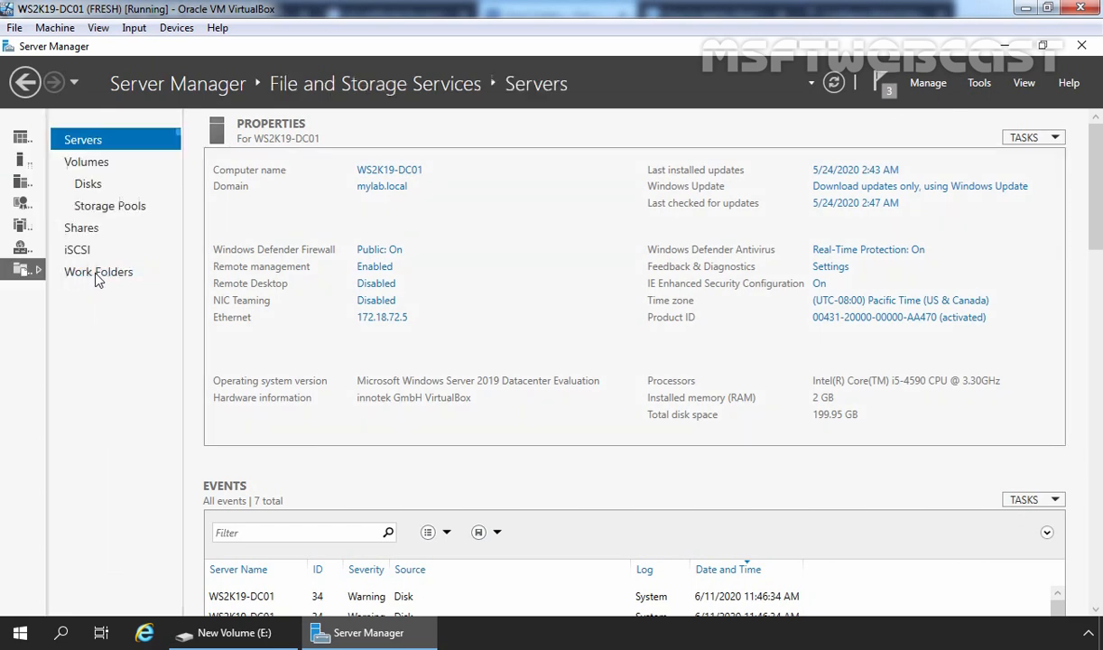
left_click(97, 275)
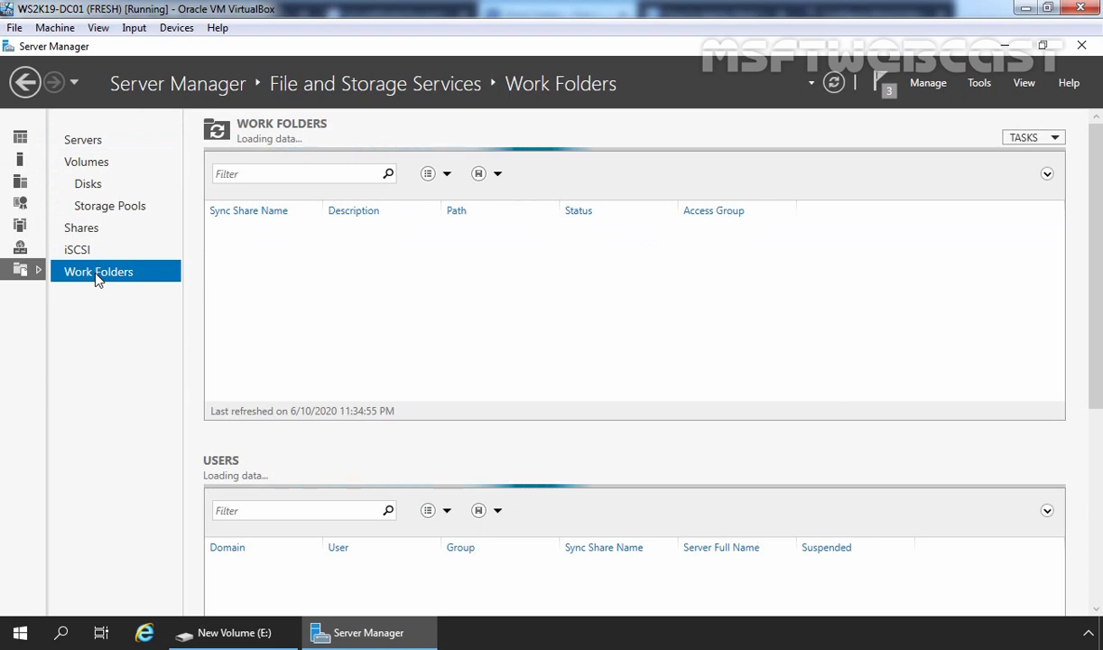
left_click(1030, 138)
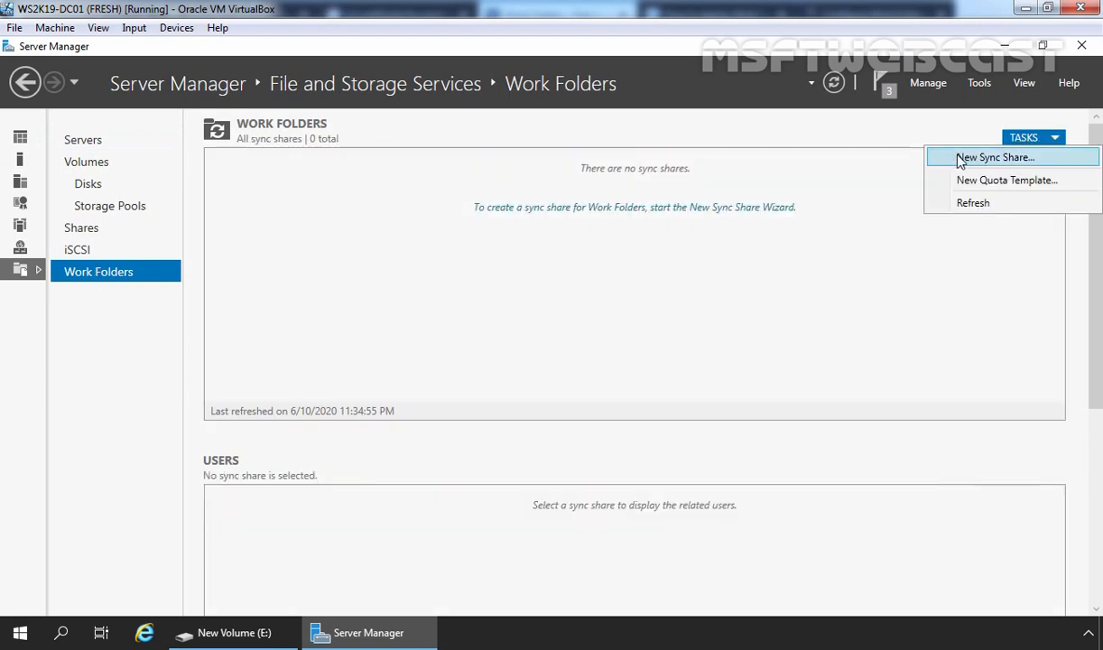
left_click(1012, 158)
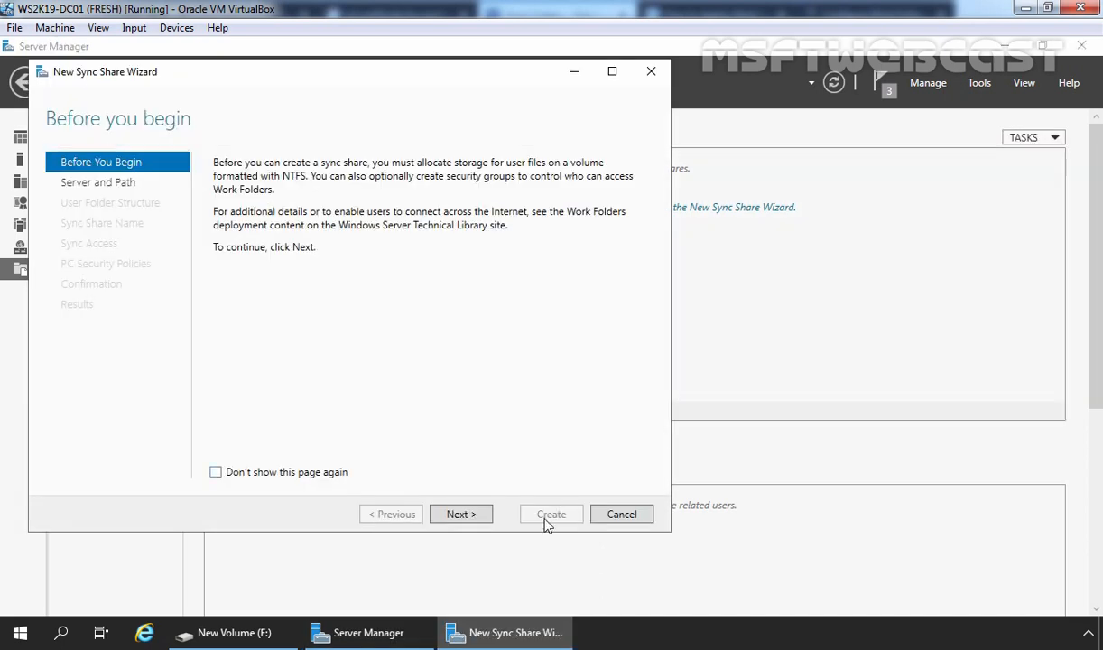
Step: Choose E:\mylab-wf01 on WS2K19-DC01 as the local path of the sync share
left_click(461, 515)
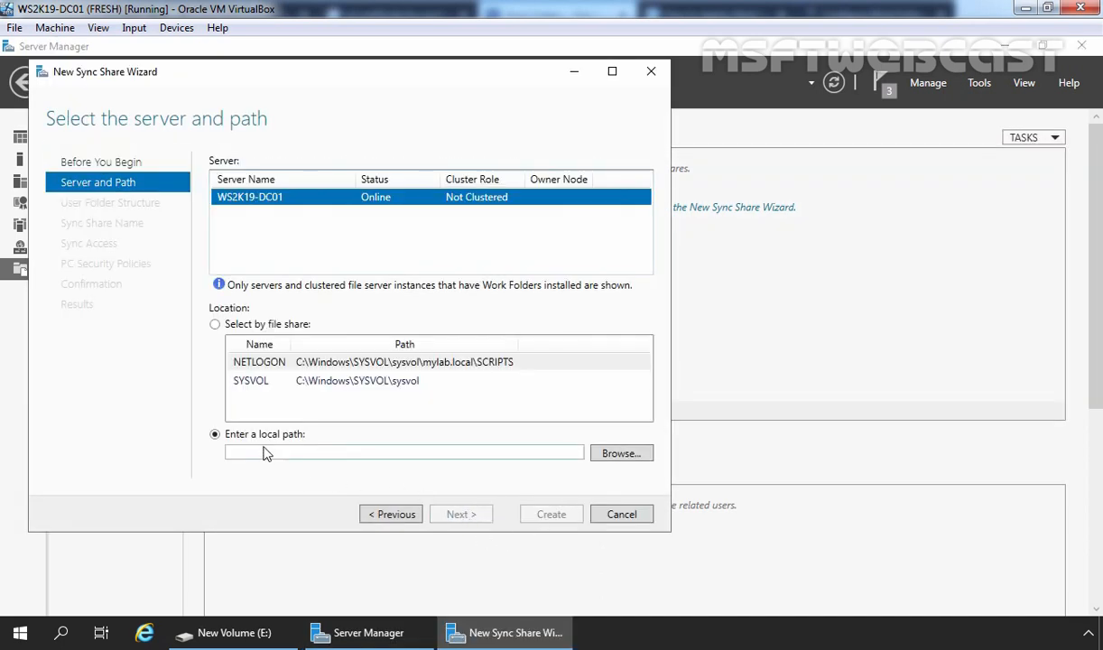
left_click(623, 454)
left_click(126, 169)
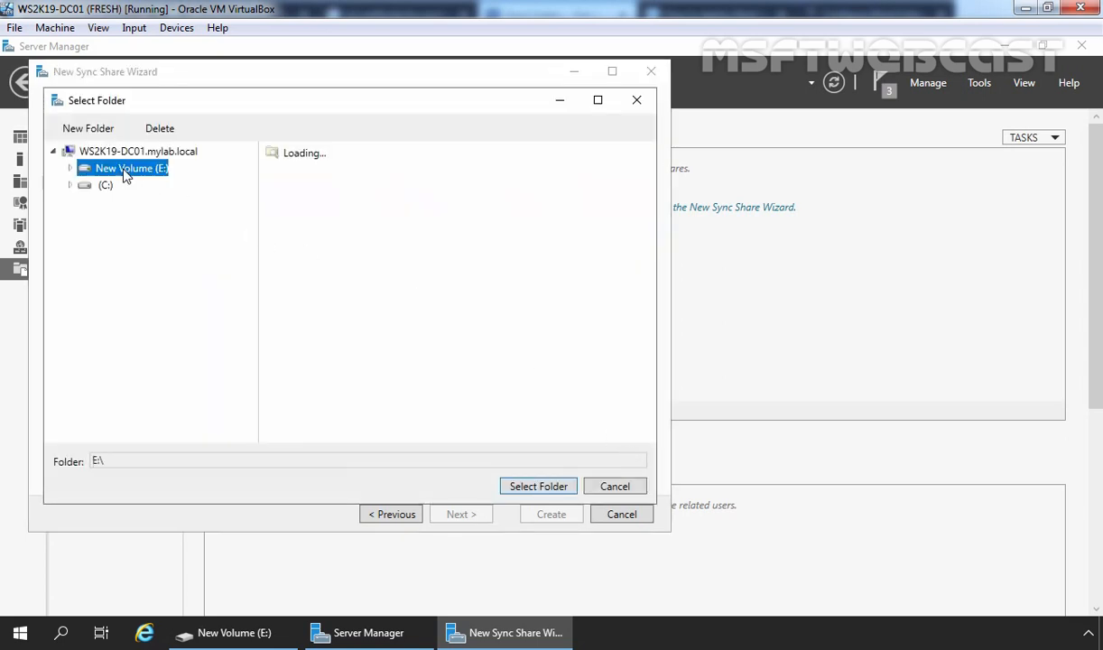
left_click(299, 156)
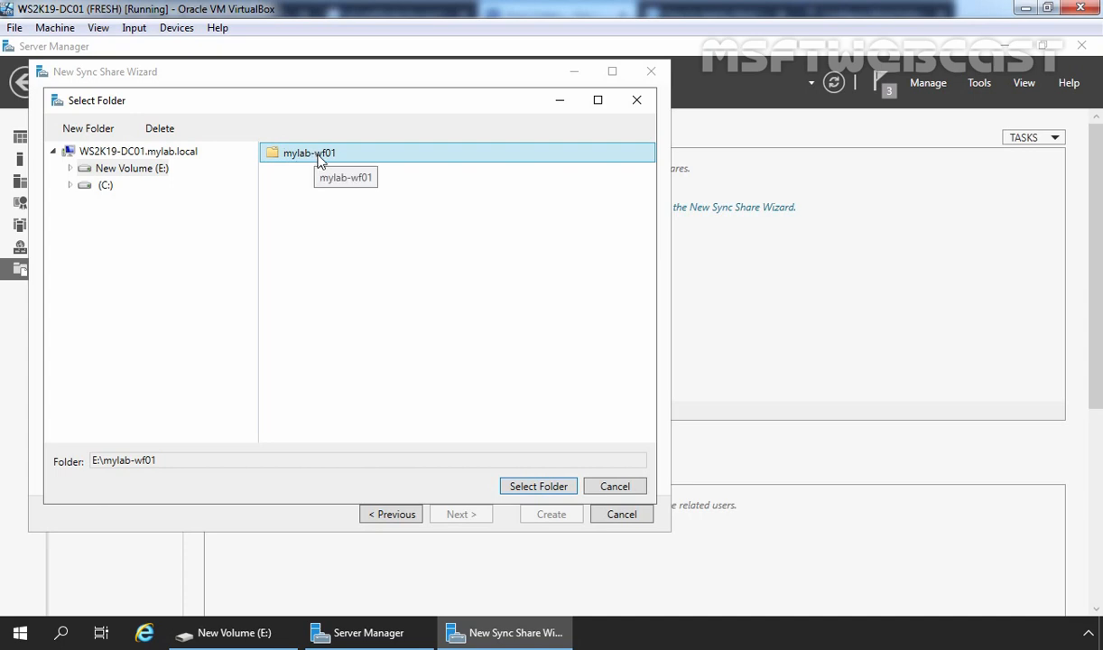
left_click(538, 487)
left_click(460, 515)
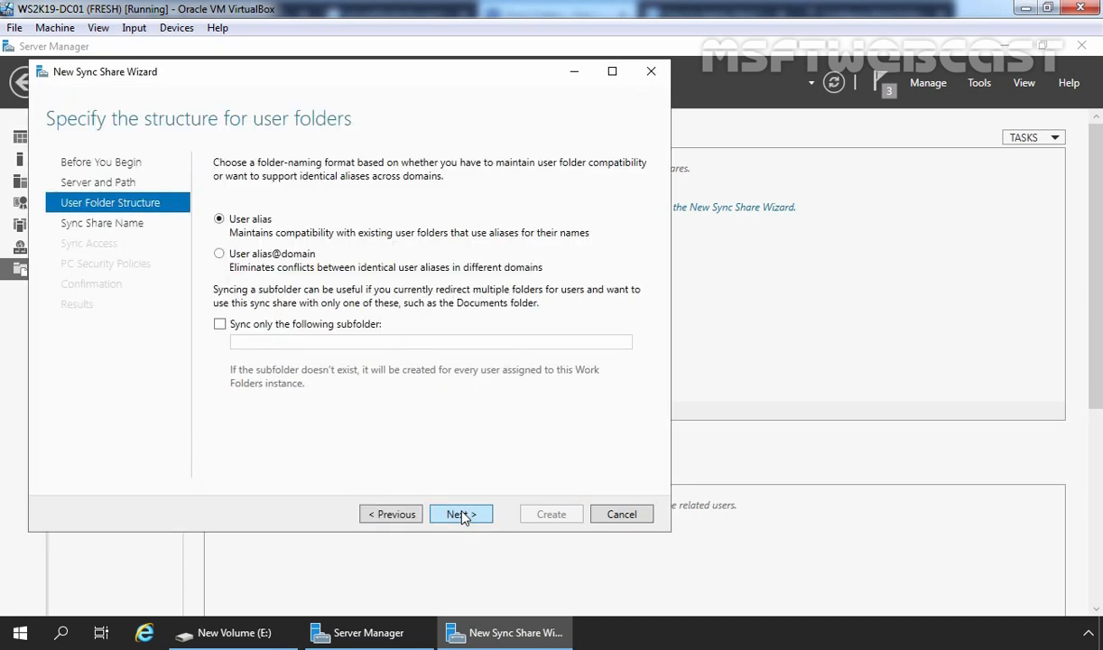
Step: Use the User alias@domain folder structure and accept mylab-wf01 as the sync share name
left_click(218, 254)
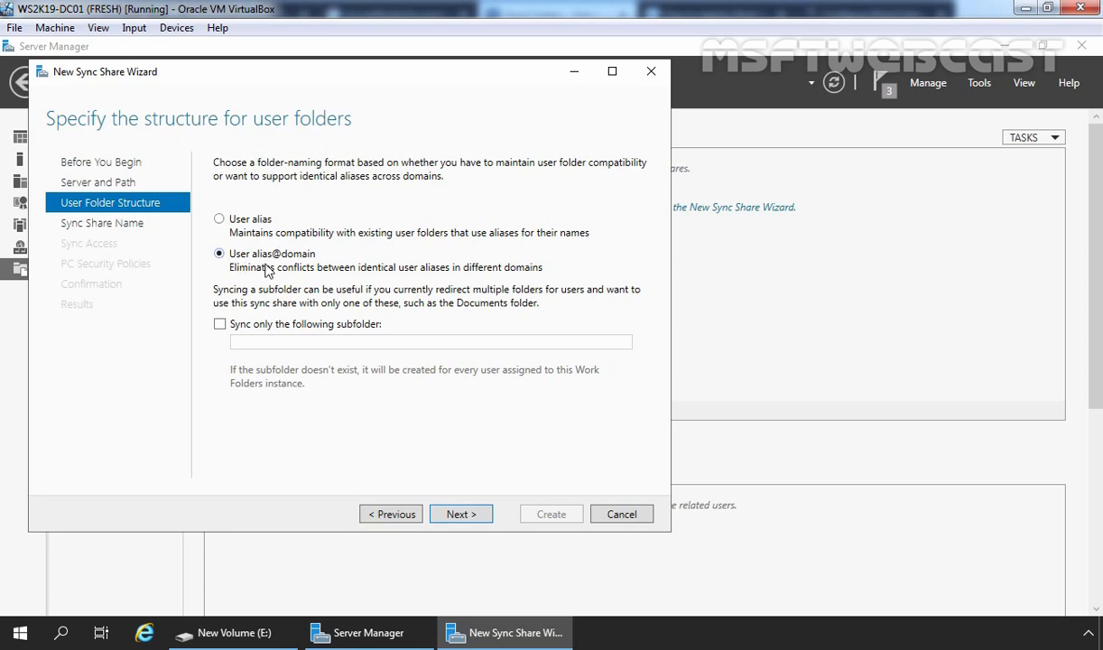
left_click(462, 514)
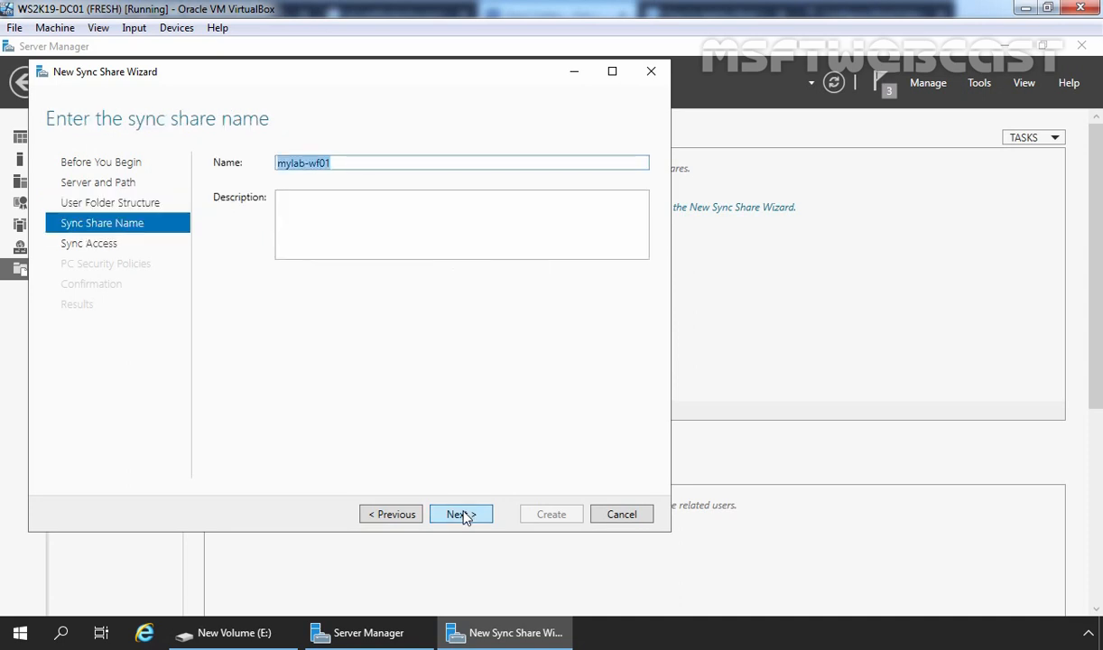
left_click(462, 514)
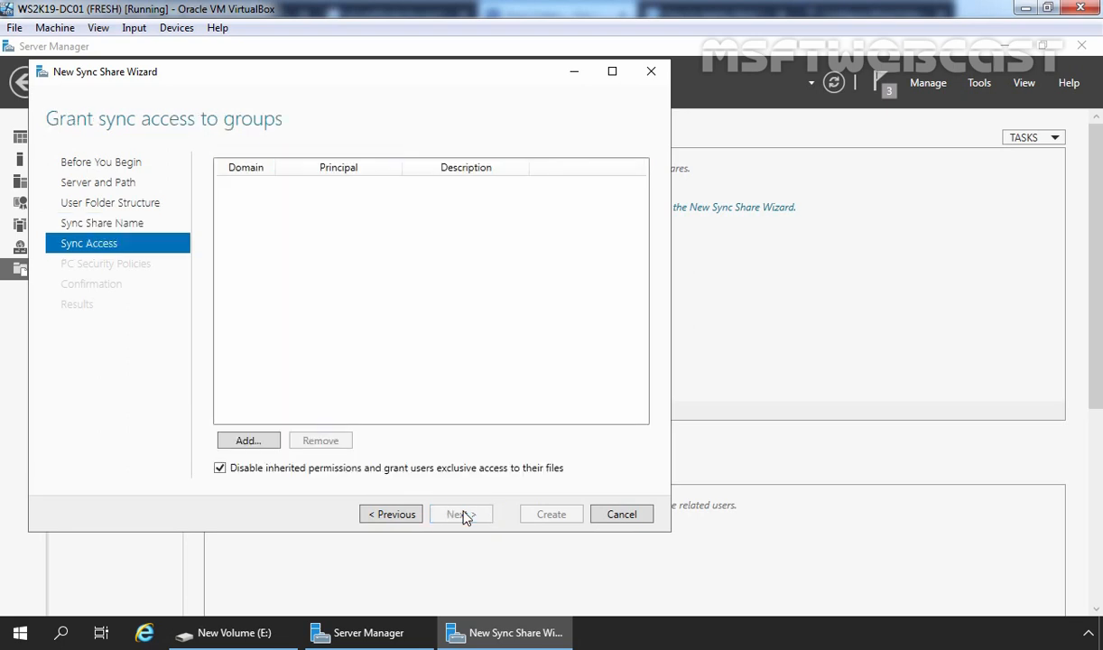
Step: Grant sync access to the TestUsers group, found through the advanced directory search
left_click(248, 441)
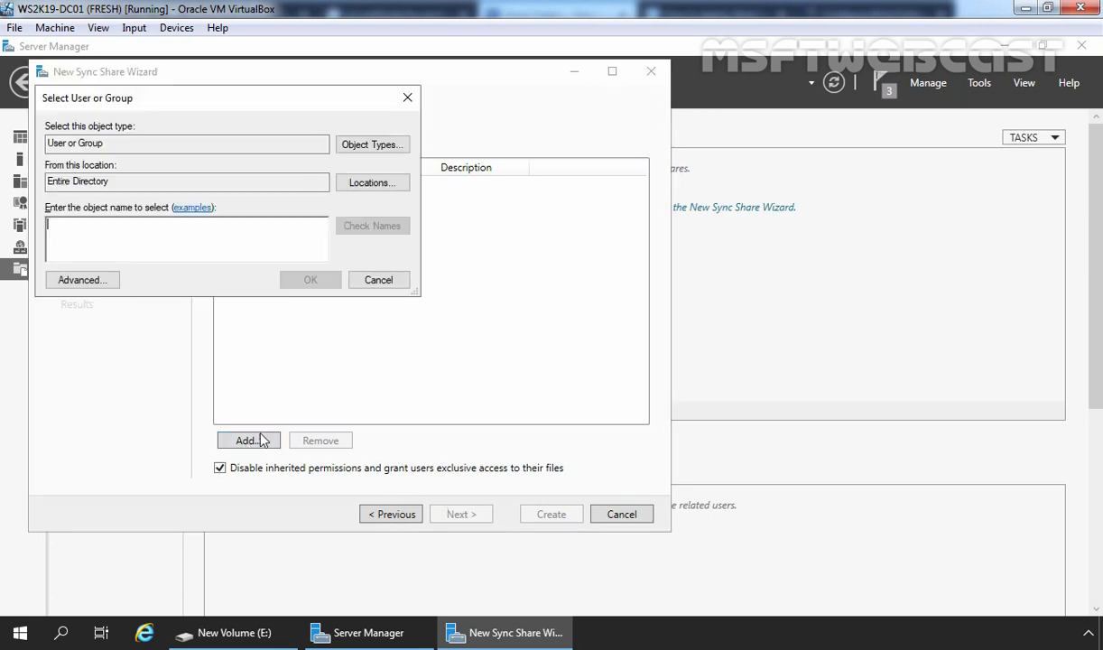
left_click(85, 282)
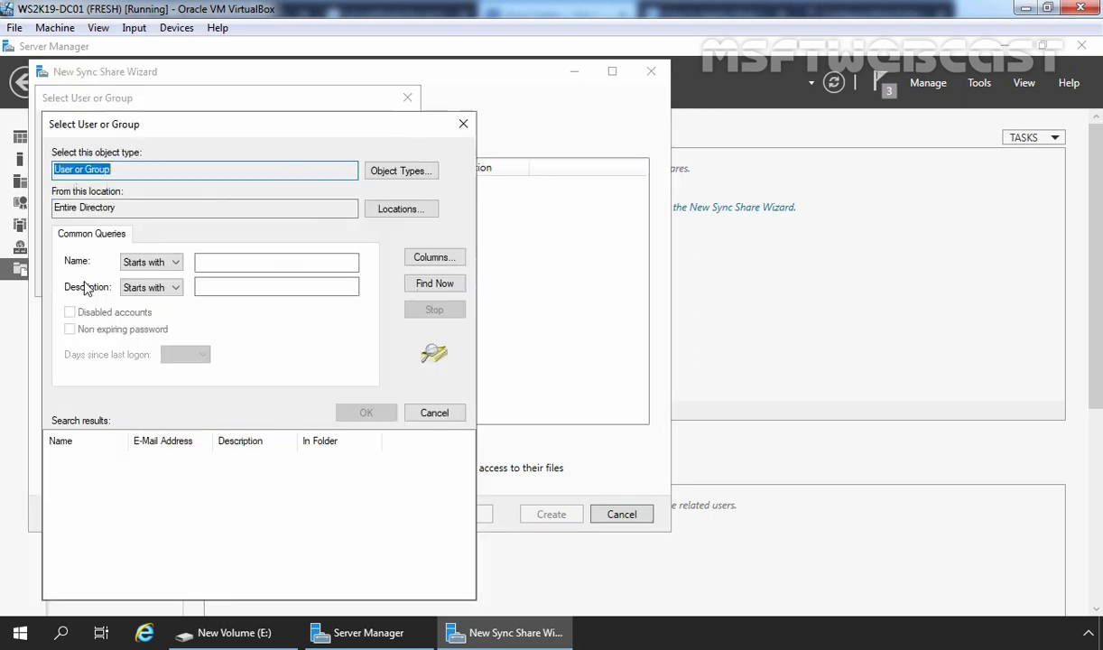
left_click(435, 284)
scroll(243, 480, "down", 5)
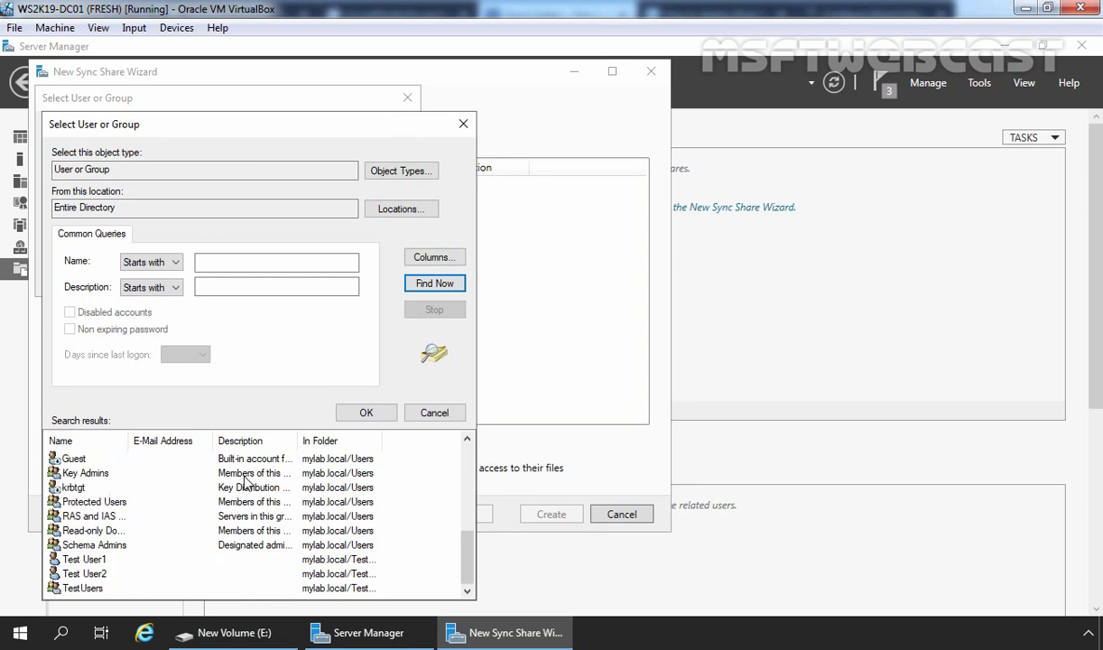
double_click(72, 587)
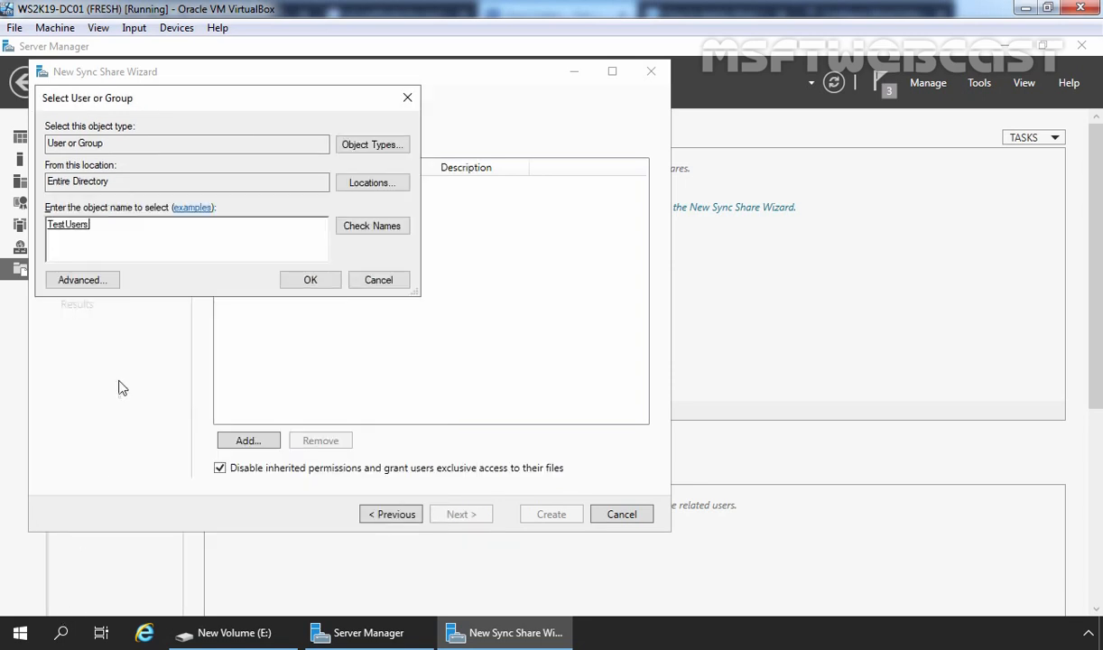
left_click(310, 280)
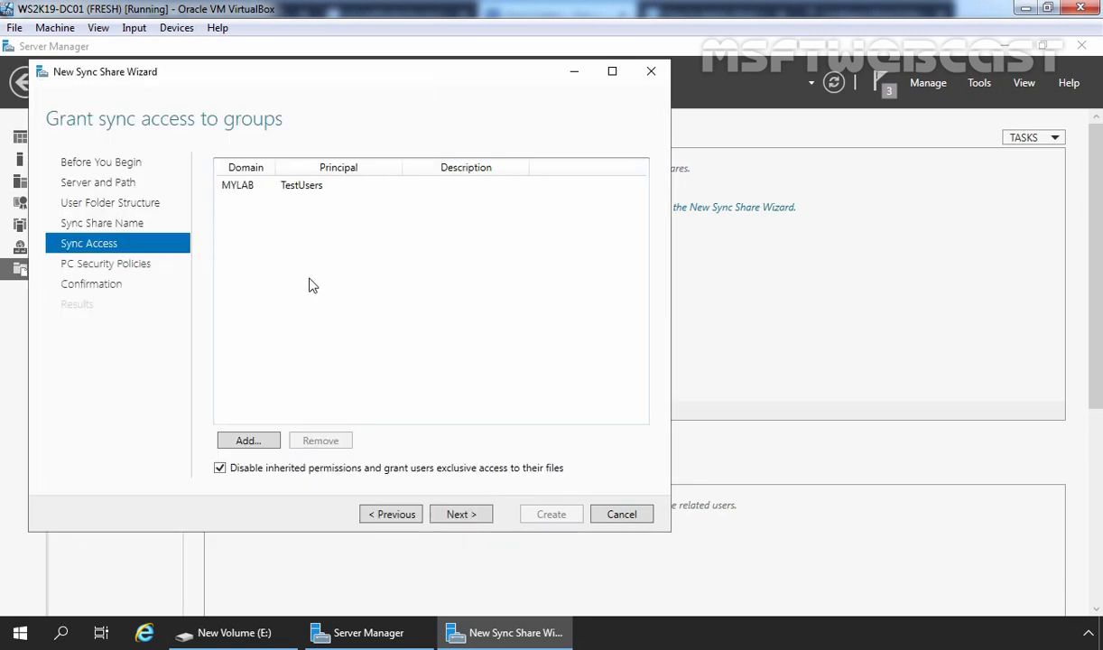
Step: Leave inherited permissions enabled, accept the default PC security policies, create the sync share, and close the wizard
left_click(220, 468)
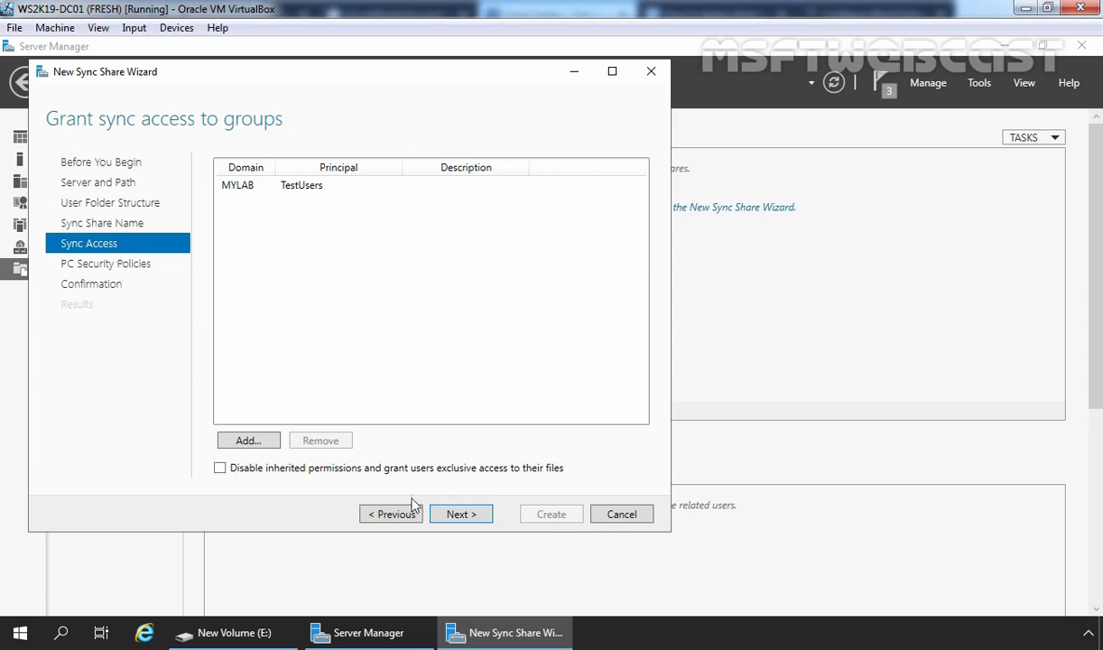
left_click(461, 514)
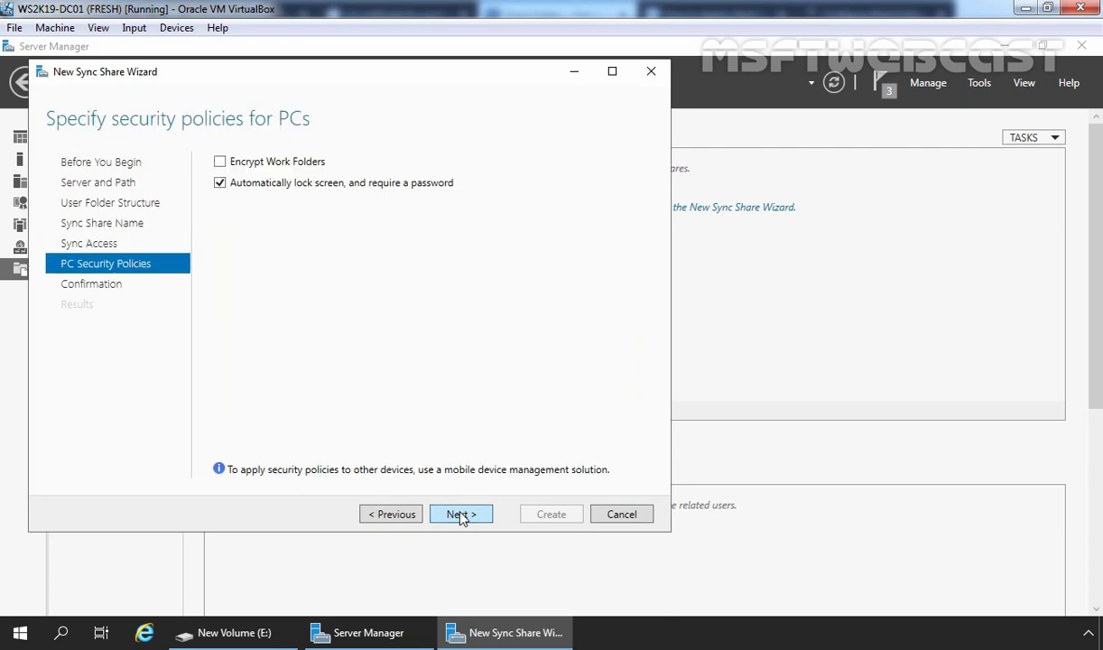
left_click(461, 514)
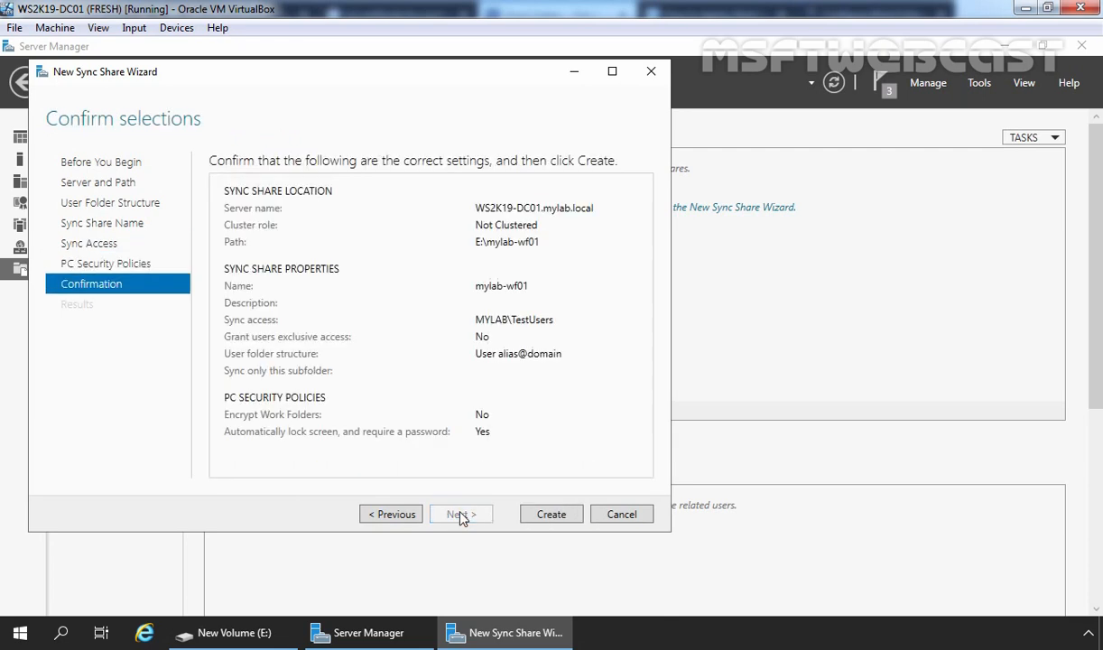
left_click(552, 515)
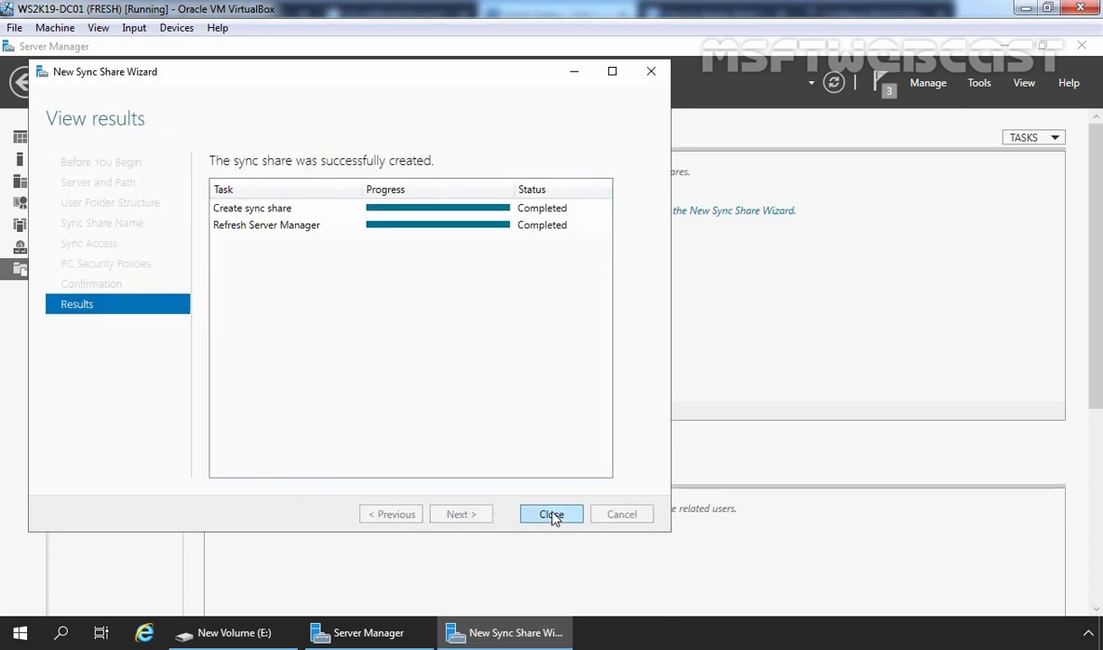
left_click(552, 515)
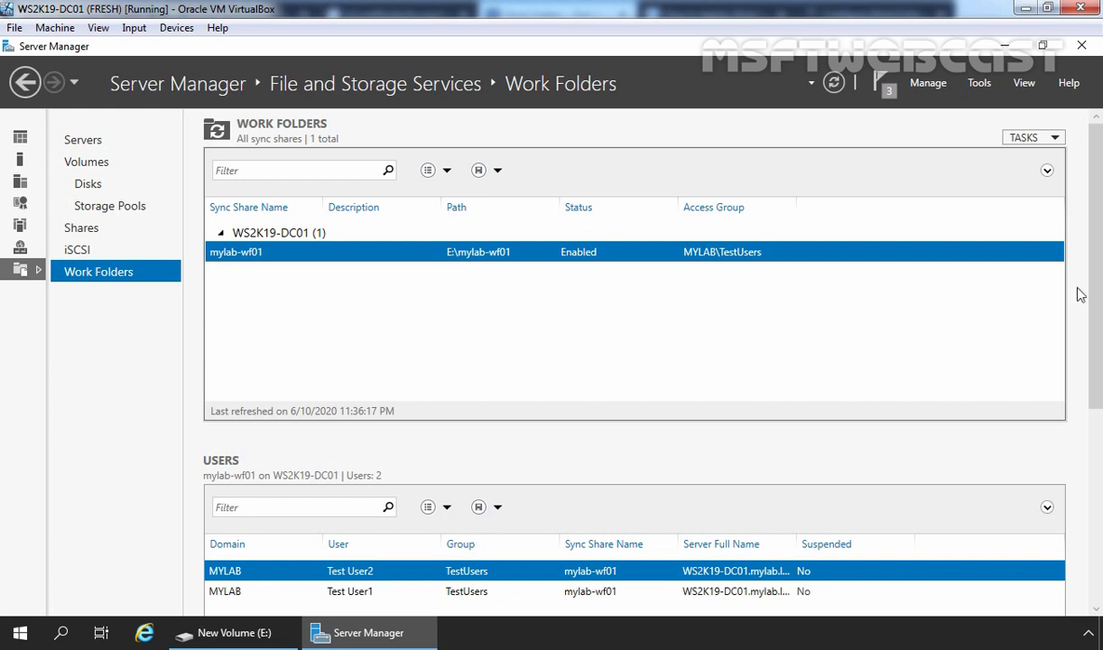
Step: In Group Policy Management, create a GPO named Work Folders Test GPO under mylab.local's Group Policy Objects
left_click(978, 83)
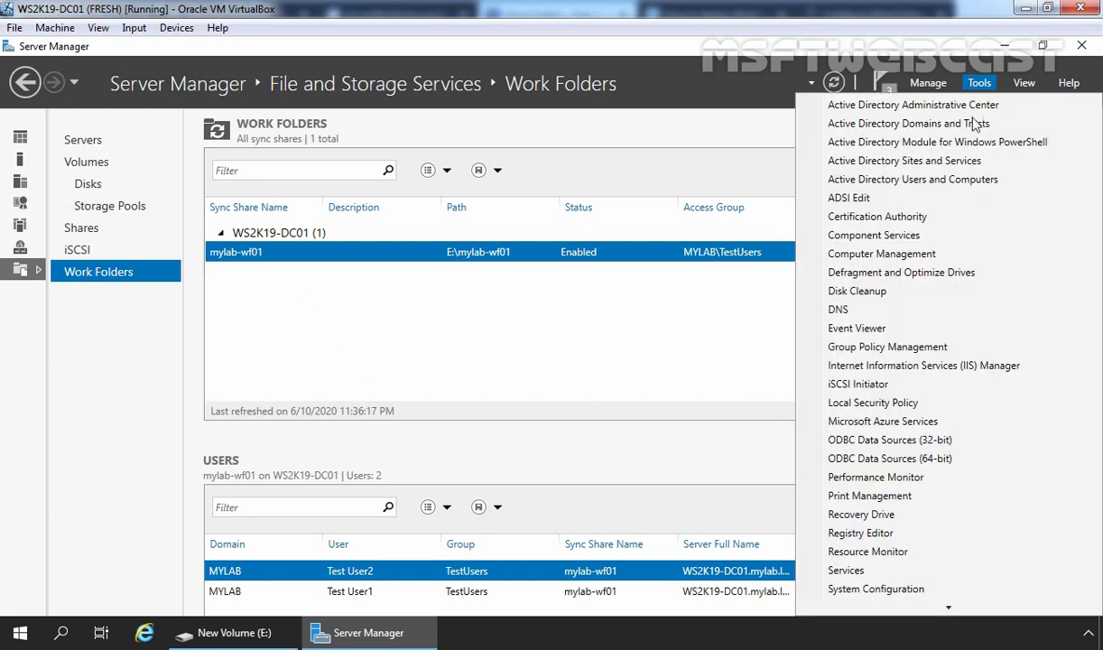
left_click(889, 350)
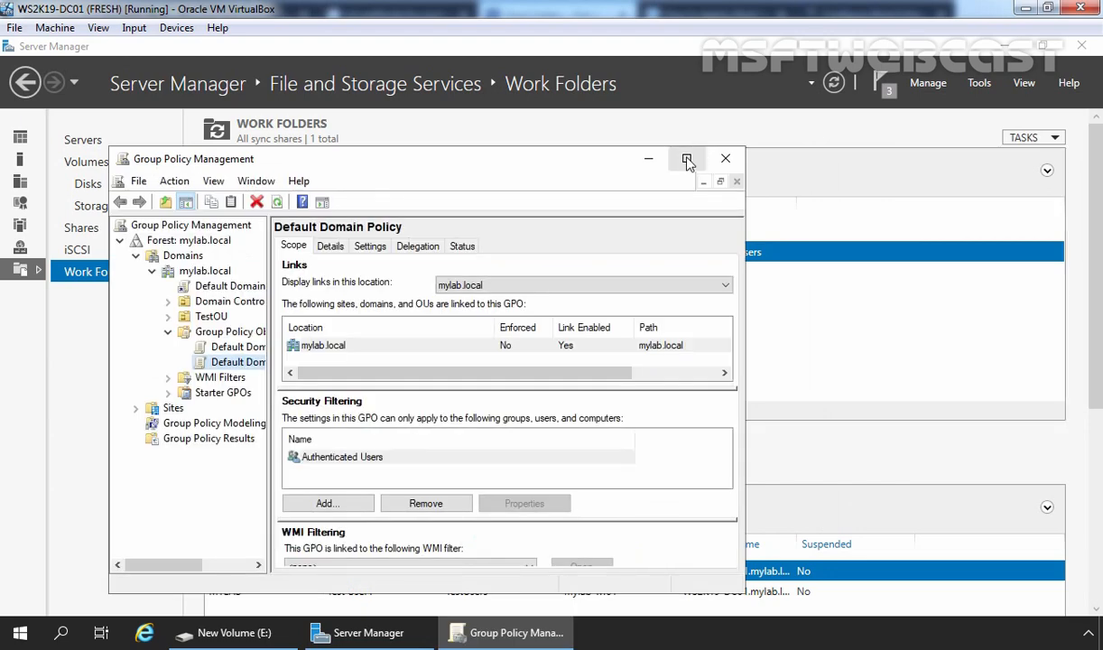
left_click(687, 159)
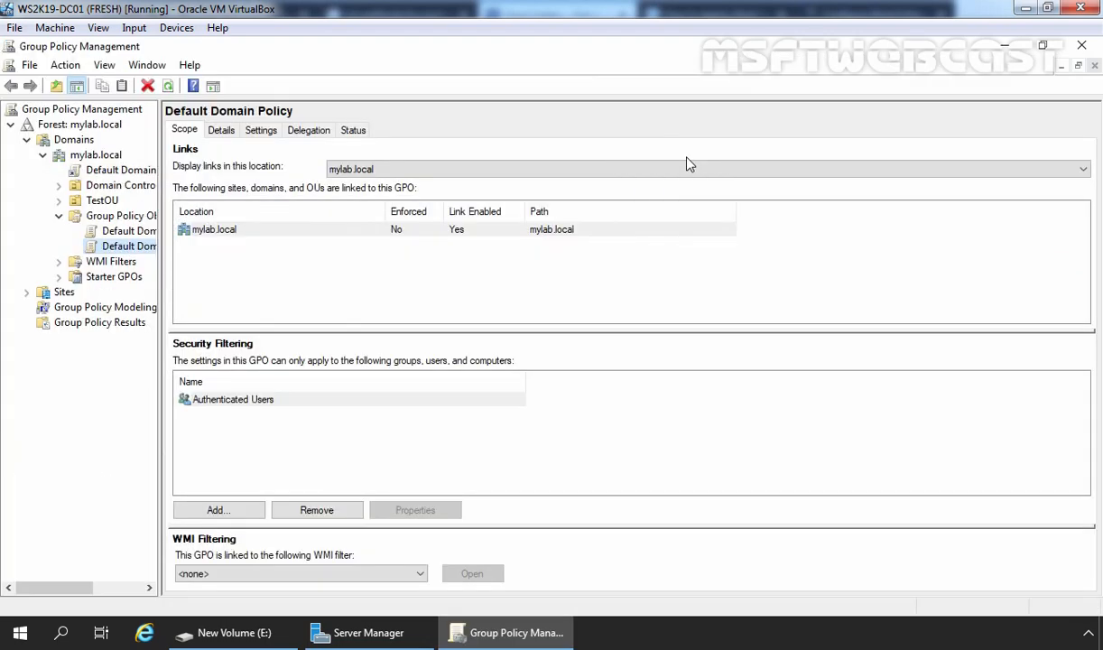
left_click(120, 217)
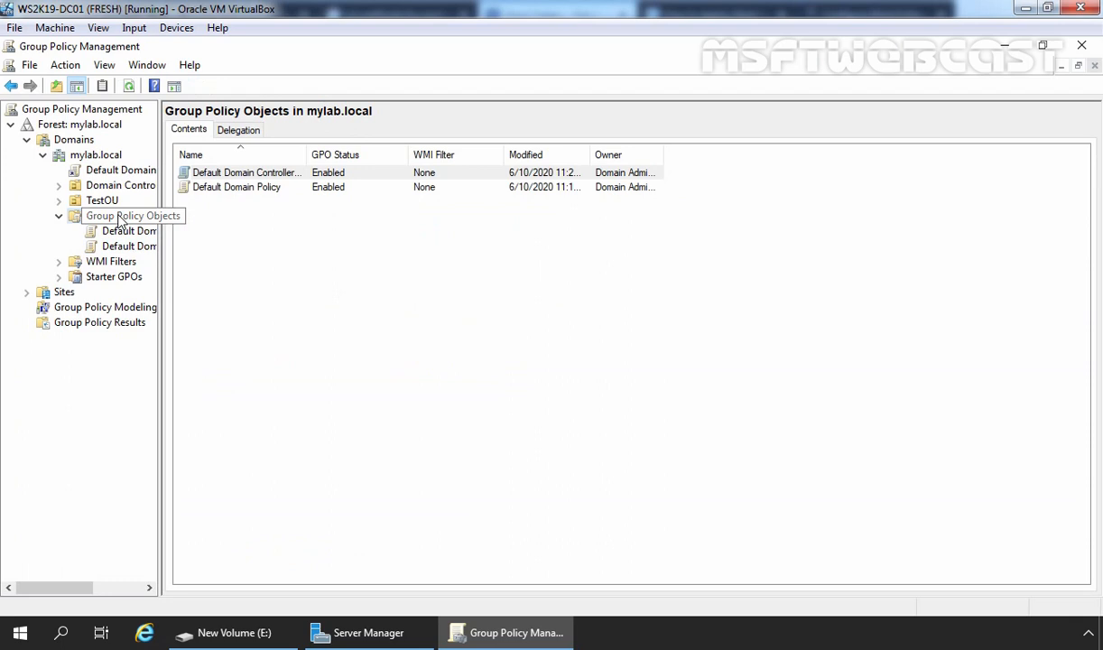
right_click(120, 219)
left_click(167, 229)
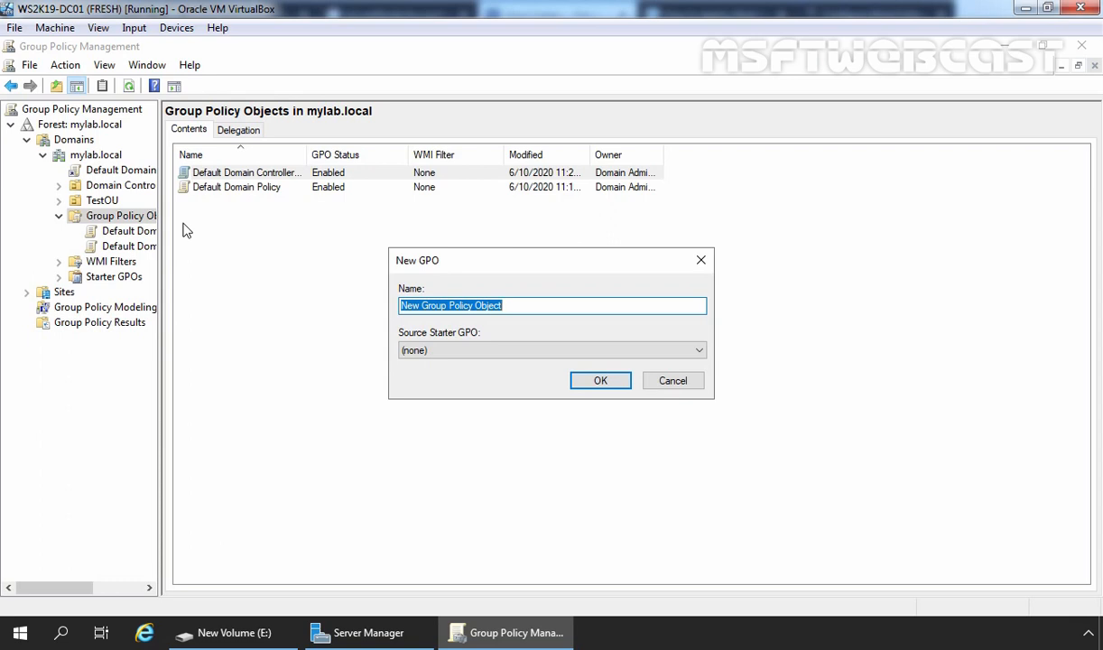
type("Work Folders Test GPO")
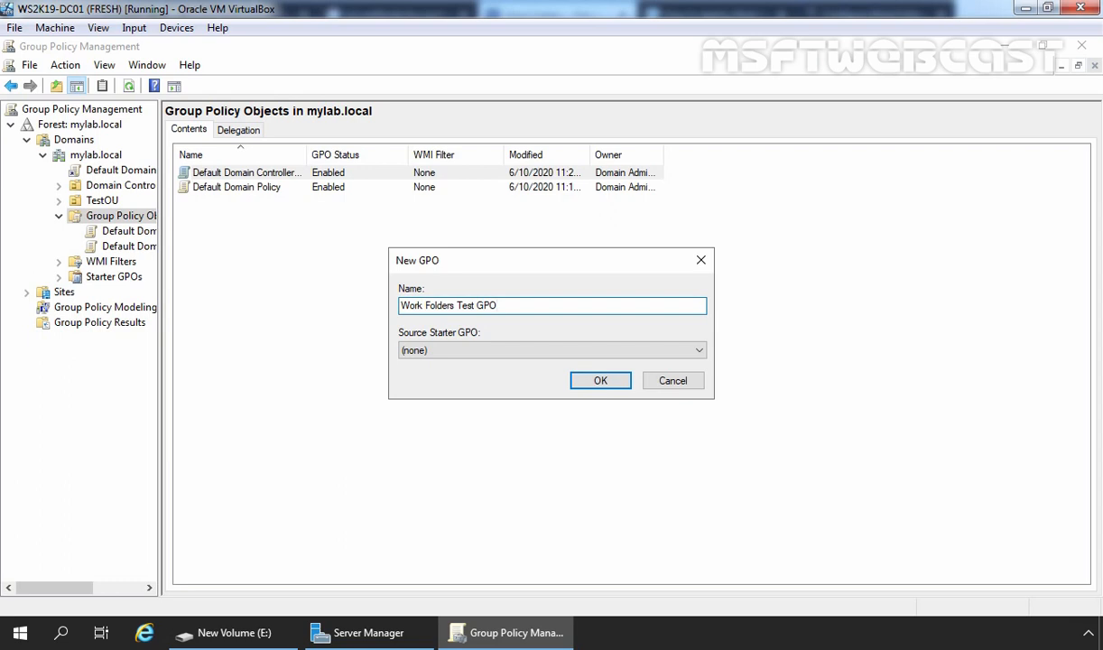
left_click(598, 378)
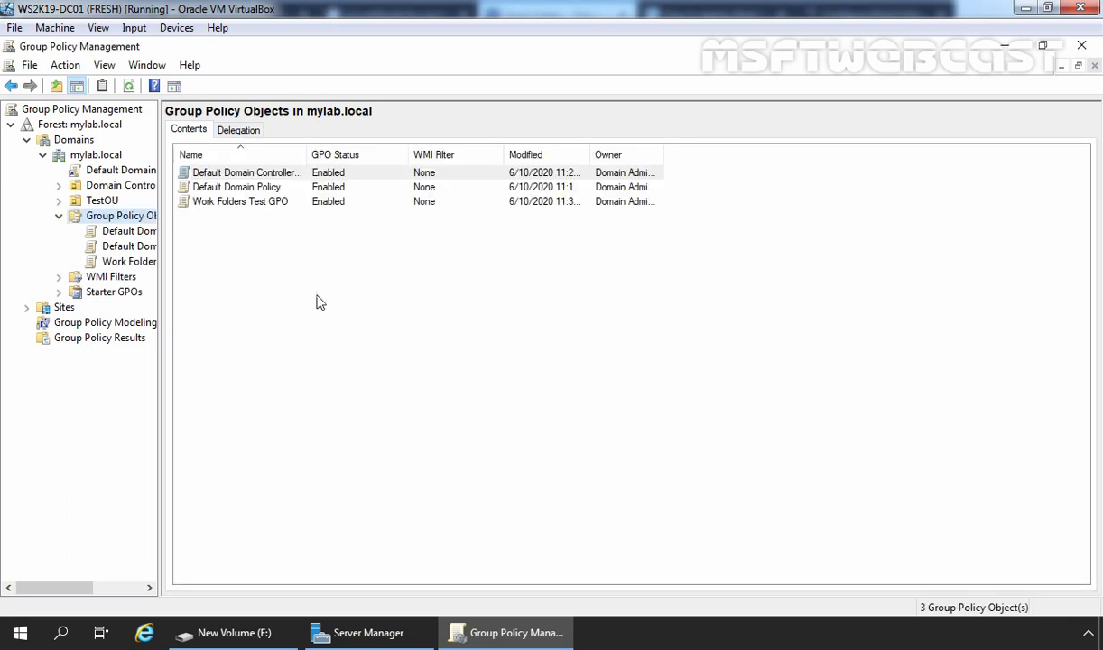
Step: Open Work Folders Test GPO for editing in a maximized Group Policy Management Editor
left_click(113, 261)
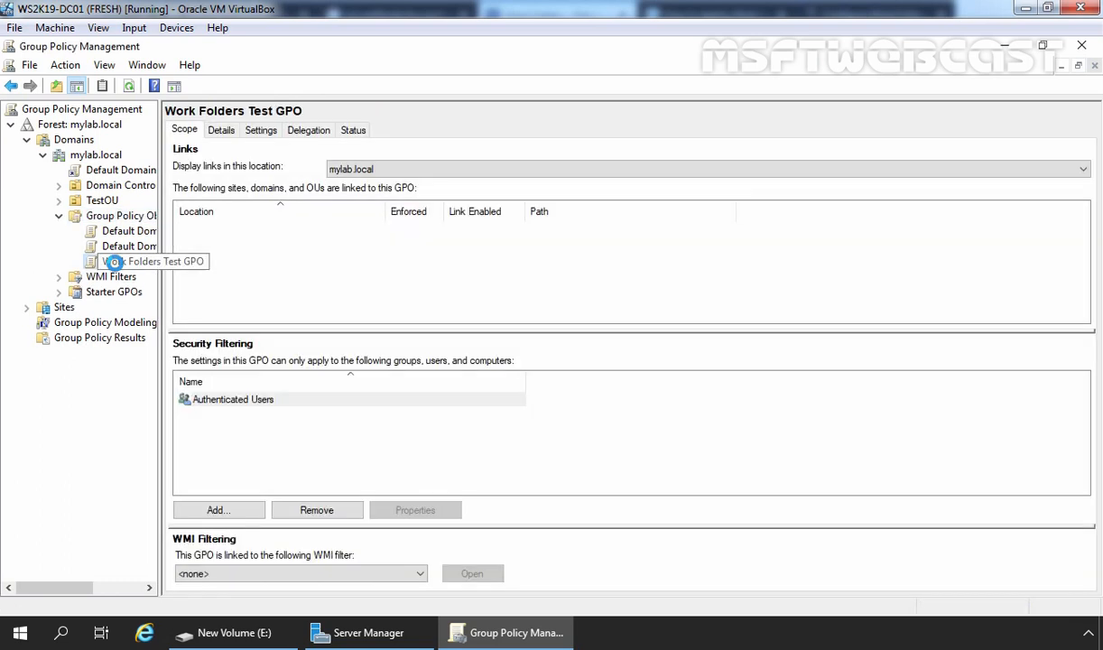
right_click(116, 264)
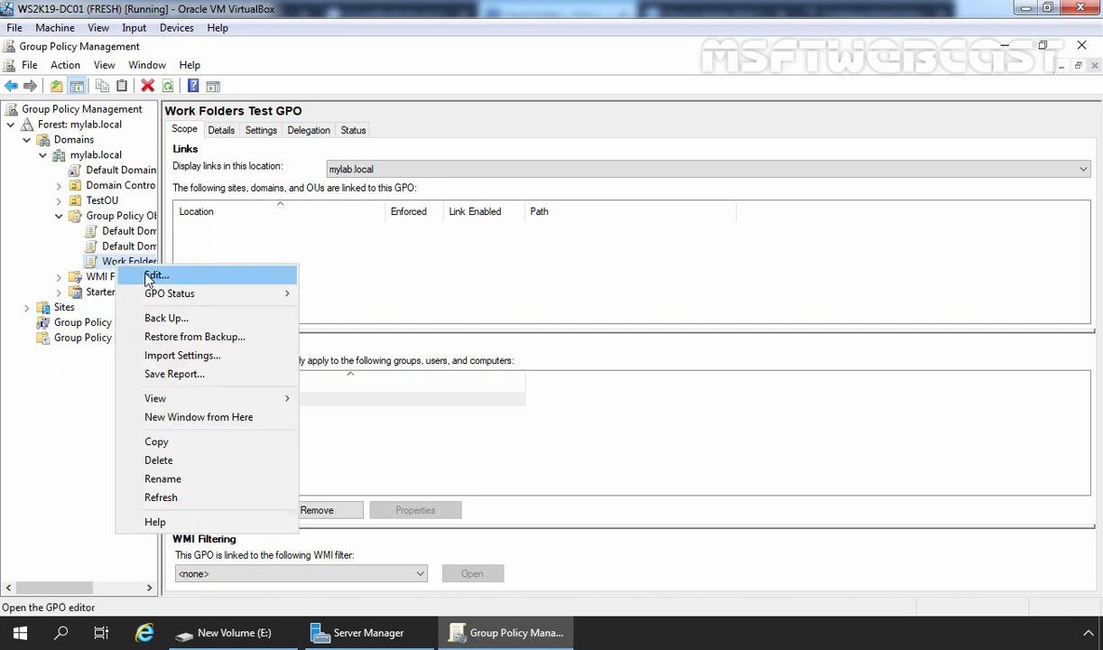
left_click(151, 276)
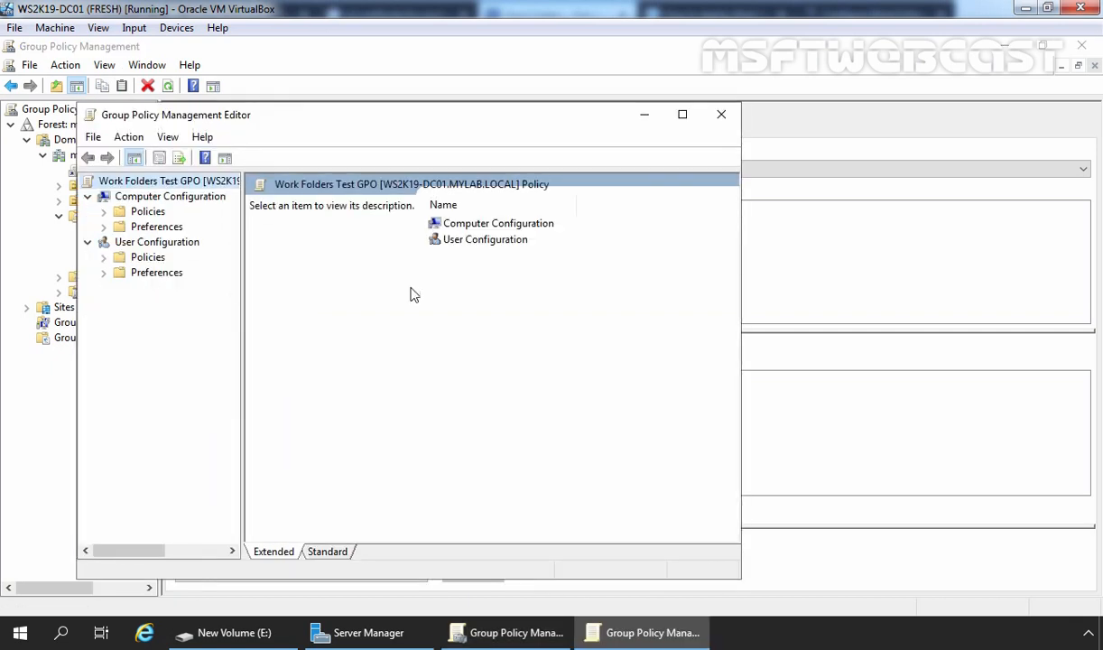
left_click(683, 116)
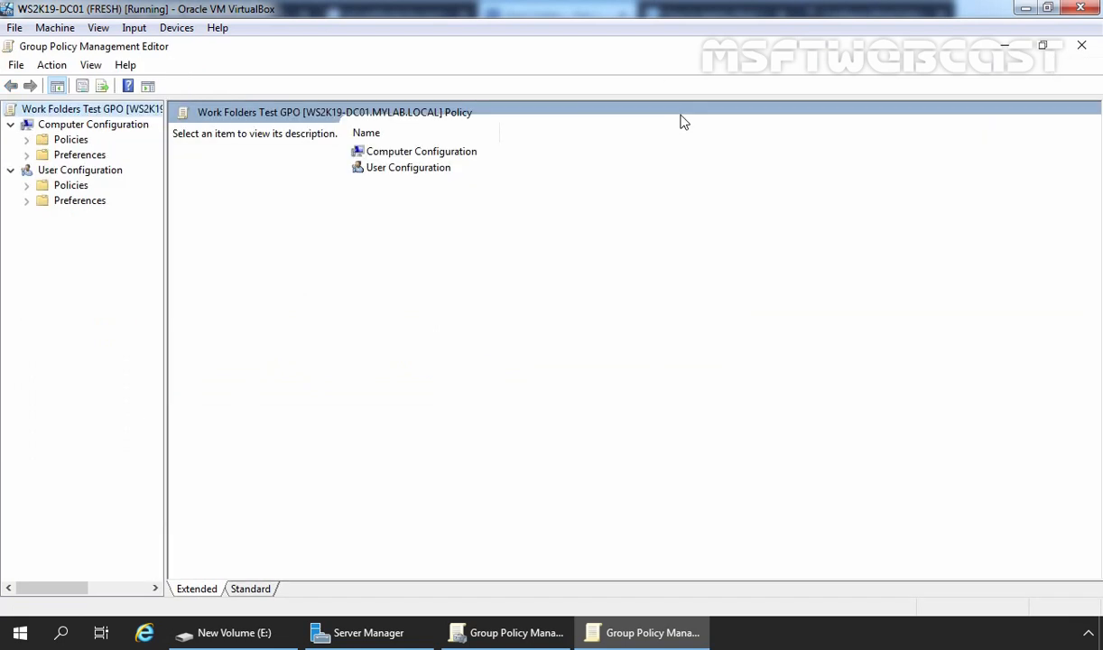
Step: Show the Work Folders policies in User Configuration under Policies, Administrative Templates, Windows Components, widening the tree pane
left_click(75, 170)
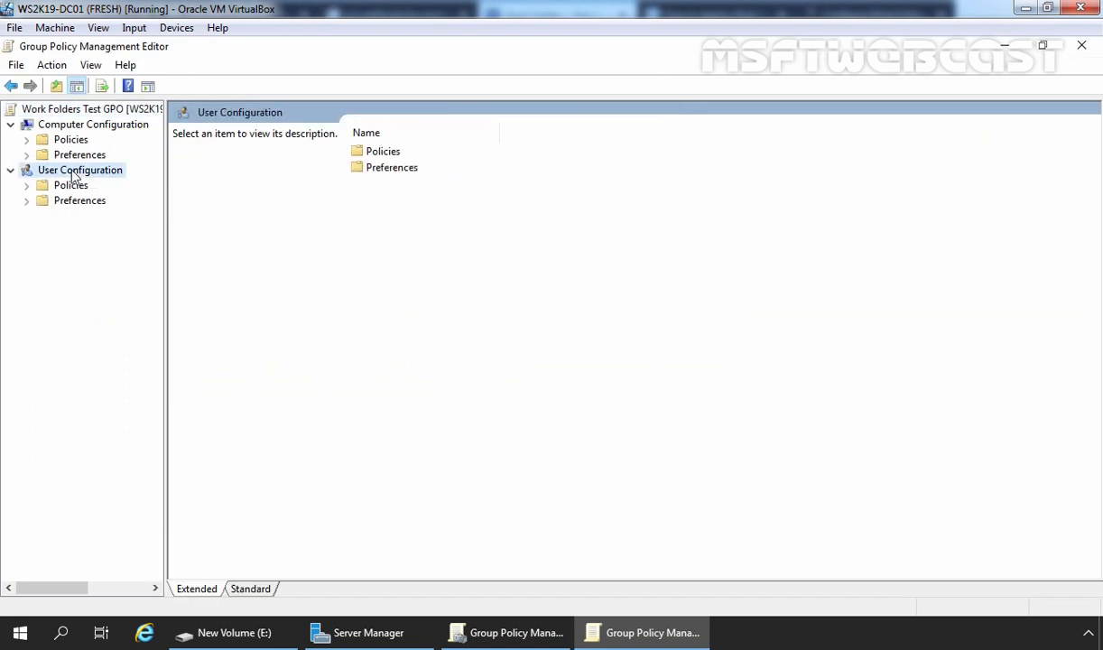
left_click(62, 186)
left_click(27, 186)
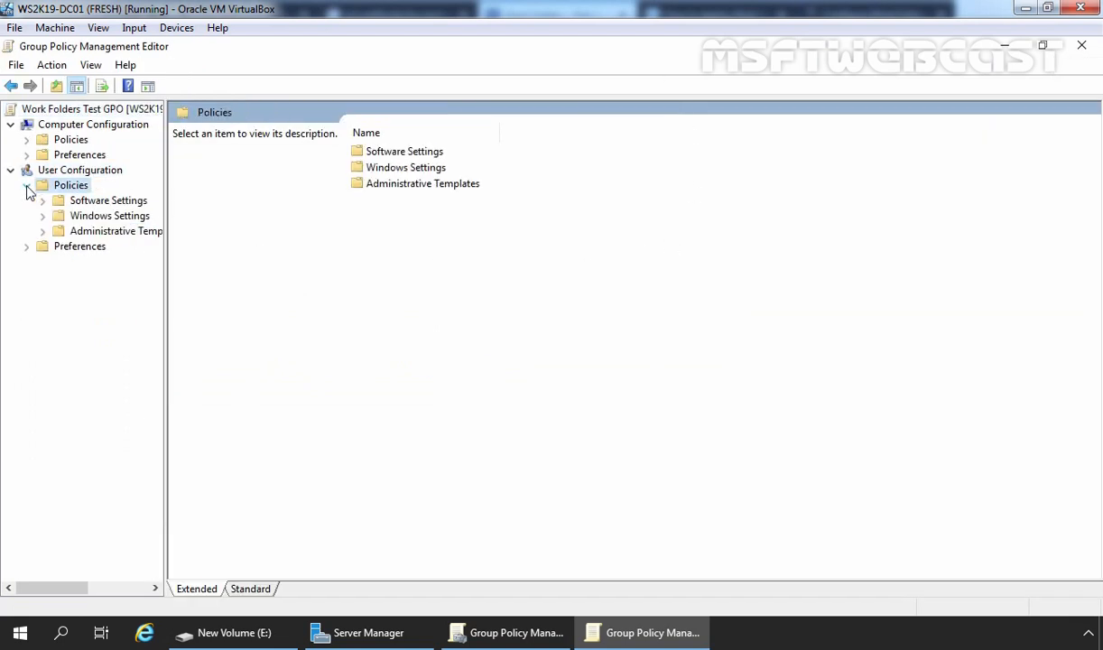
left_click(112, 236)
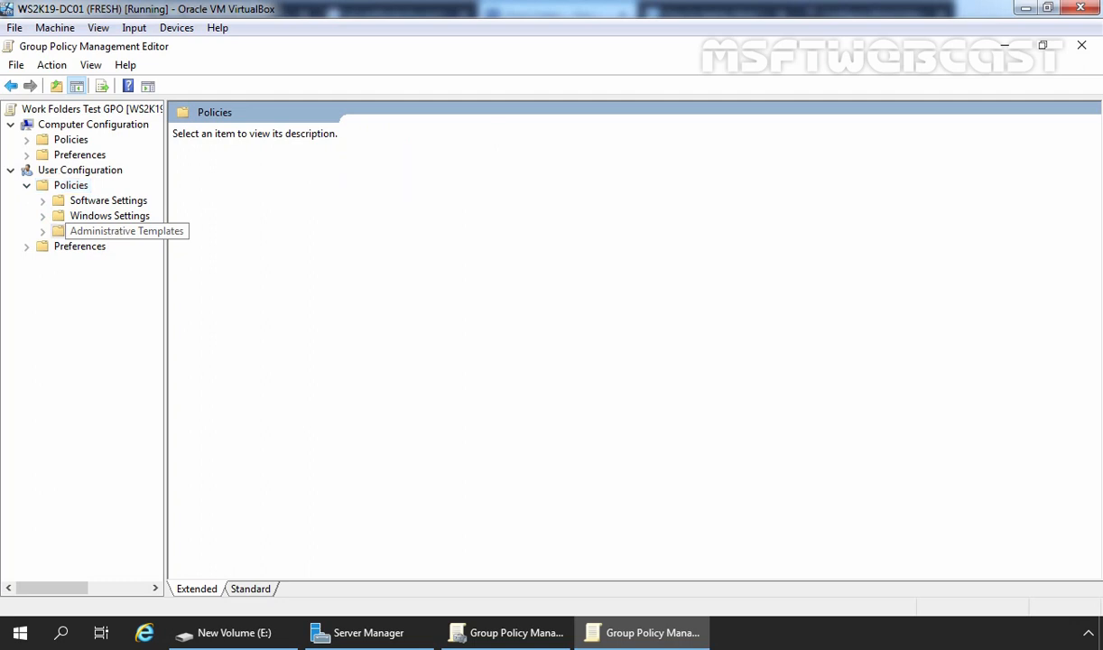
left_click(44, 233)
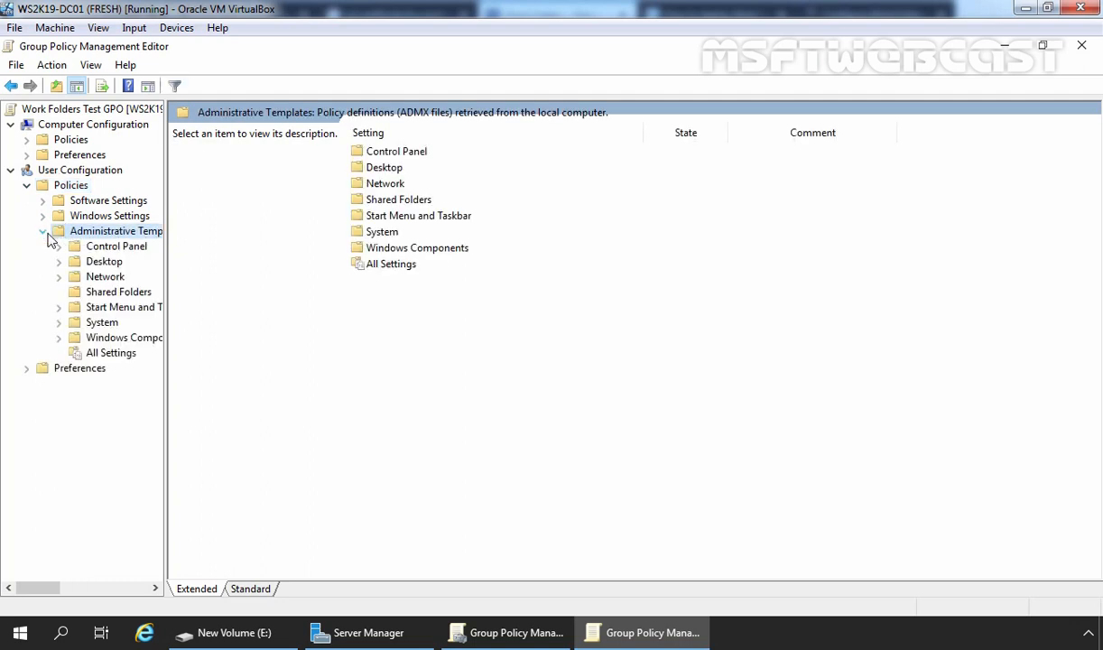
left_click(127, 340)
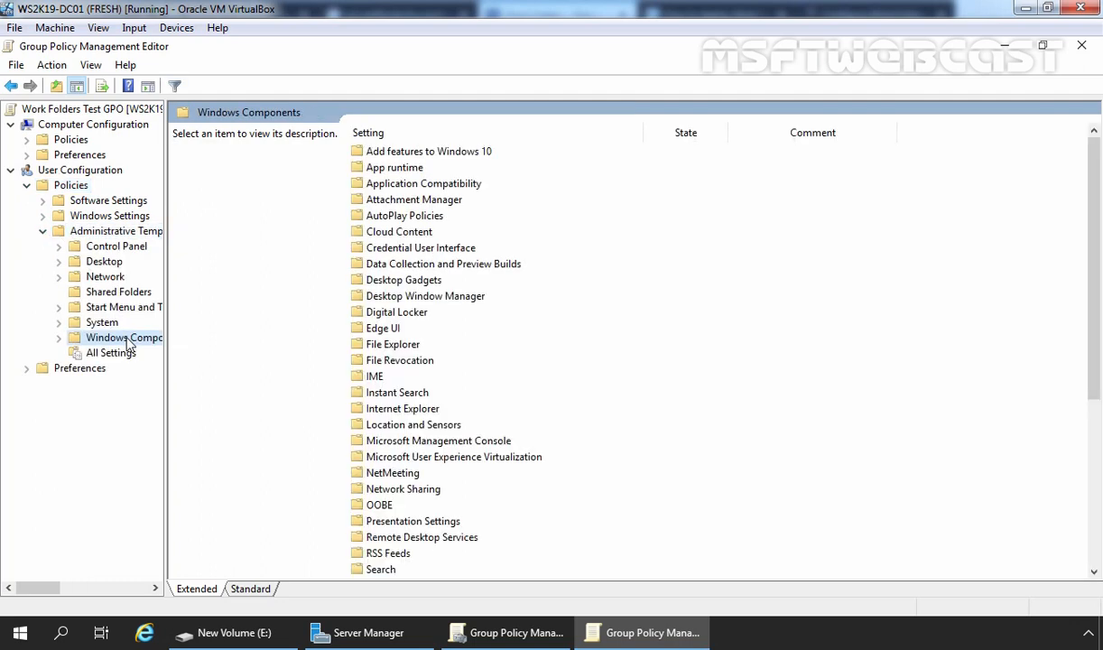
left_click_drag(167, 323, 339, 323)
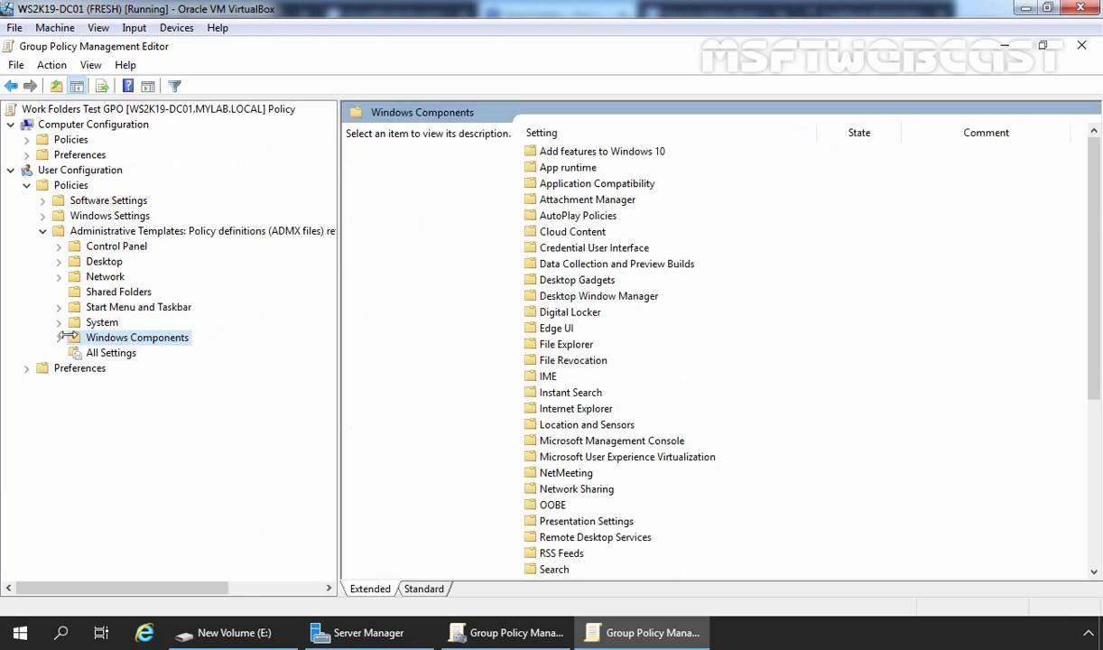
left_click(58, 338)
scroll(173, 361, "down", 1)
scroll(174, 361, "down", 4)
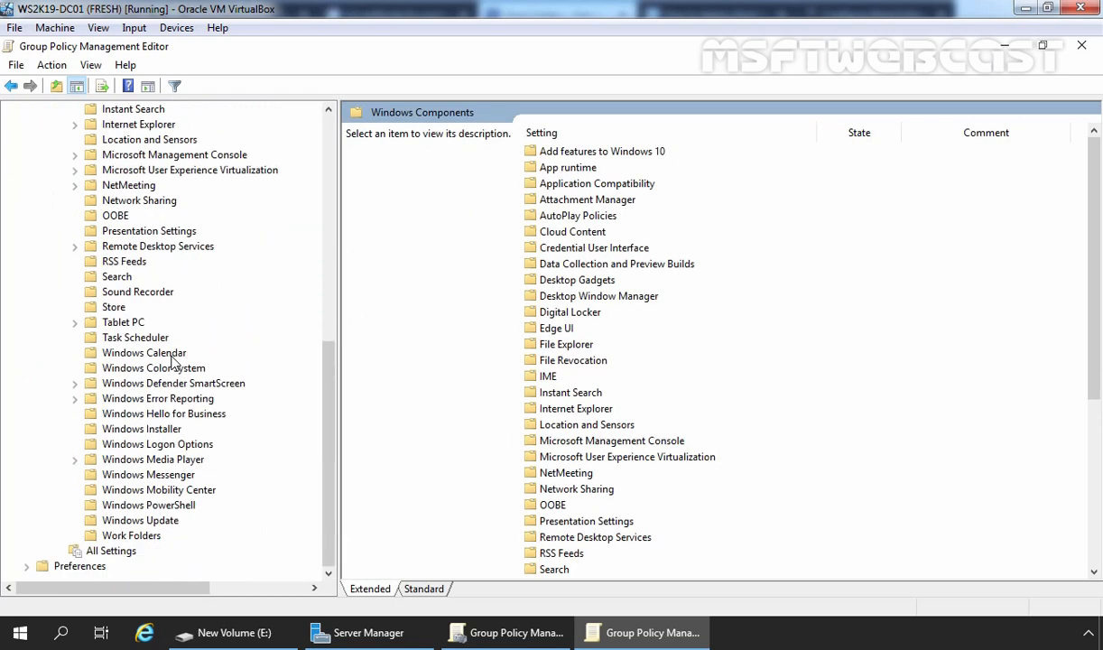
left_click(129, 535)
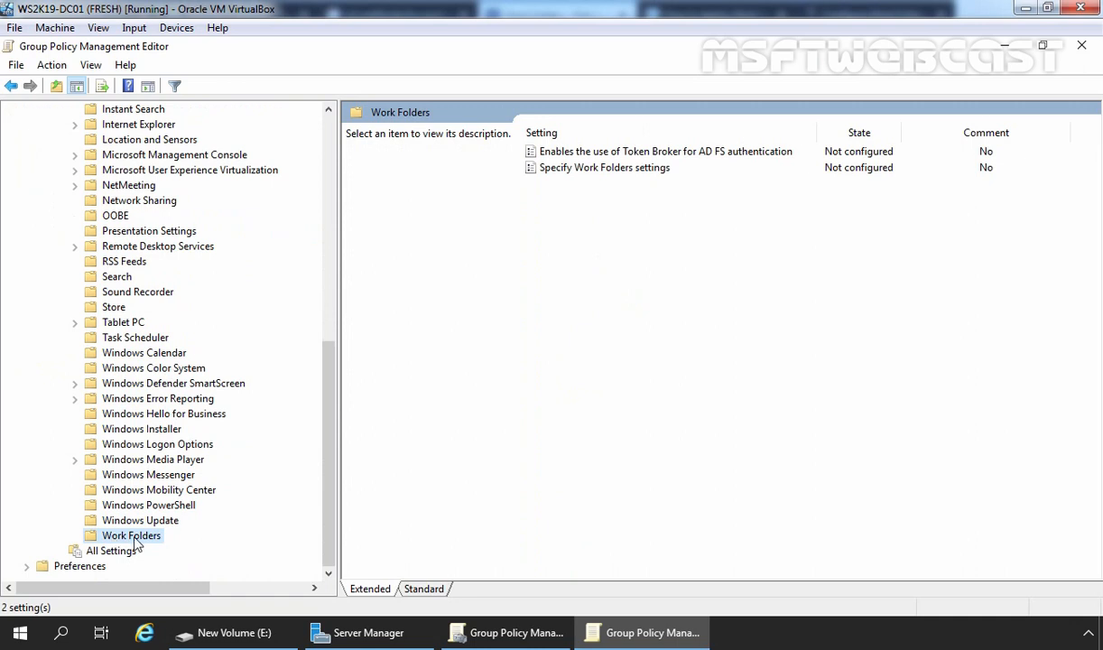
left_click(568, 170)
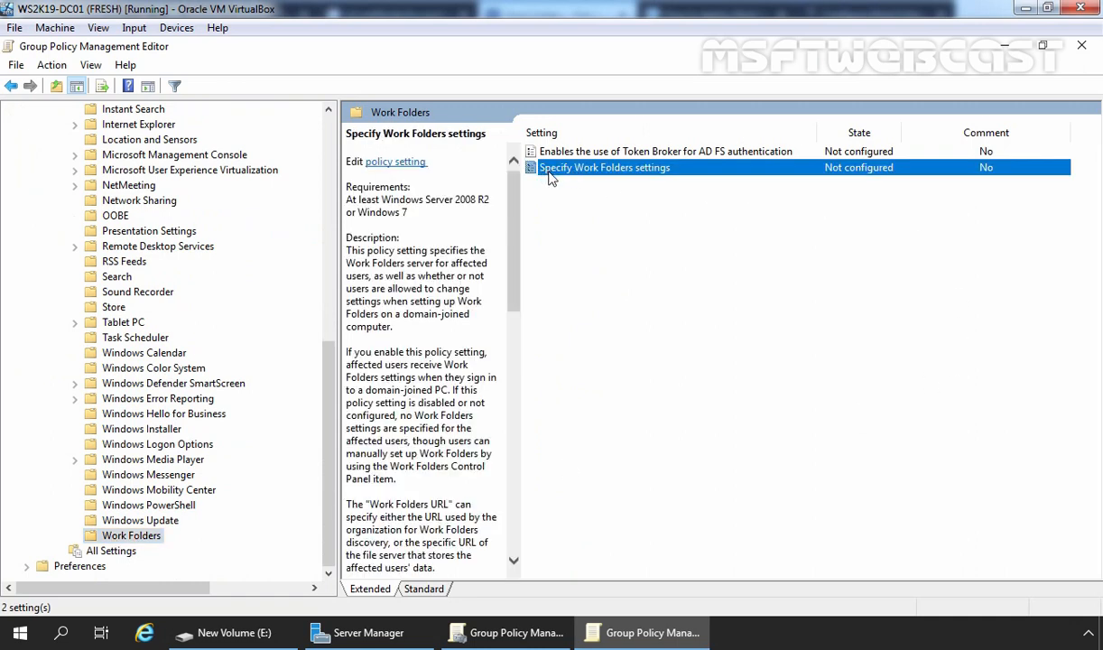
double_click(629, 171)
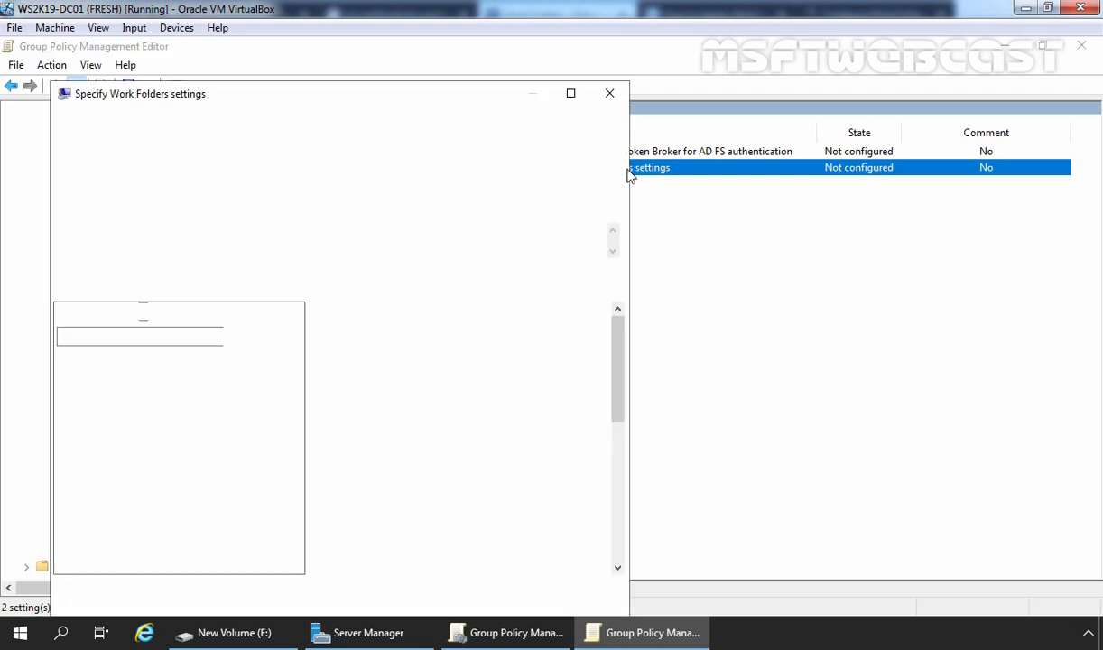
left_click(571, 91)
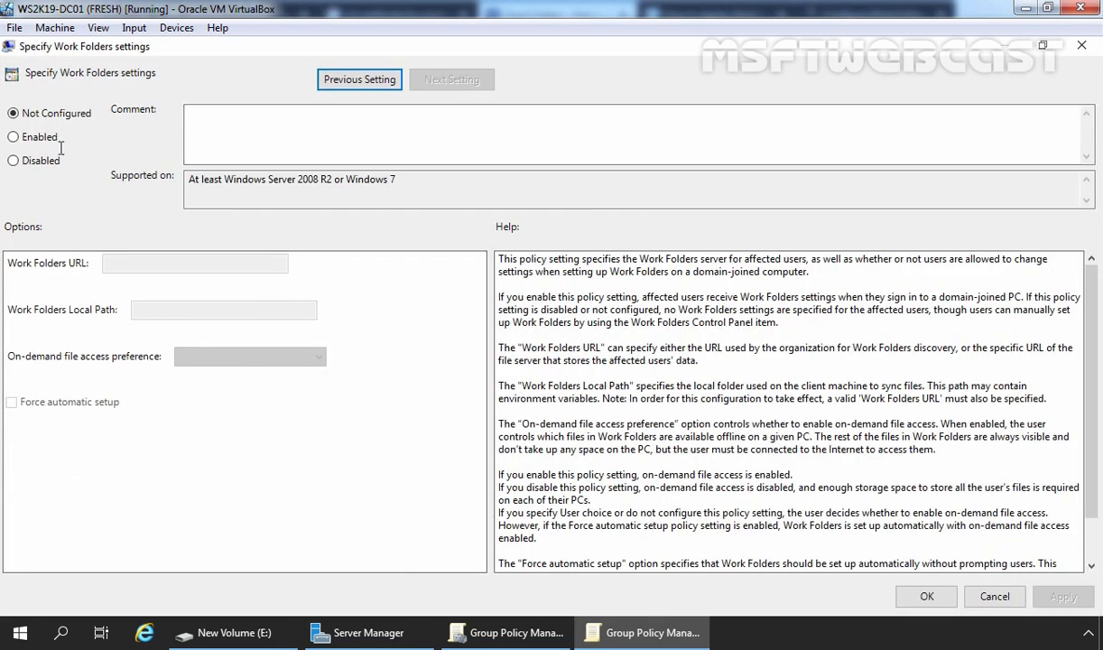
left_click(13, 138)
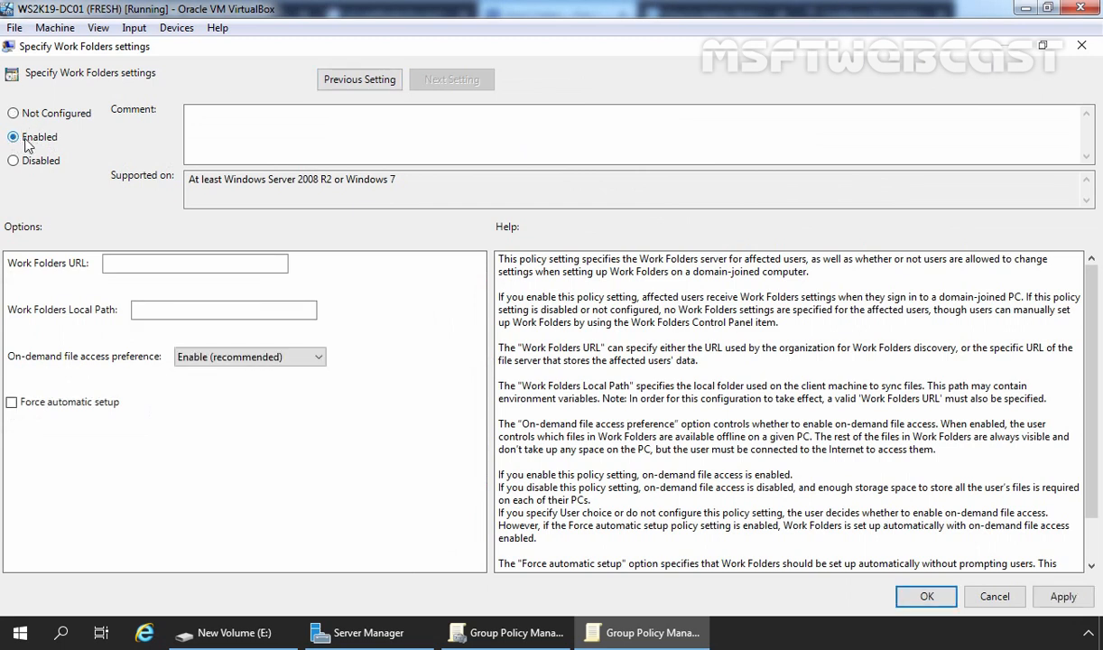
left_click(148, 260)
type("https://ws2k19-dc01.mylab.local")
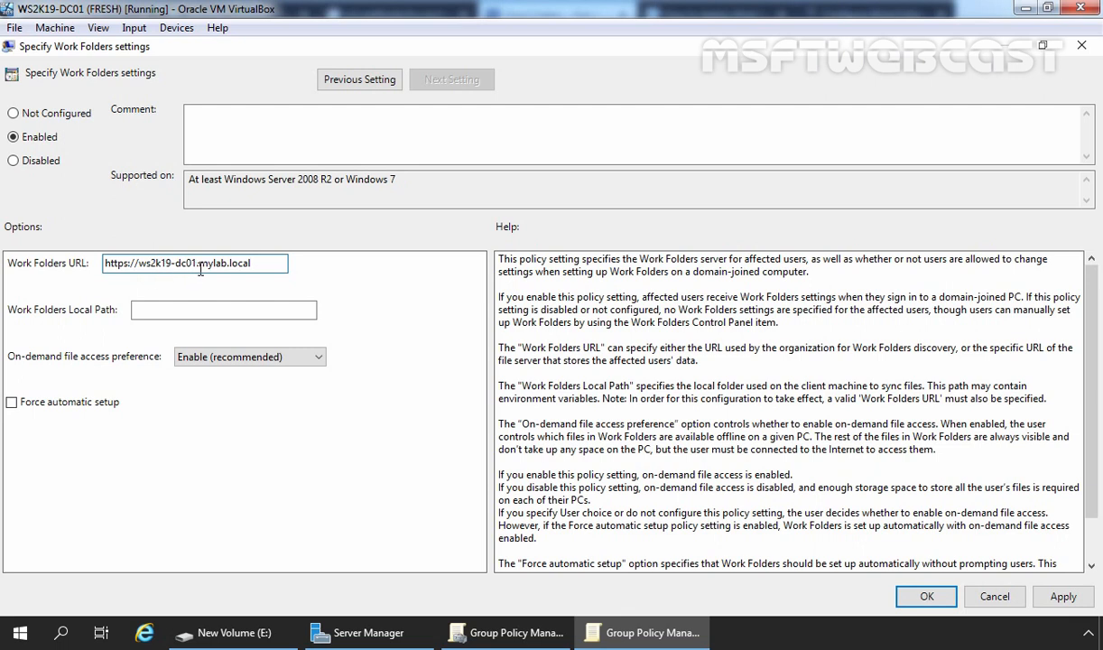
Step: Turn on Force automatic setup in the Specify Work Folders settings policy, then apply and close it
left_click(12, 404)
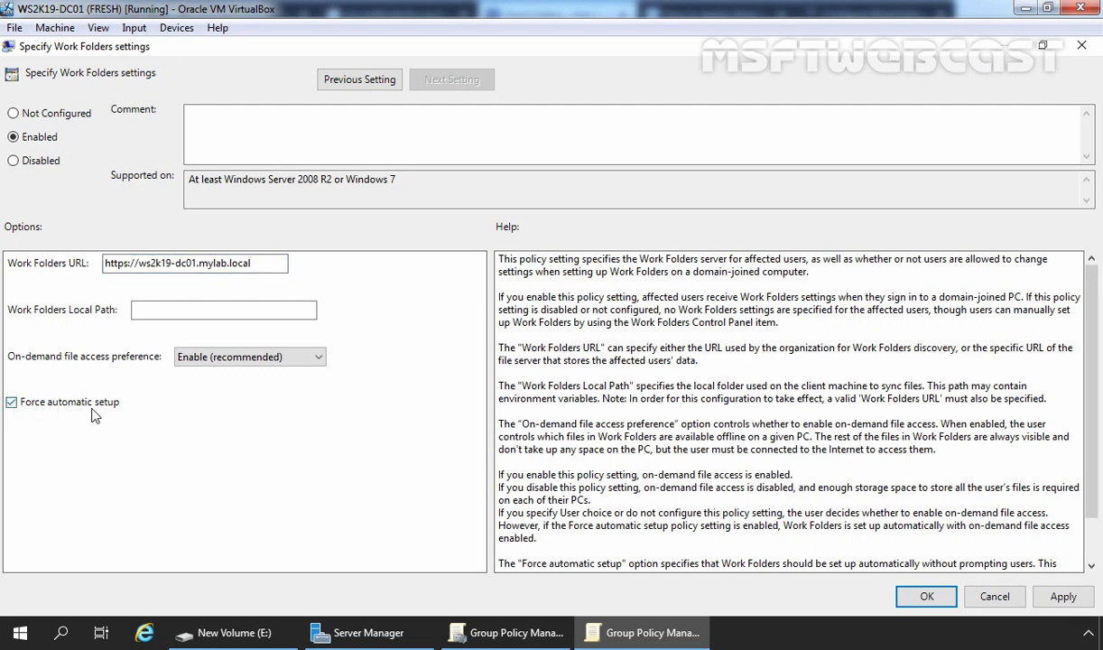
left_click(1058, 596)
left_click(927, 595)
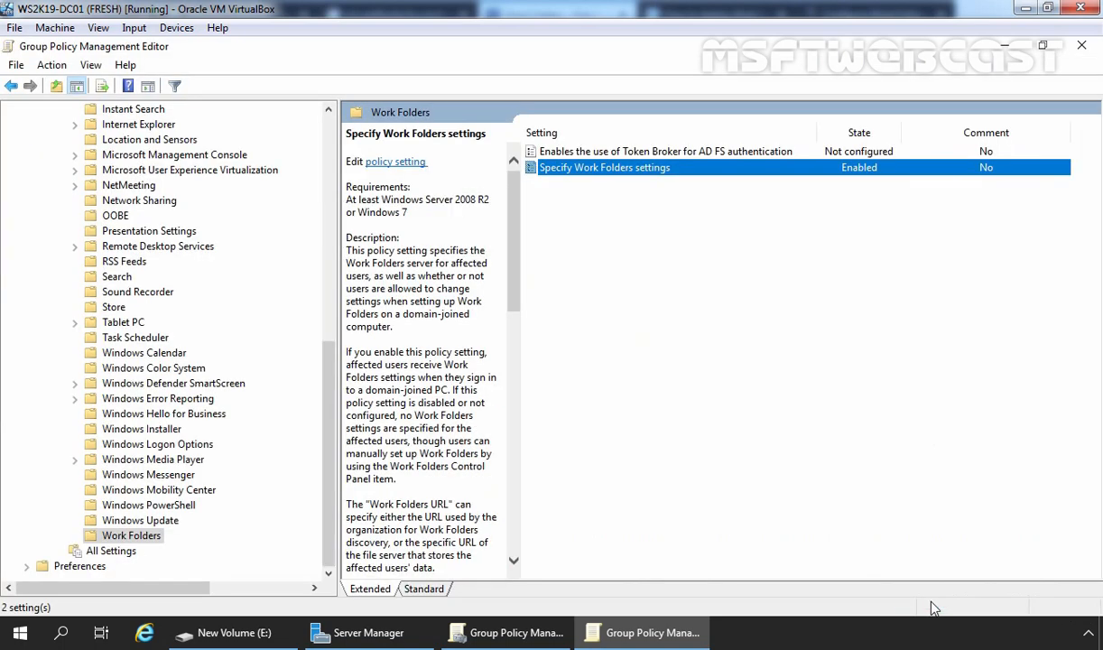
Step: Collapse the User Configuration branch back to the root of the Work Folders Test GPO tree
left_click(136, 538)
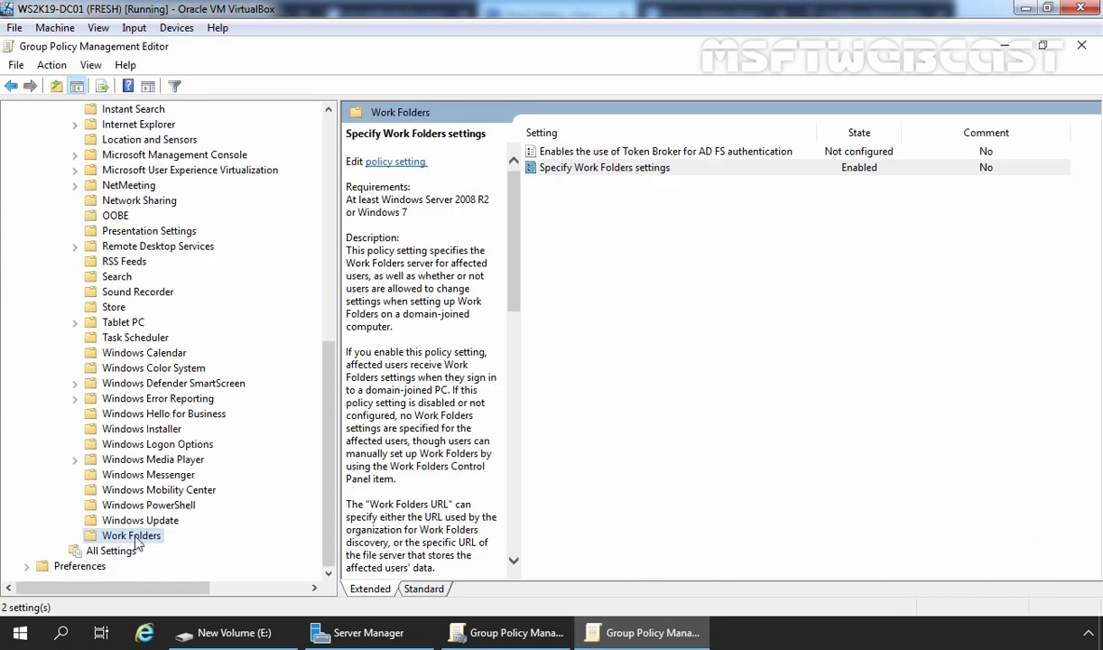
key("Left")
key("Left")
key("Left")
key("Left")
key("Left")
key("Left")
key("Left")
key("Left")
key("Left")
key("Left")
key("Right")
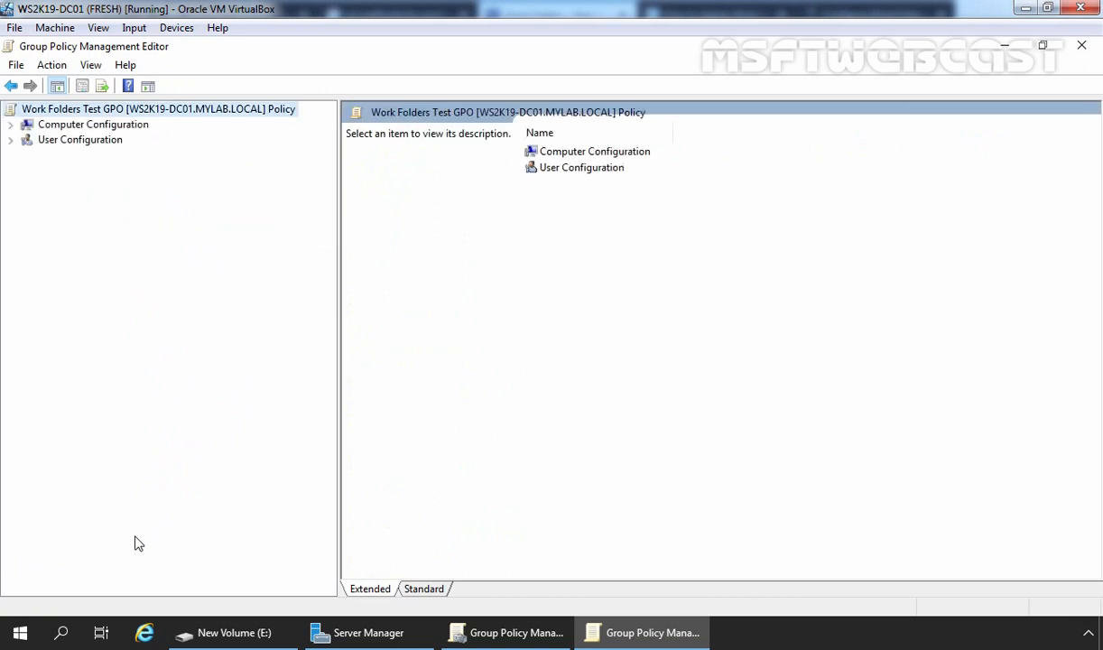
Step: Expand Computer Configuration, Policies and Administrative Templates, and select Windows Components
key("Down")
key("Right")
key("Down")
key("Down")
key("Up")
key("Right")
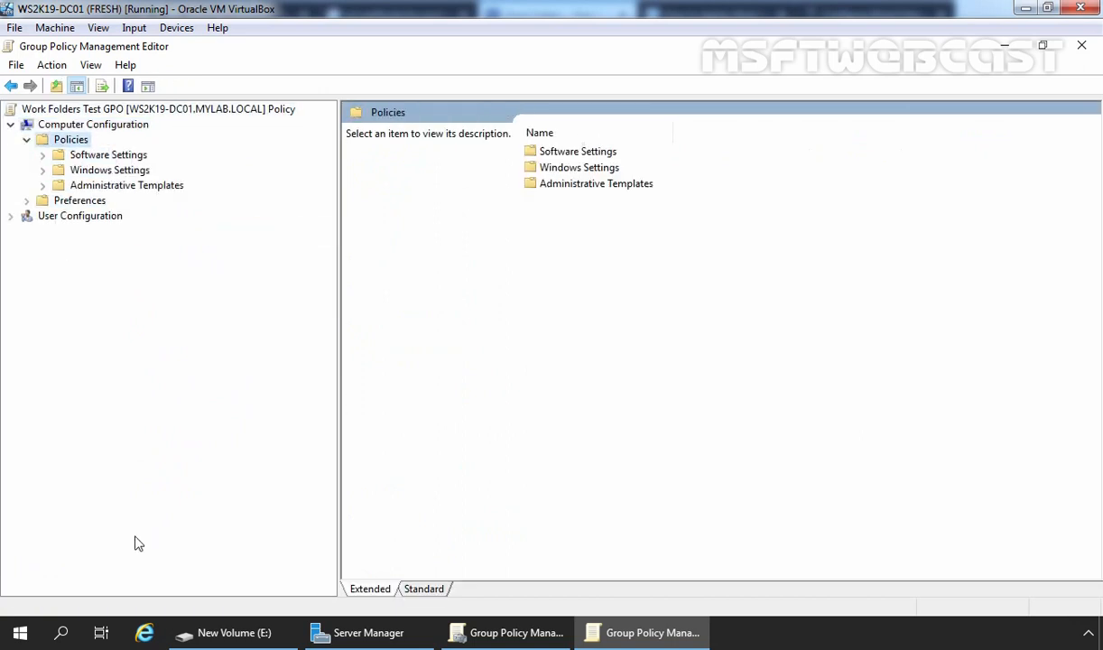
key("Down")
key("Down")
key("Down")
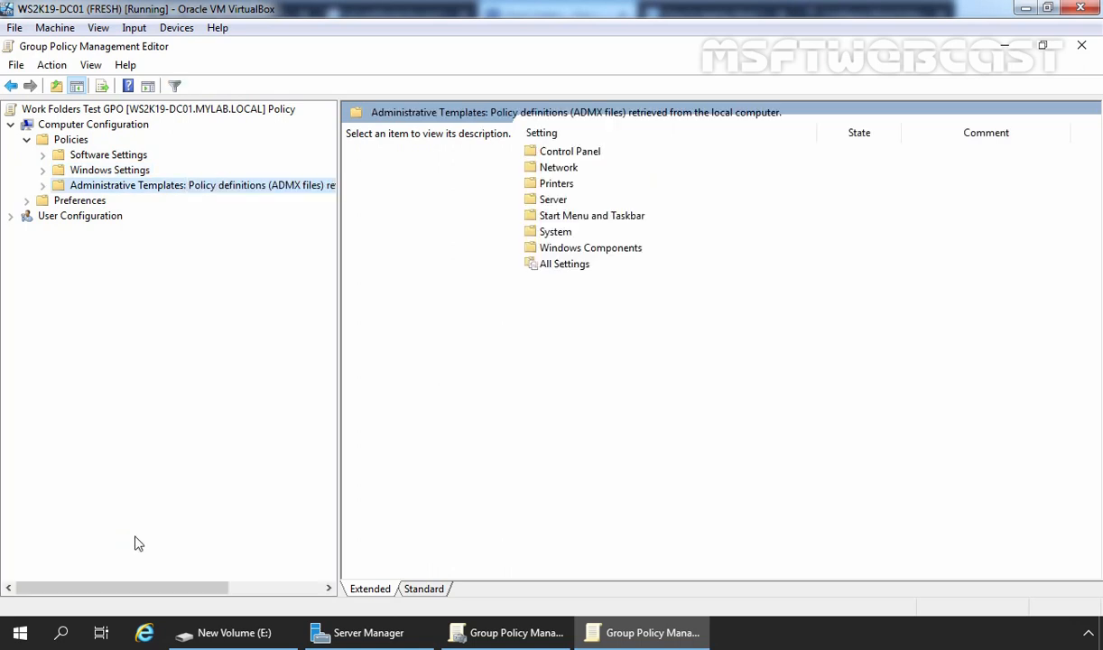
key("Right")
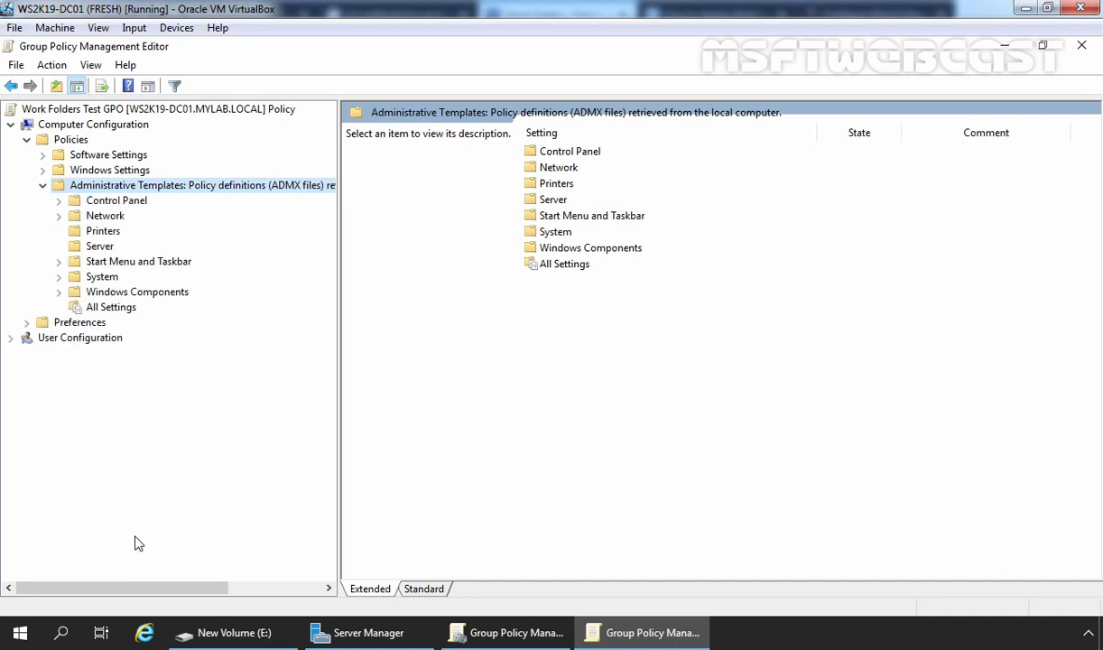
key("Down")
key("Down")
key("Down")
key("Down")
key("Down")
key("Down")
key("Down")
key("Down")
key("Up")
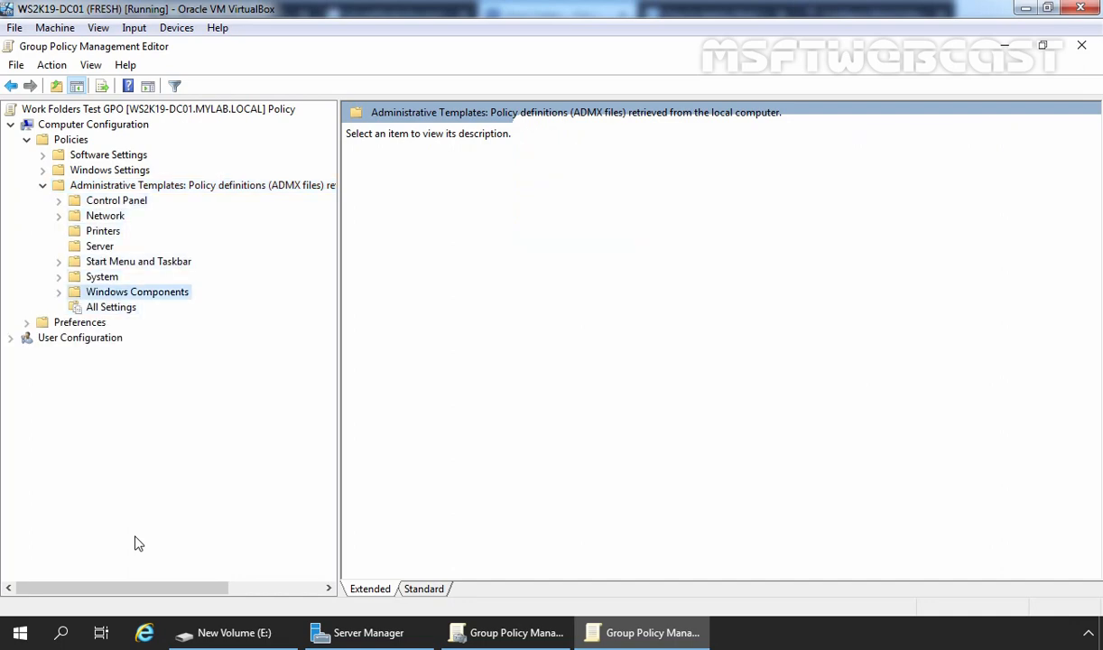
Step: Look at the computer-side Work Folders policies under Windows Components, then close the Group Policy Management Editor
key("Right")
key("Down")
key("Down")
key("Down")
key("Down")
key("Down")
key("Down")
key("Down")
key("Down")
key("Down")
key("Down")
key("Down")
key("Down")
key("Down")
key("Down")
key("Down")
key("Down")
key("Down")
key("Down")
key("Down")
key("Down")
key("Down")
key("Down")
key("Down")
key("Down")
key("Down")
key("Down")
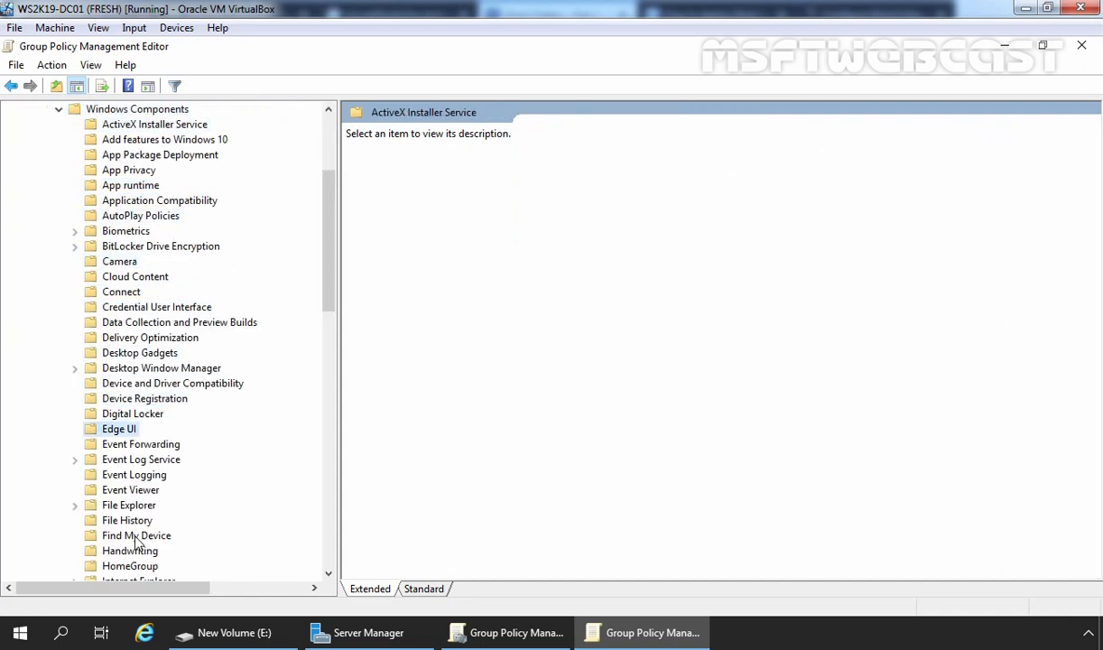
key("Down")
key("Down")
key("Down")
key("Down")
key("Down")
key("Down")
key("Down")
key("Down")
key("Down")
key("Down")
key("Down")
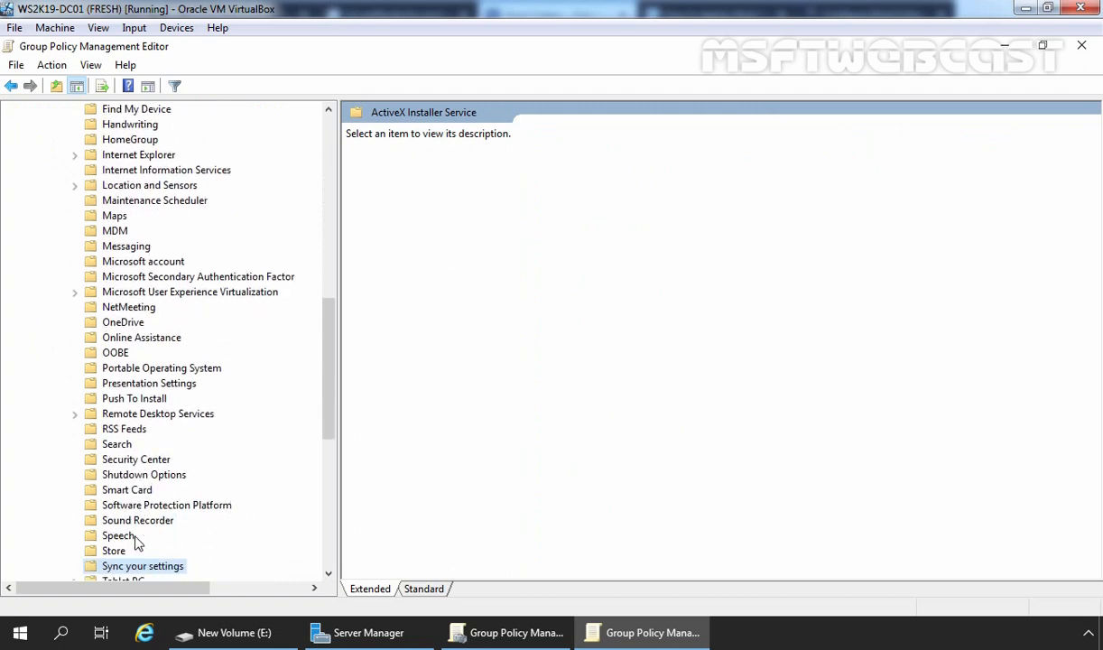
key("Down")
key("Down")
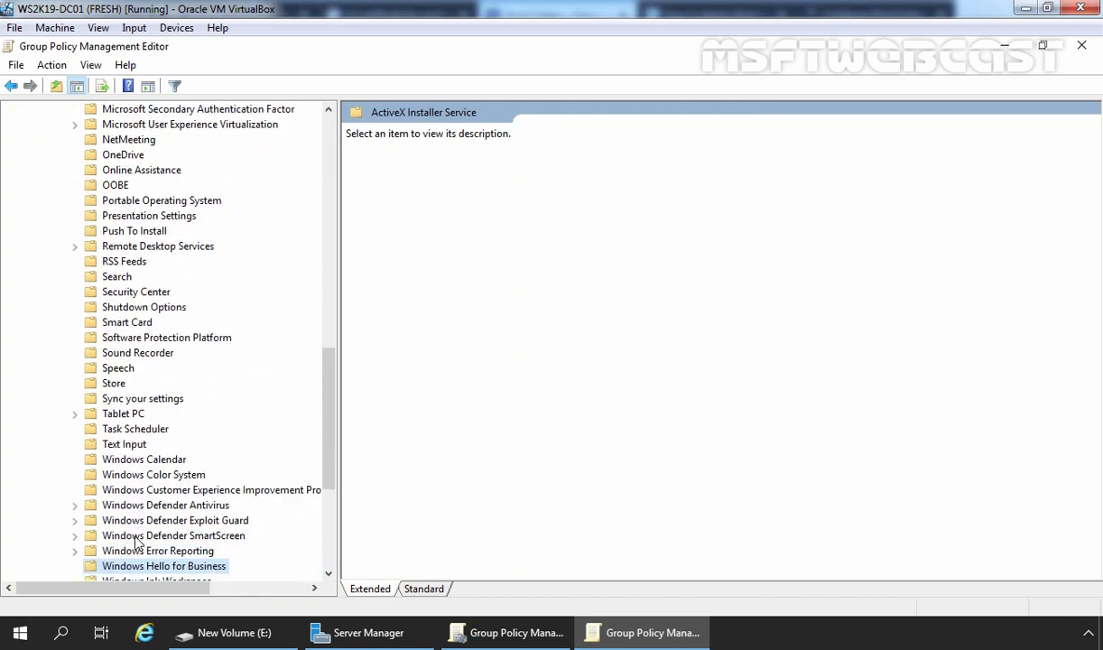
scroll(137, 539, "down", 6)
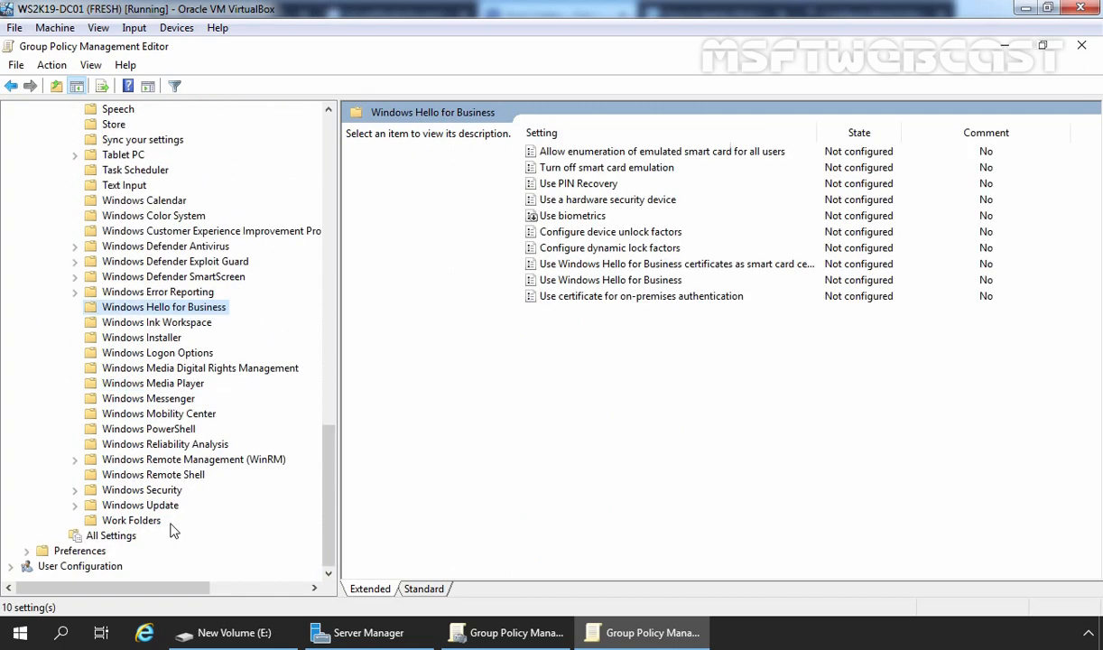
left_click(122, 520)
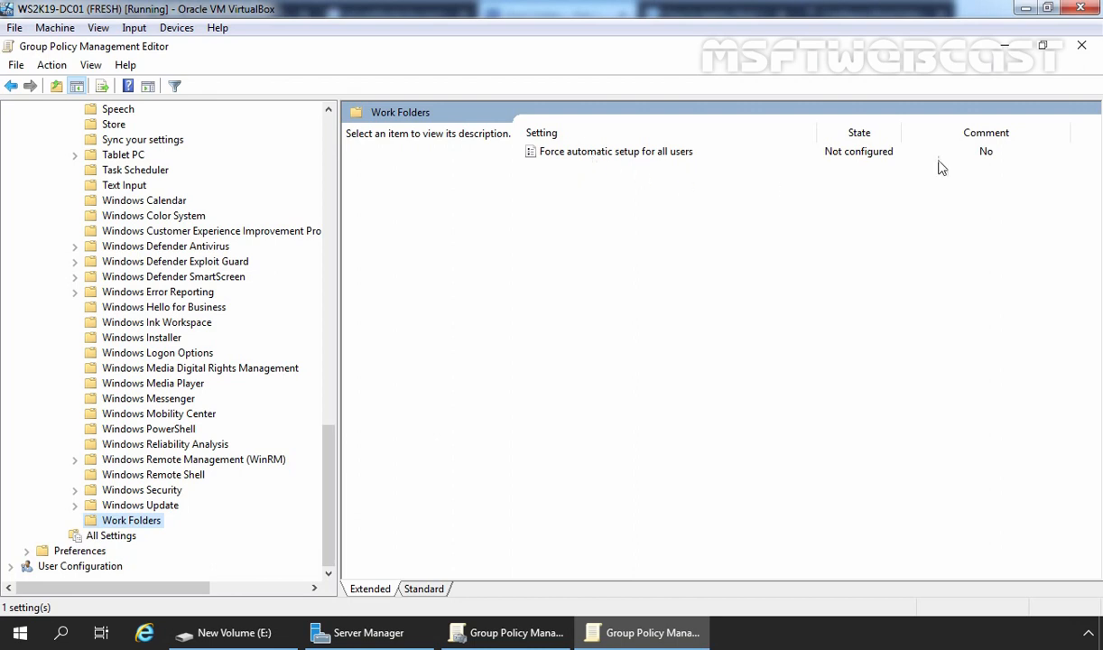
left_click(1084, 50)
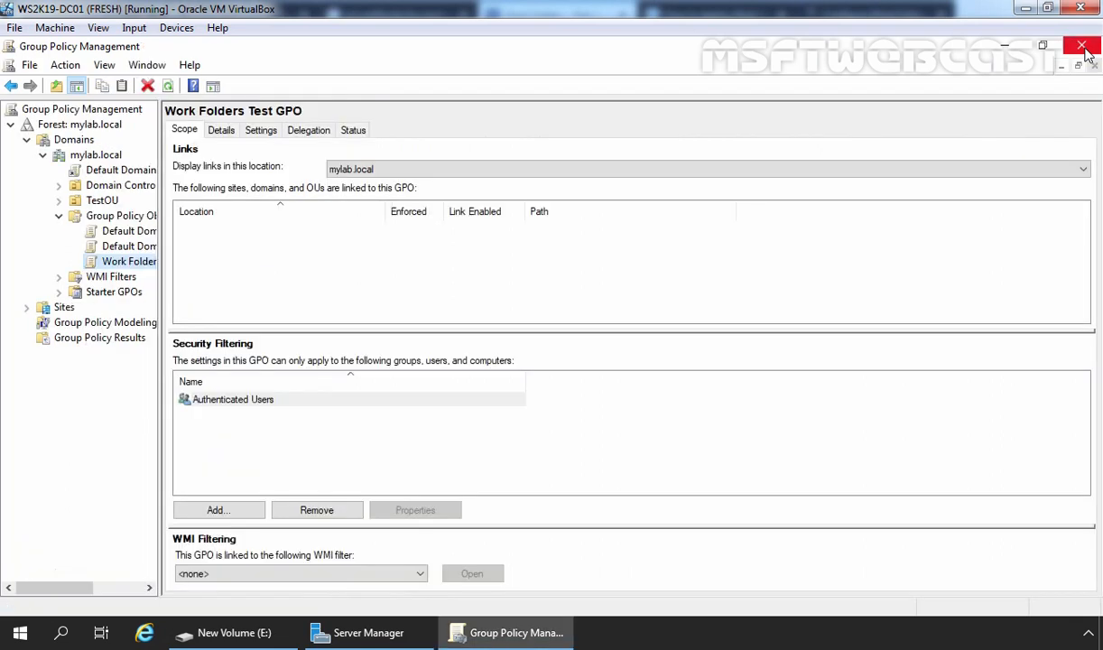
Step: Link the existing Work Folders Test GPO to TestOU in mylab.local and widen the console tree pane
left_click(103, 201)
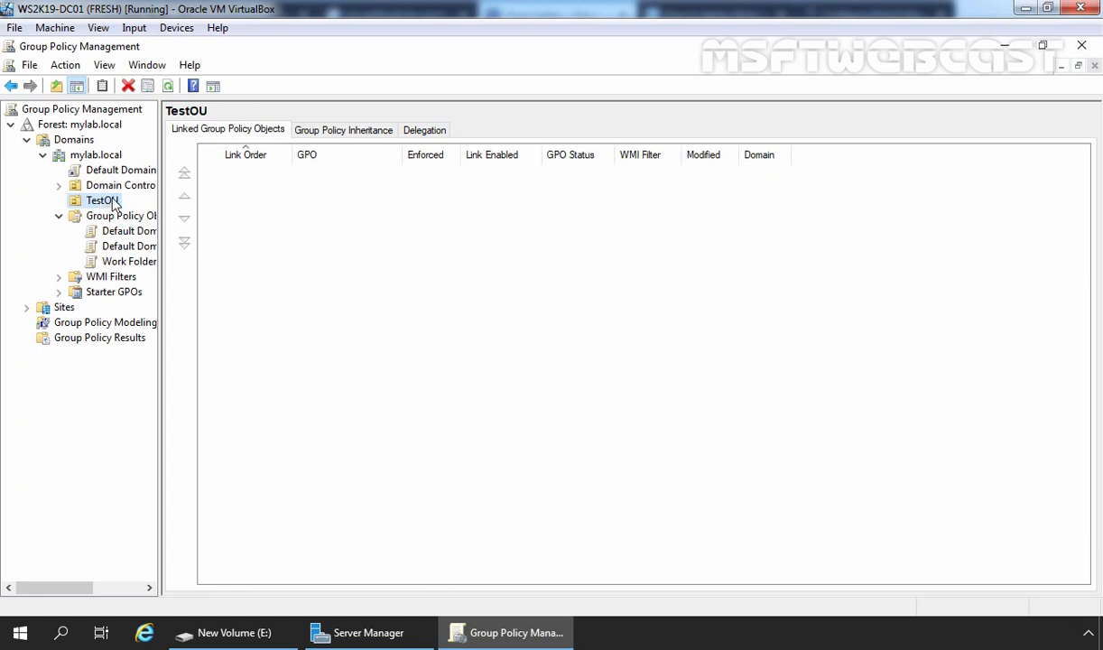
right_click(113, 199)
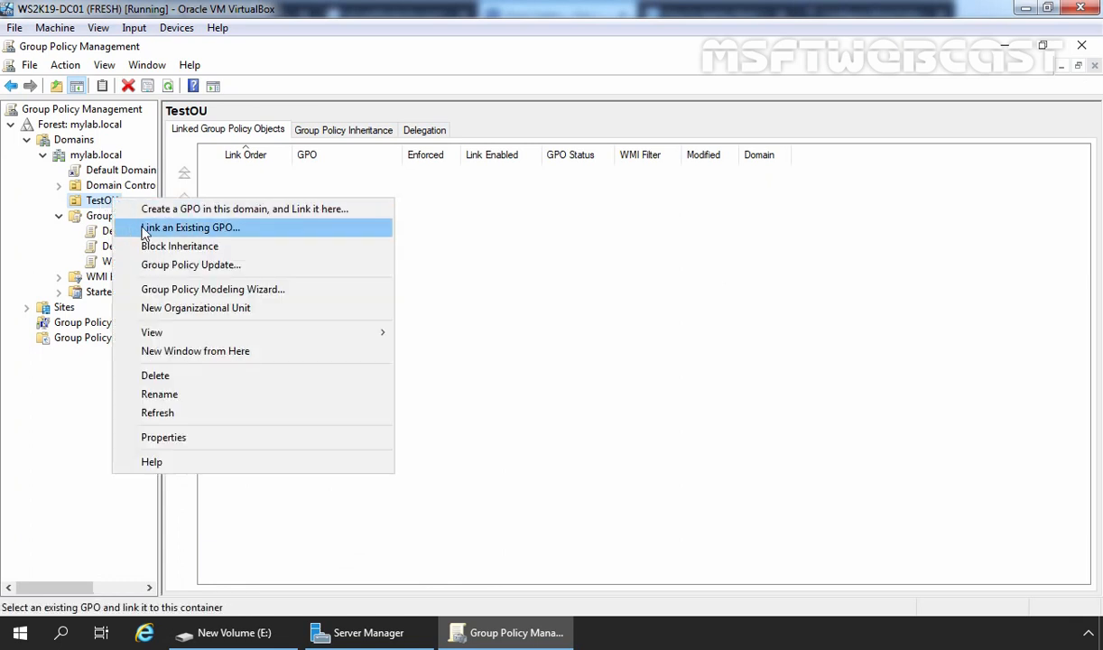
left_click(208, 226)
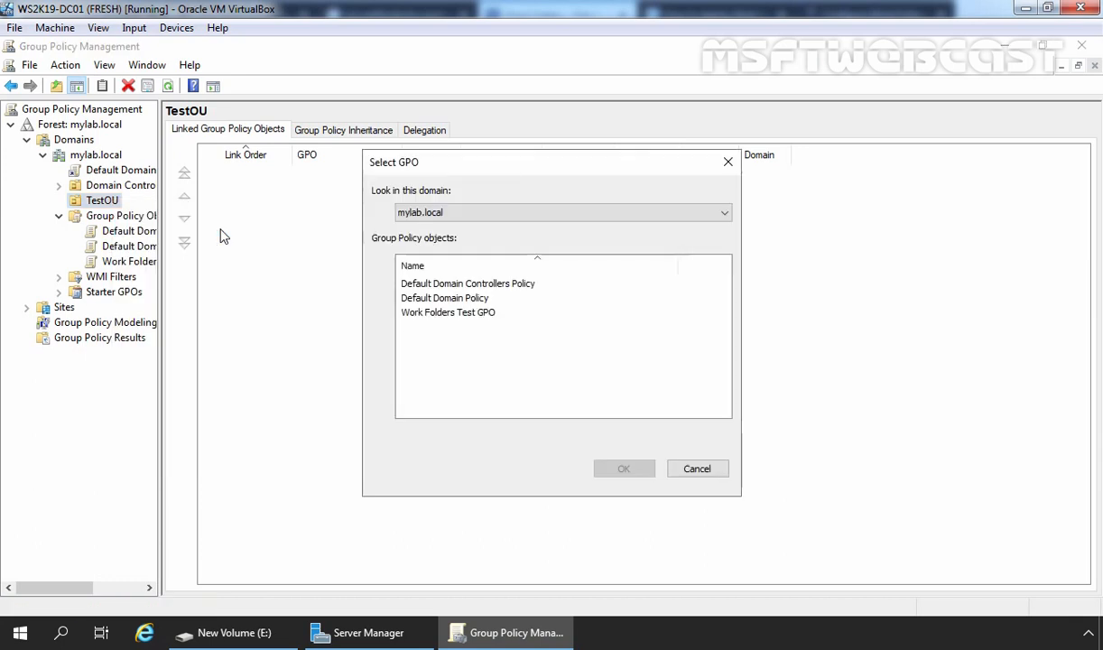
left_click(426, 316)
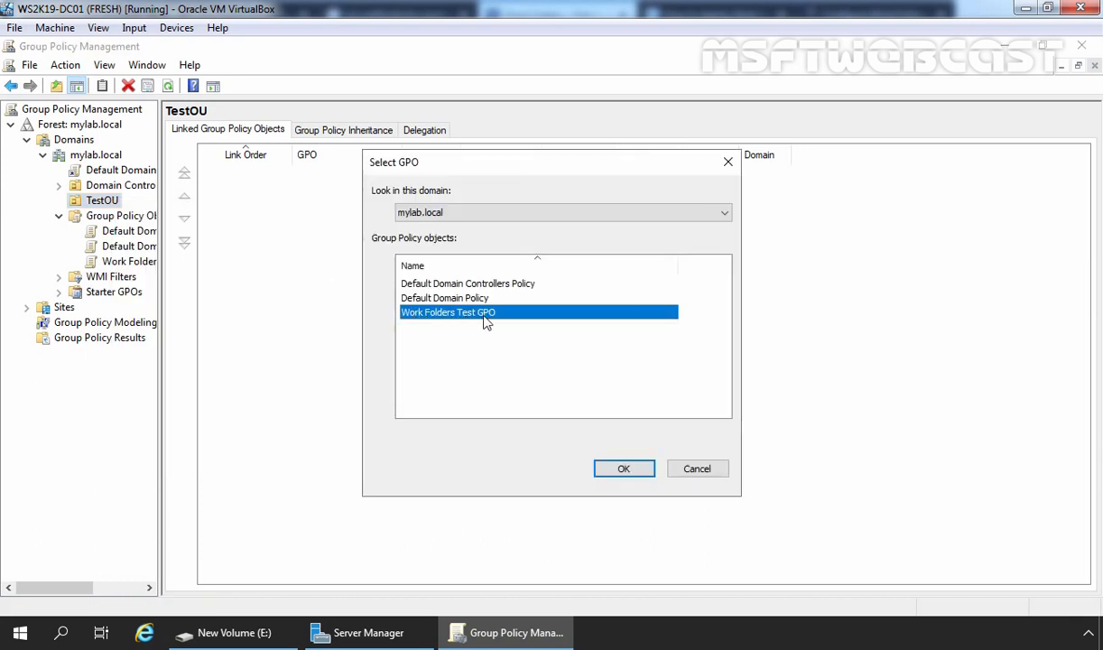
left_click(623, 468)
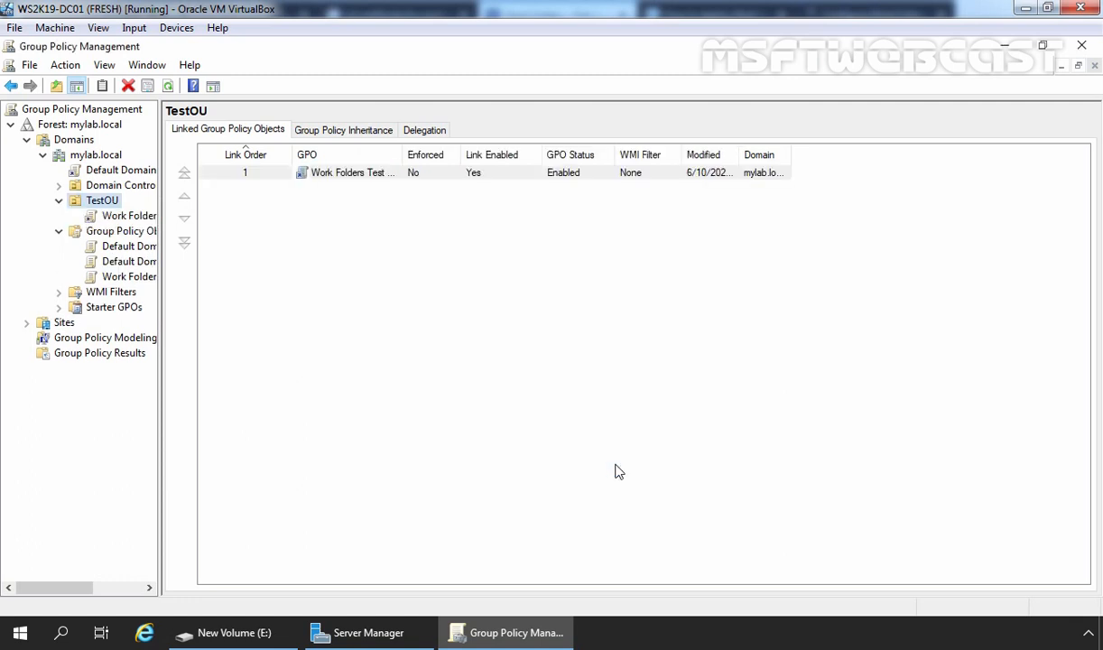
left_click_drag(161, 217, 309, 213)
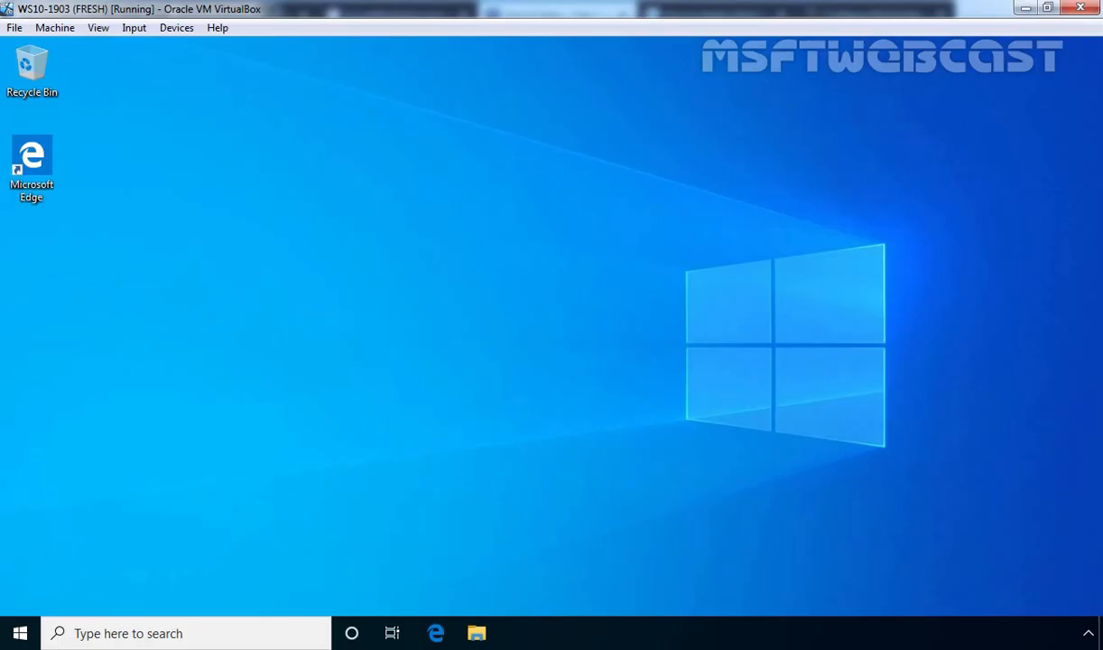
Step: On the WS10-1903 client, check which user account is signed in using the expanded Start menu, then close it
left_click(20, 633)
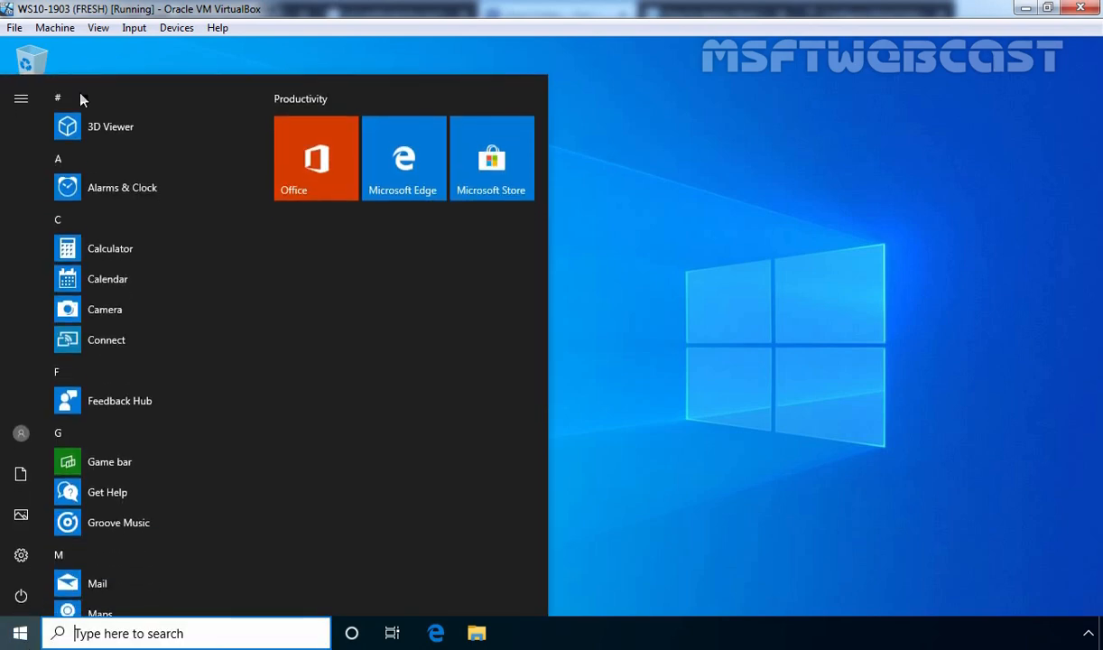
left_click(21, 100)
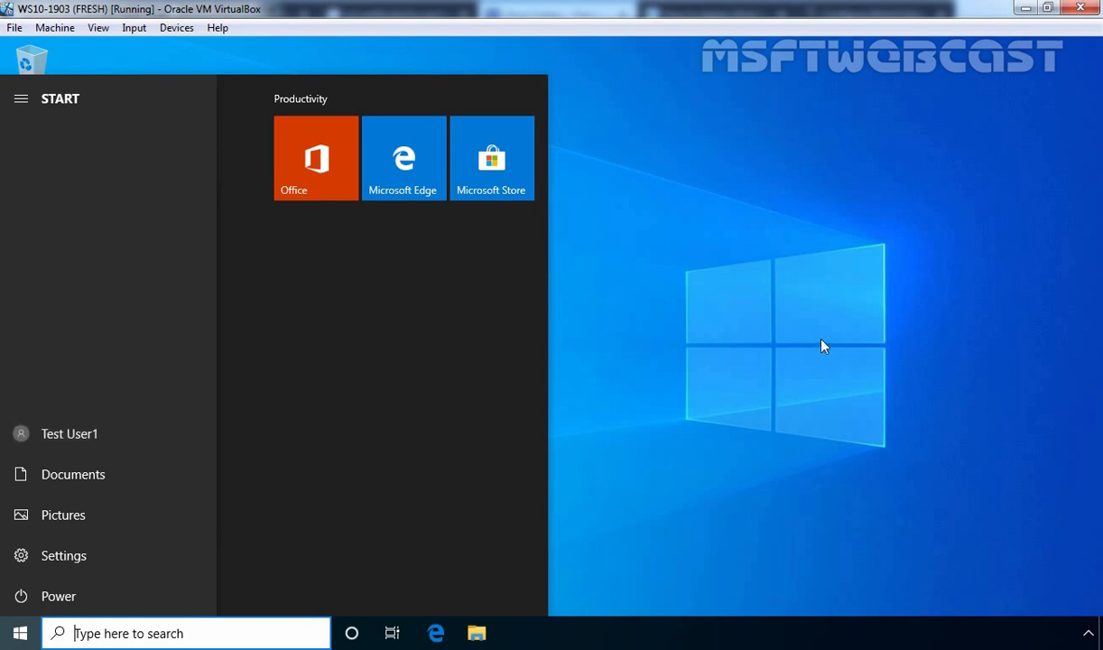
left_click(743, 332)
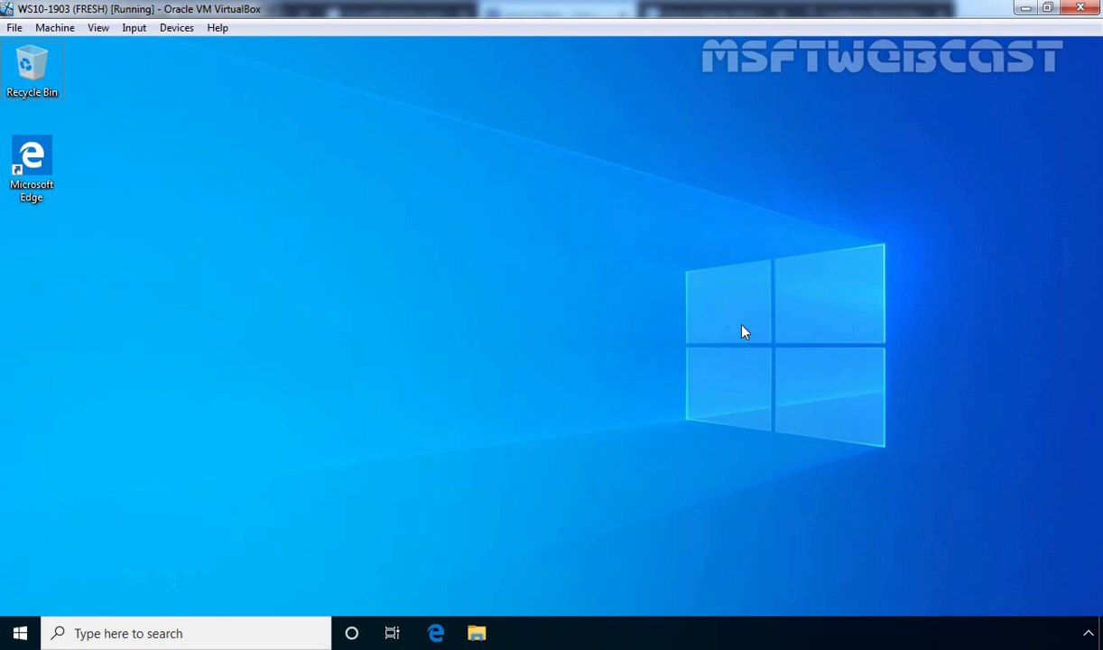
Step: Open a Command Prompt on the client and run gpupdate /force
key("super+r")
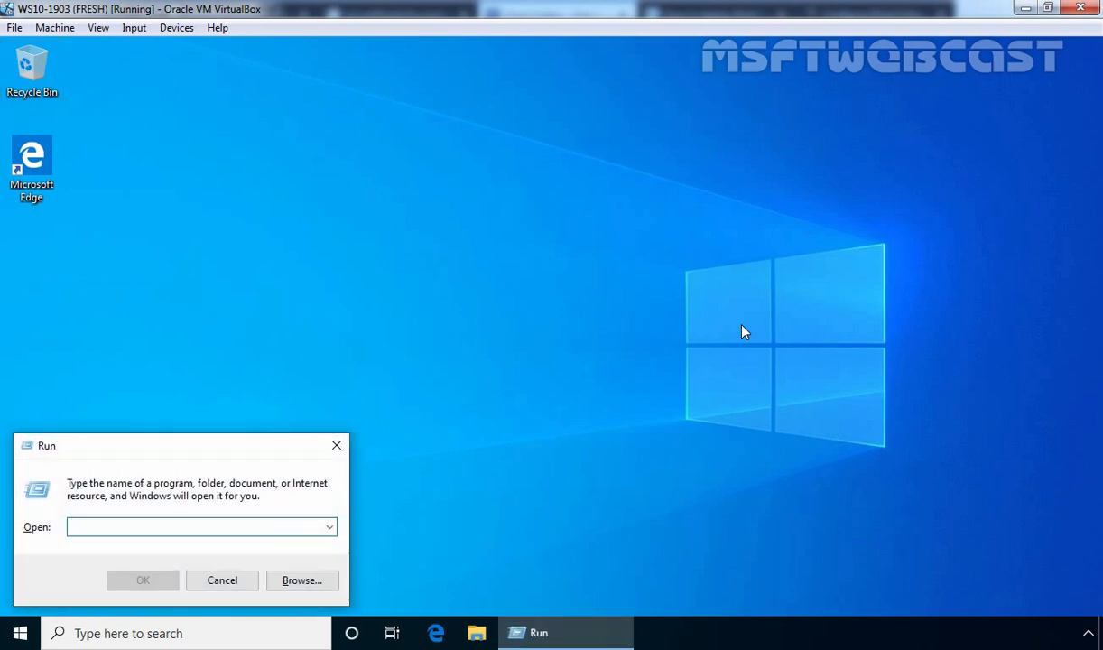
type("cmd")
key("Return")
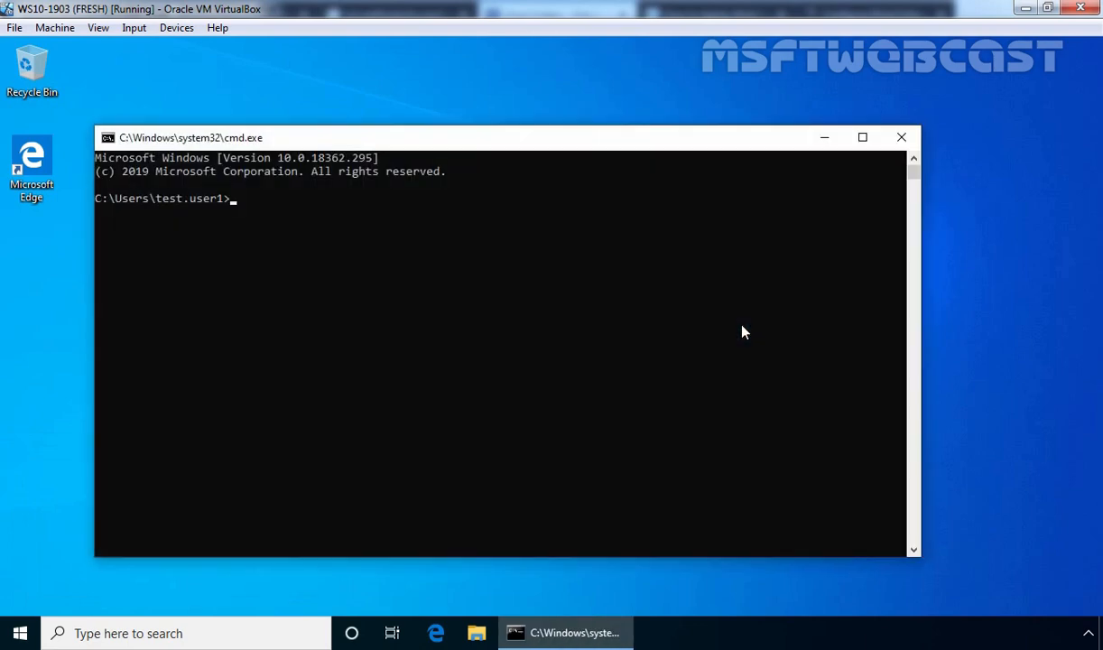
type("gpupdate /force")
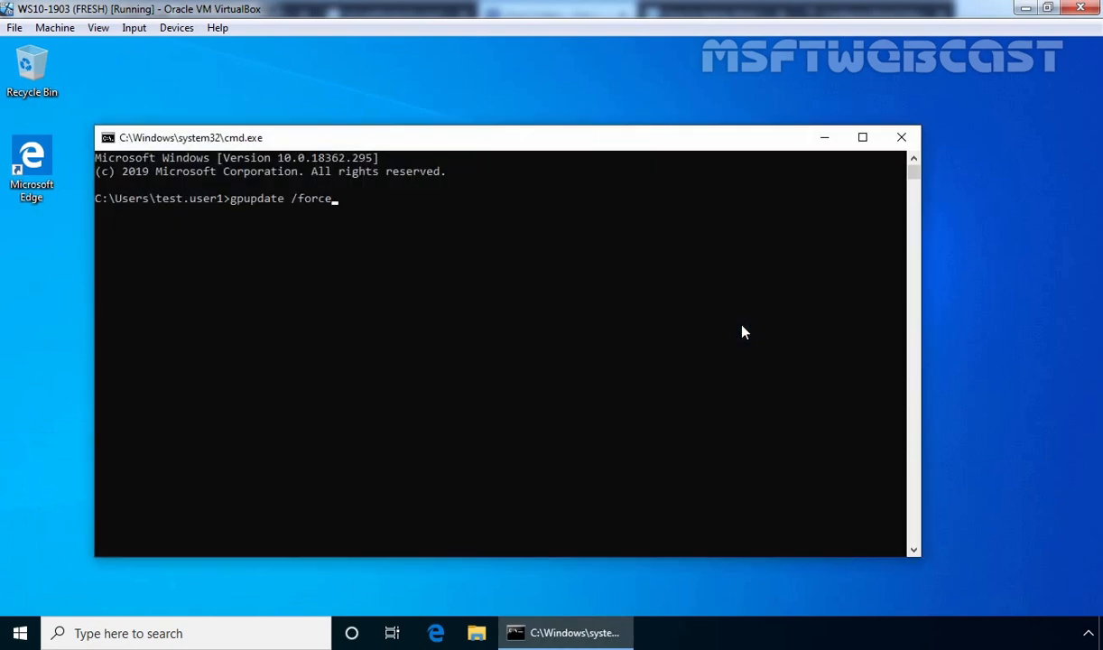
key("Return")
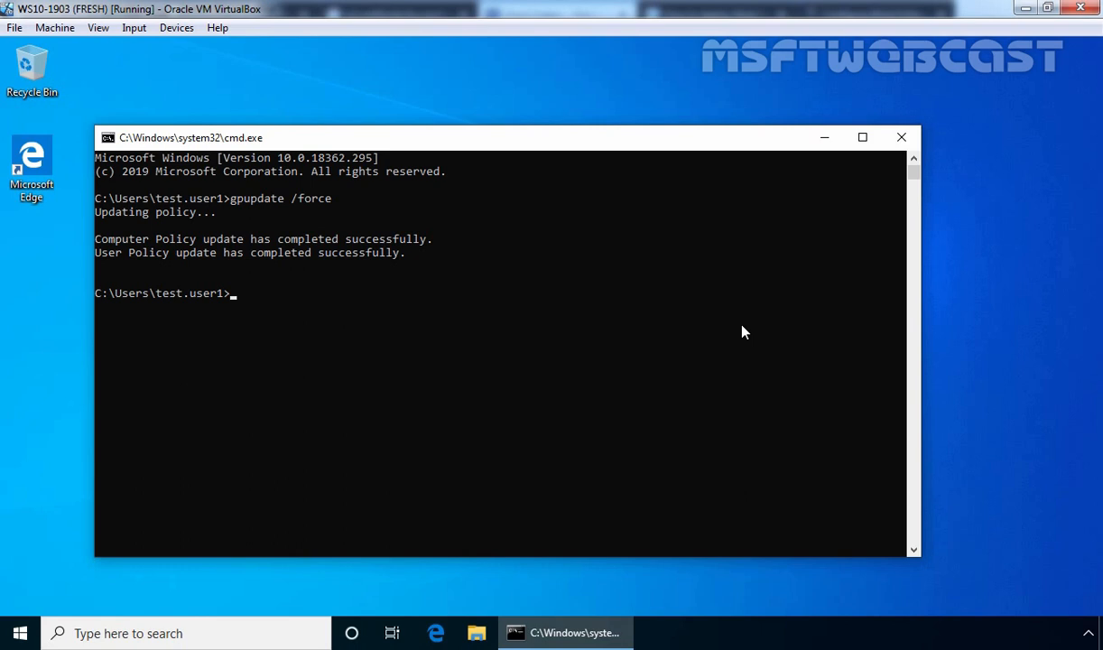
Step: Launch Control Panel from the Command Prompt with the control command and display its items as large icons
type("control")
key("Return")
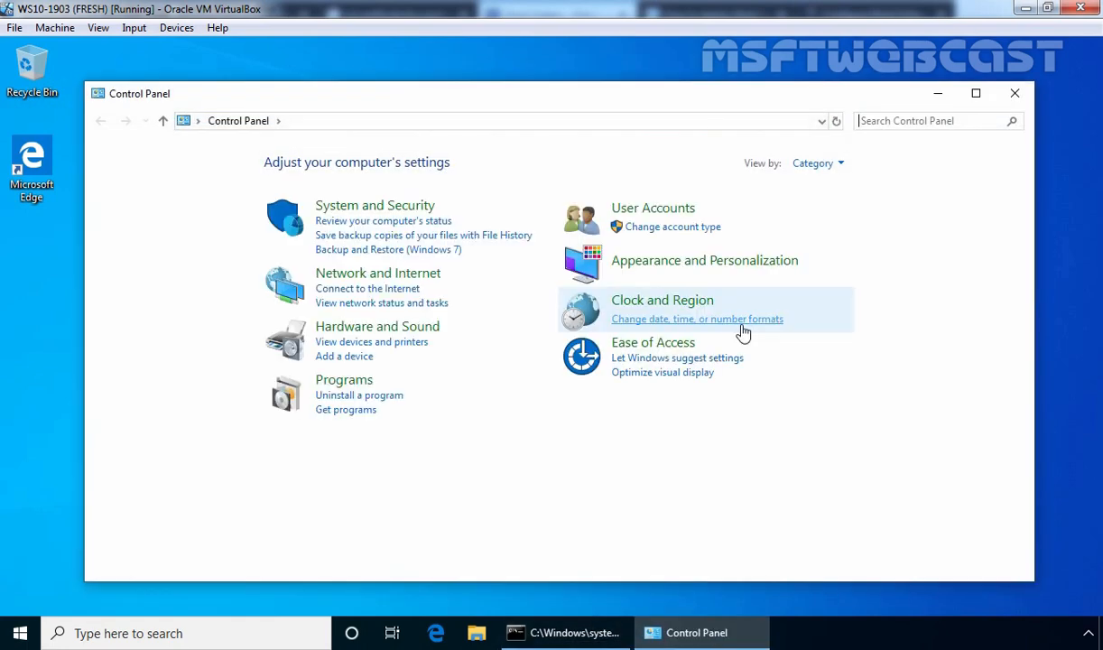
left_click(824, 164)
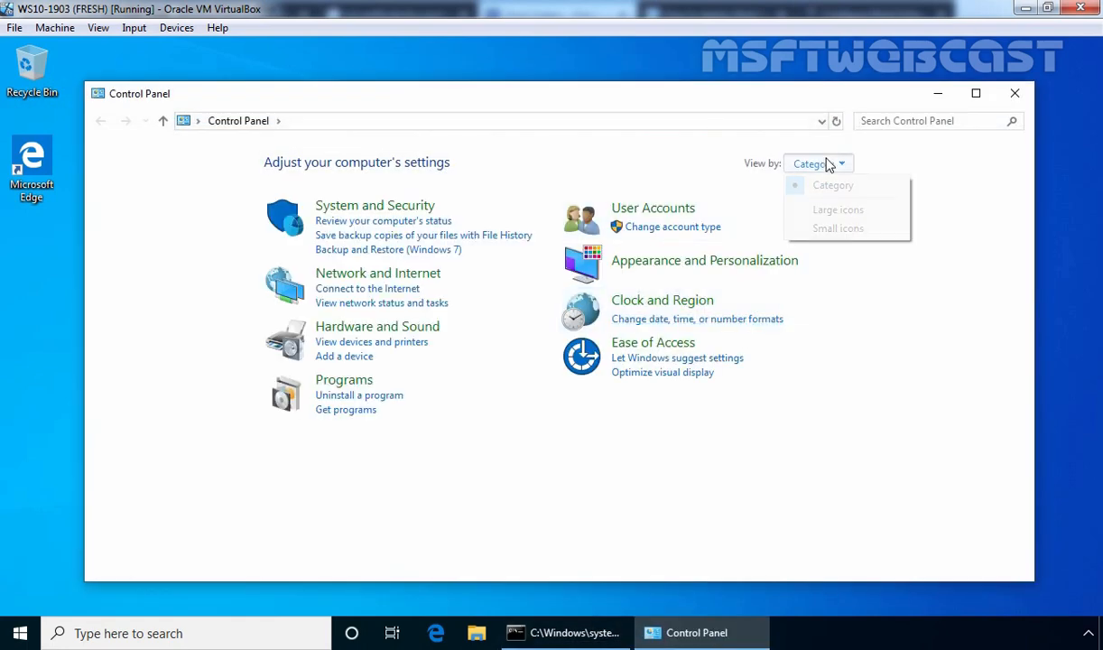
left_click(829, 214)
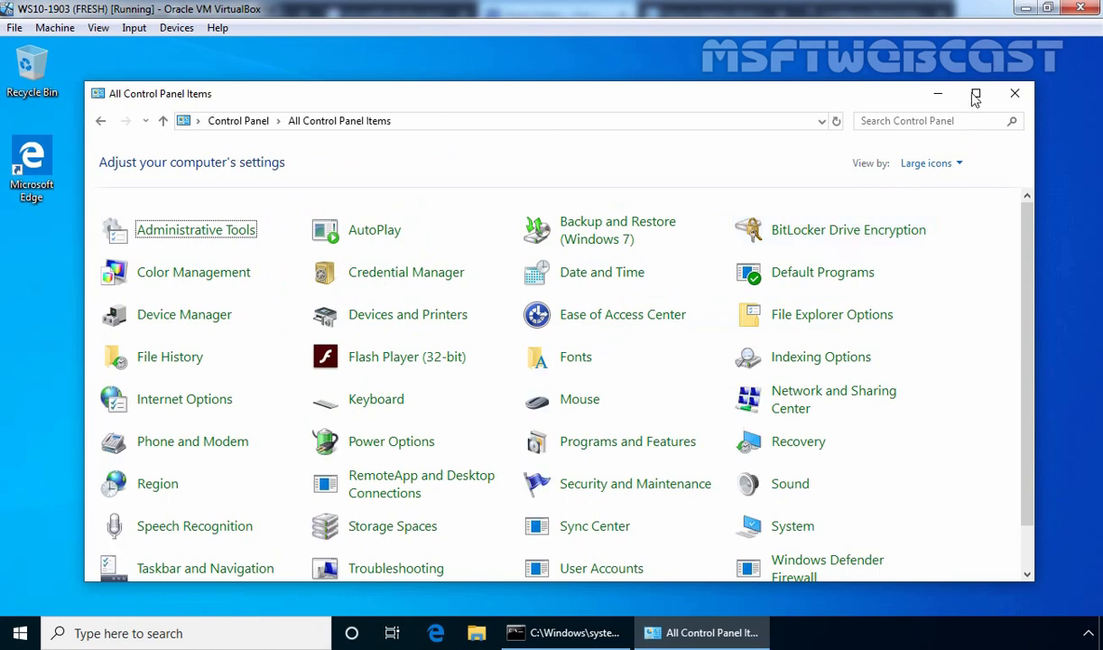
Step: Maximize Control Panel, open its Work Folders page, and browse to the Work Folders location in File Explorer
left_click(975, 94)
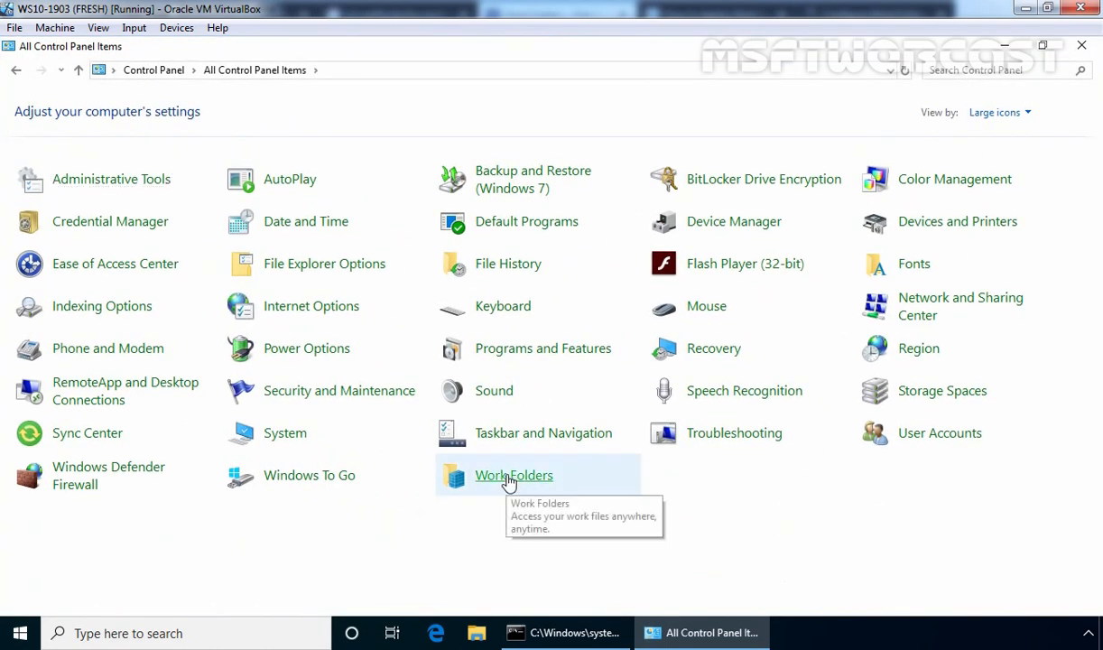
left_click(508, 480)
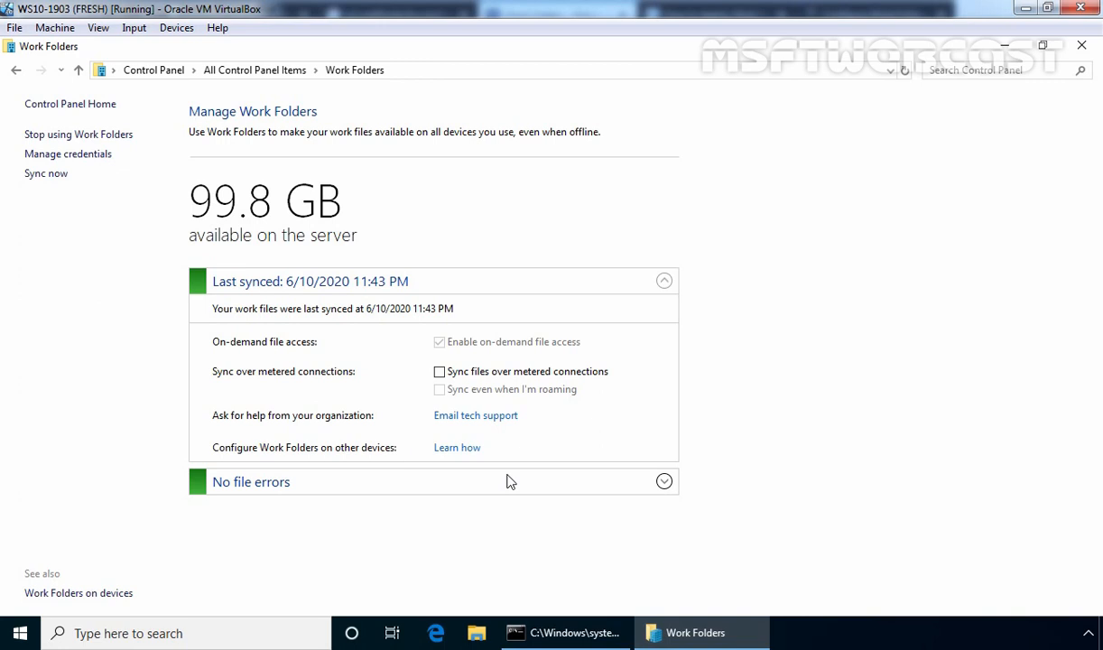
left_click(477, 635)
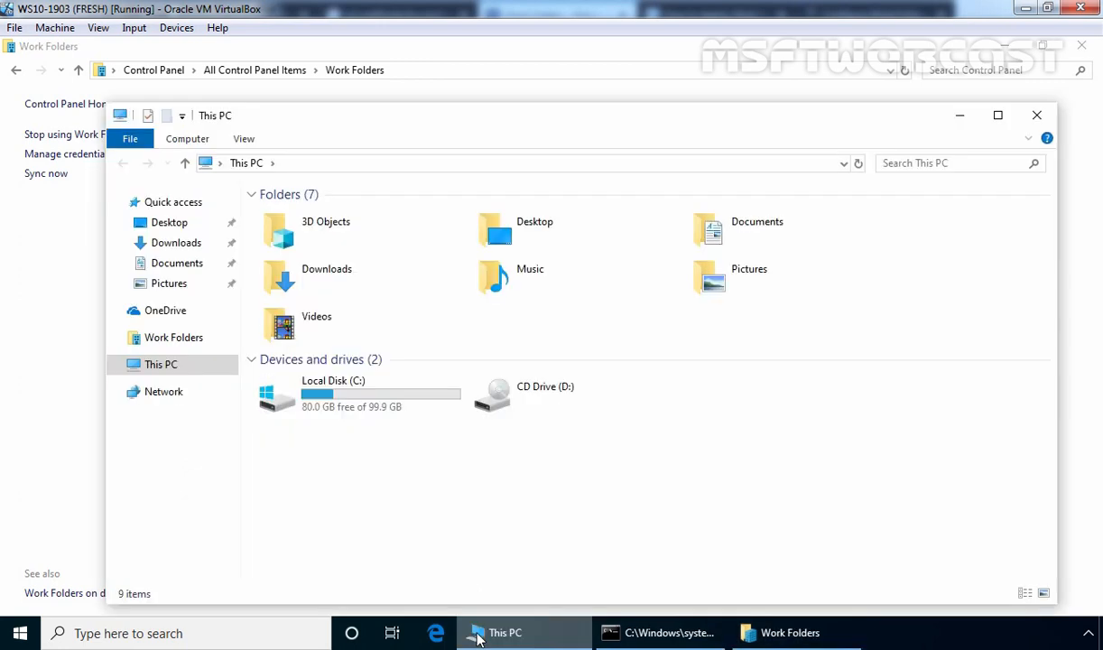
left_click(168, 339)
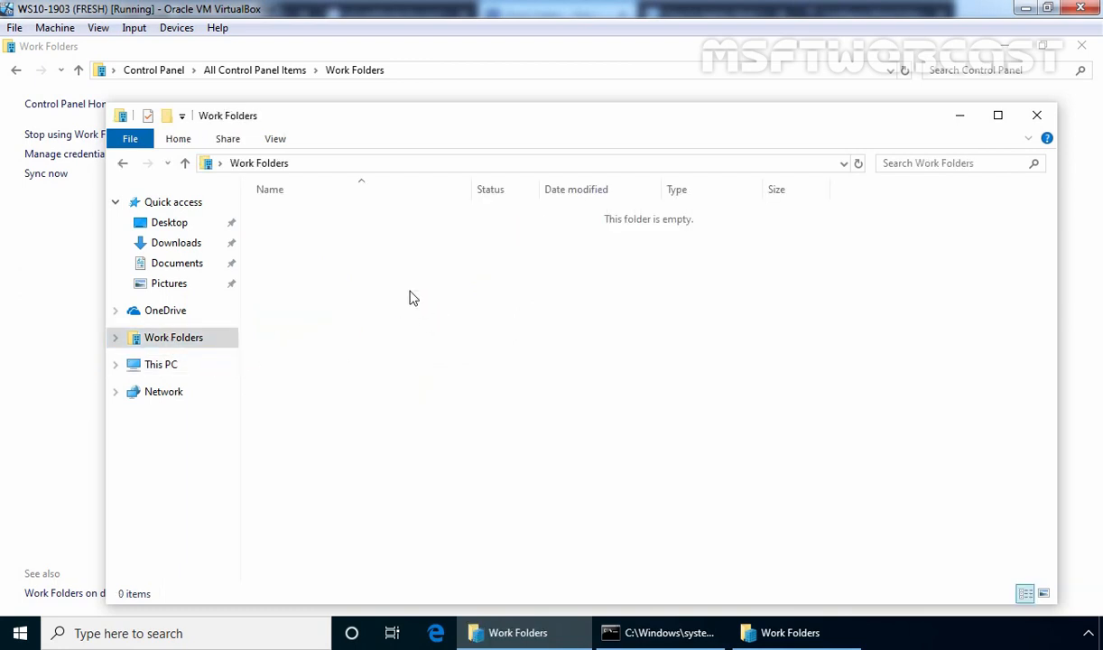
Step: Create a new folder named User1 in the client's Work Folders location
right_click(409, 292)
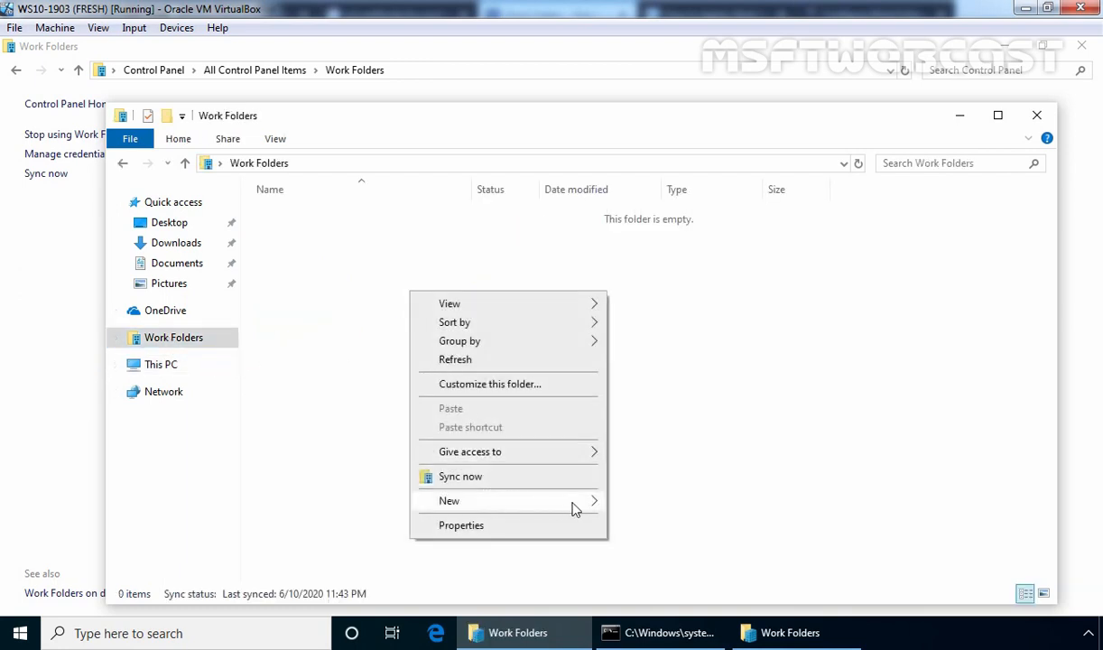
mouse_move(583, 507)
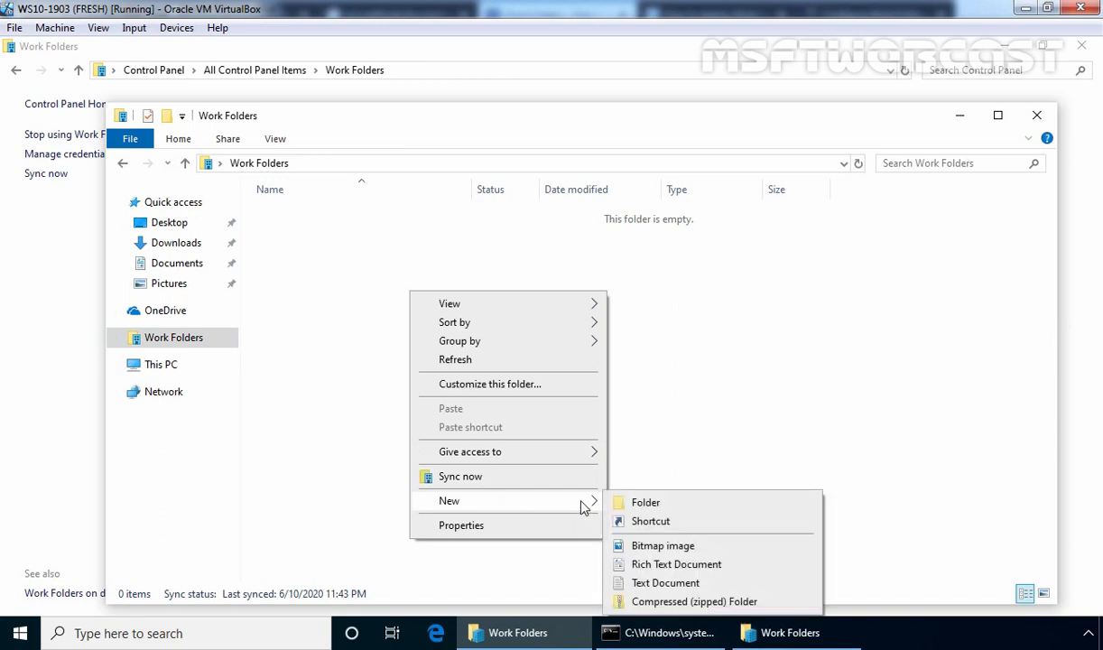
left_click(652, 505)
type("User1")
key("Return")
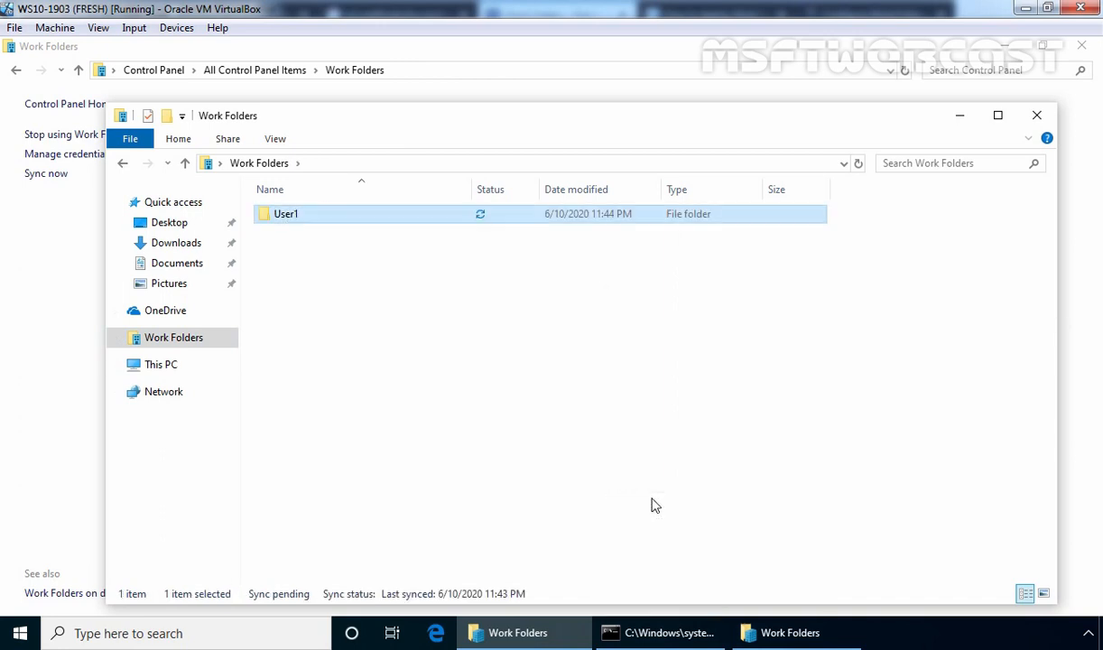
Step: Create a text document named Sample File inside the User1 folder
double_click(292, 215)
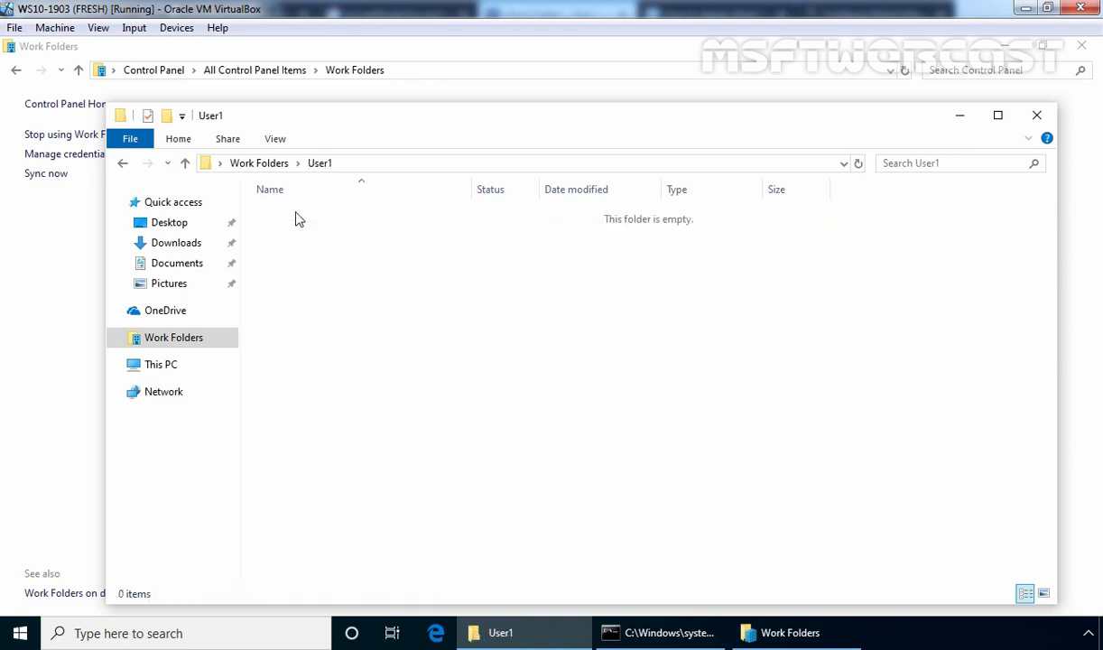
right_click(298, 218)
mouse_move(374, 443)
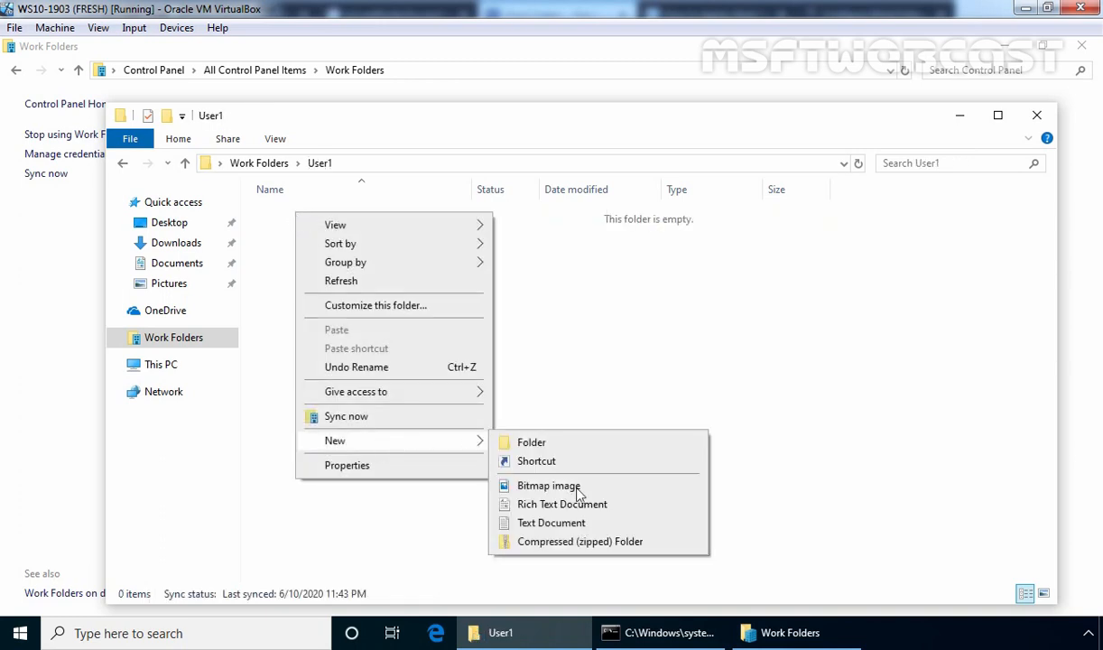
left_click(553, 524)
type("Sam")
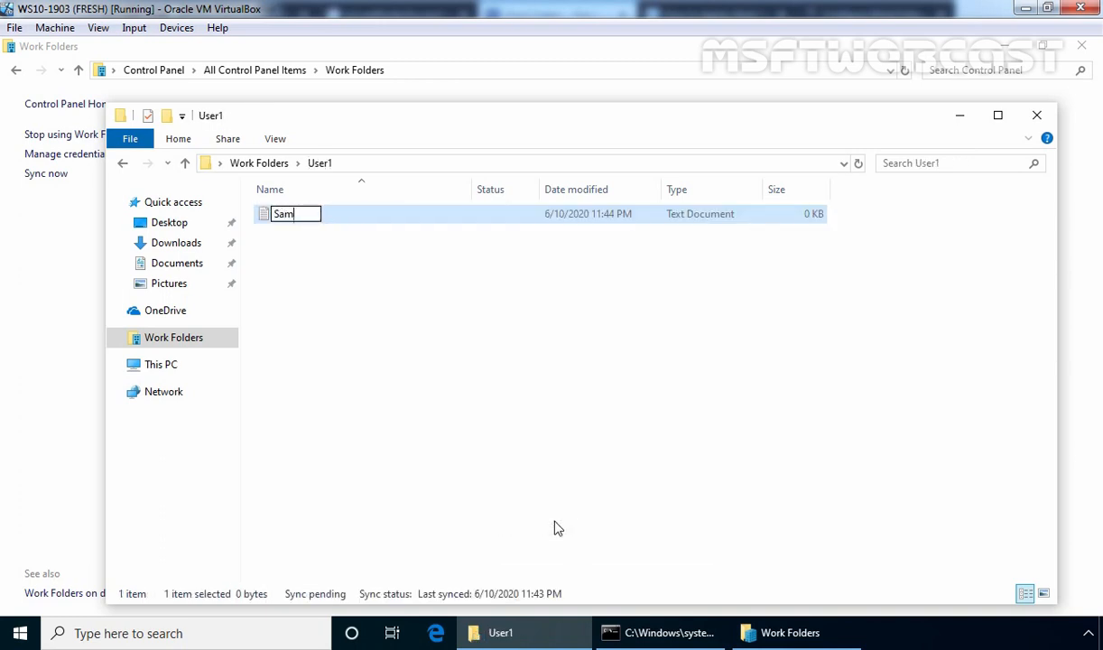
type("ple File")
key("Return")
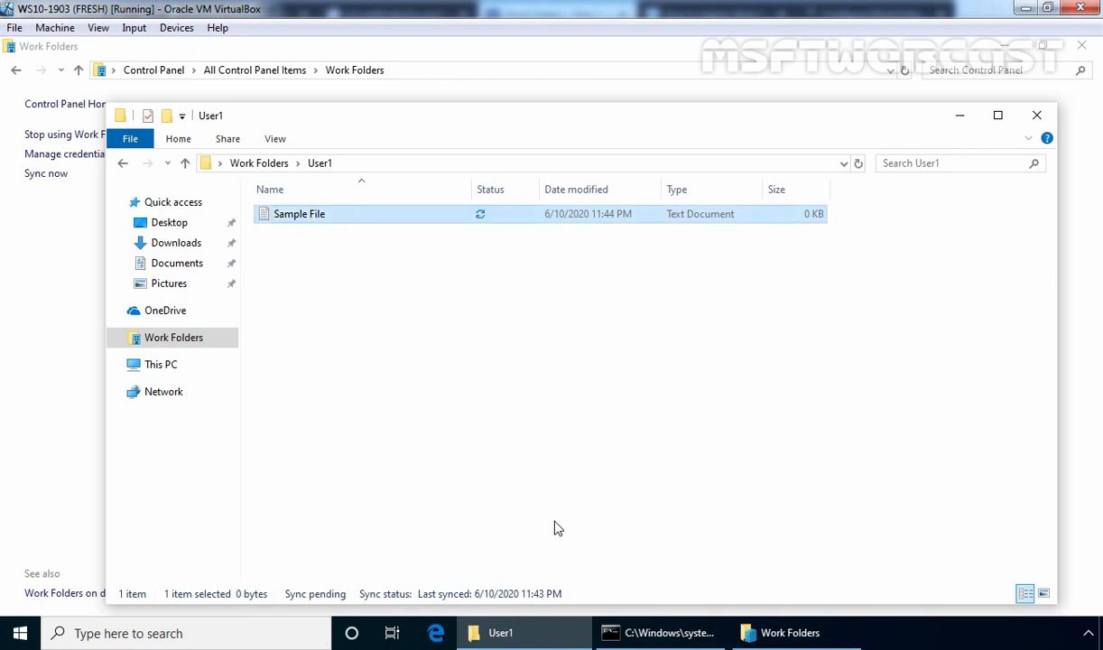
Step: Write "Hi..." in Sample File, save and close it, and return to the Work Folders root
key("Return")
type("Hi...")
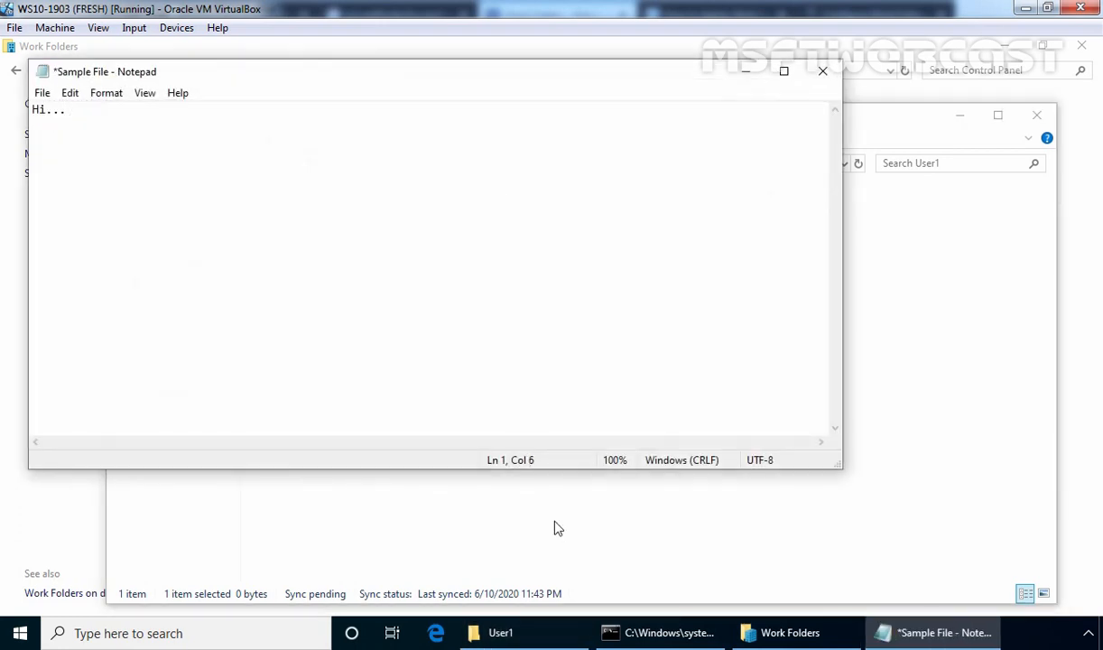
left_click(822, 71)
left_click(499, 353)
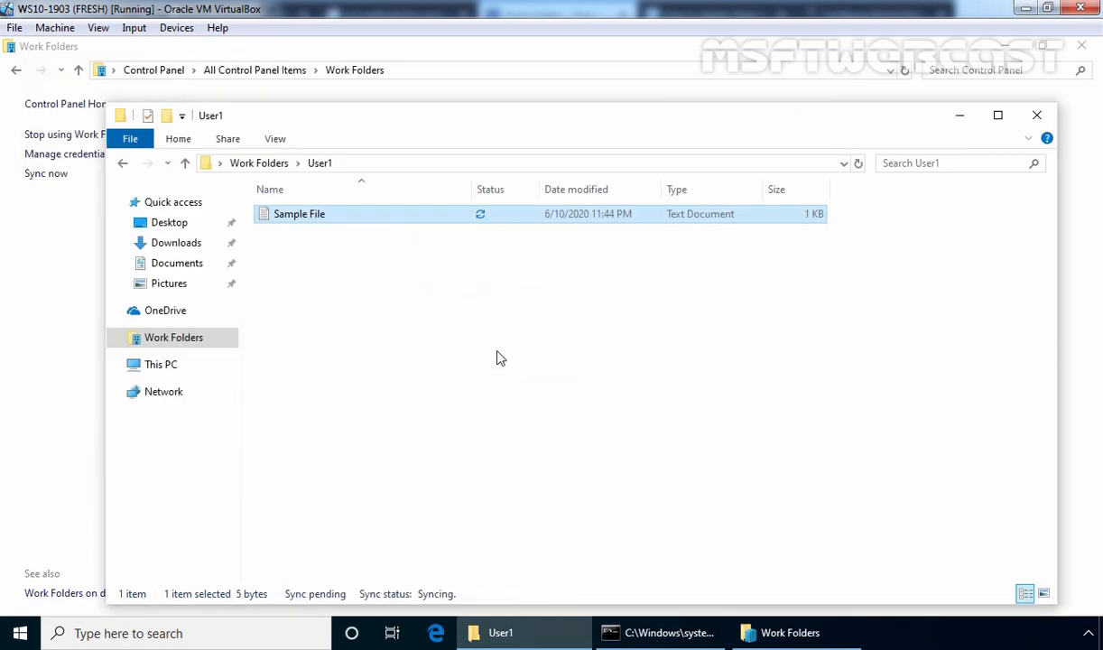
left_click(259, 163)
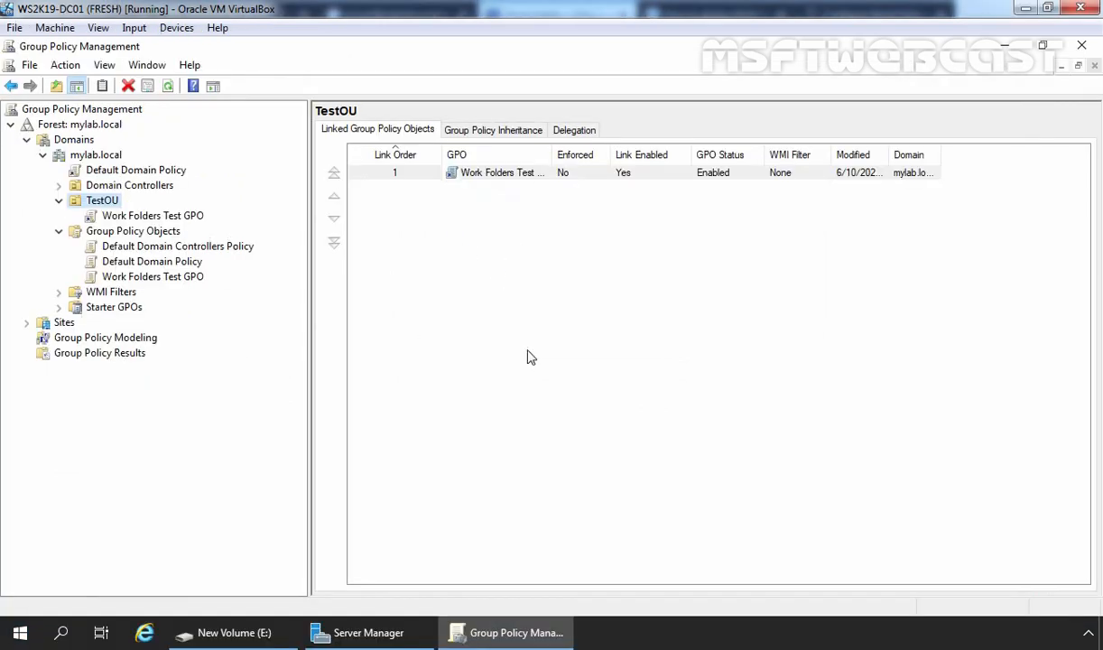
Step: On WS2K19-DC01, check the contents of Sample File in User1 under the test user's folder in E:\MYLAB-WF01, and close the file and folder windows
left_click(246, 632)
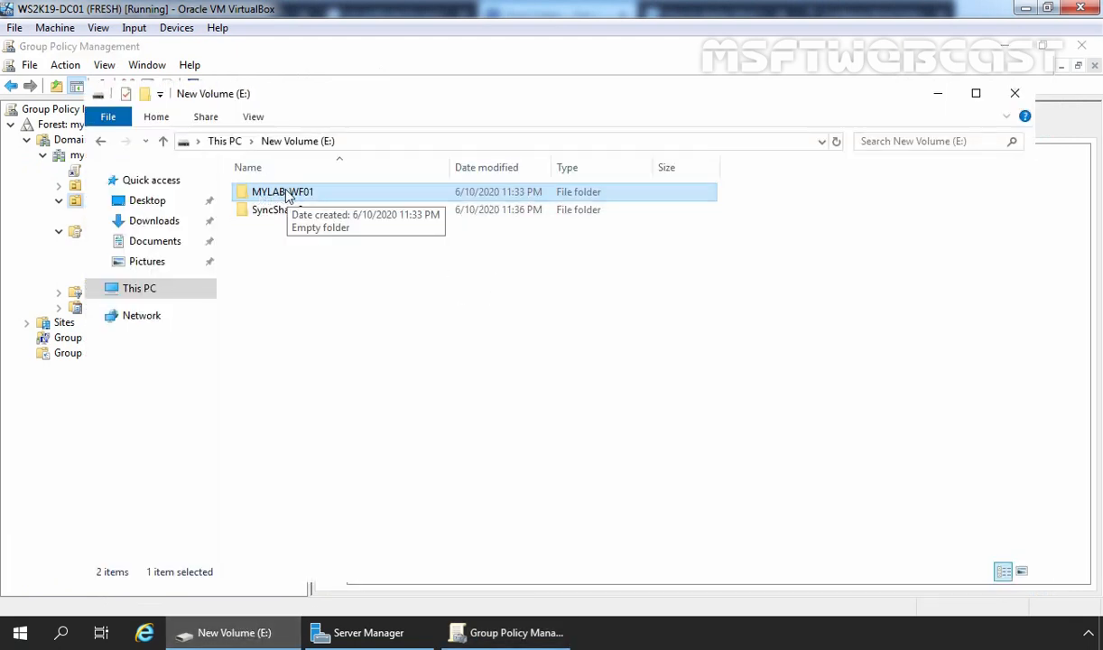
double_click(287, 195)
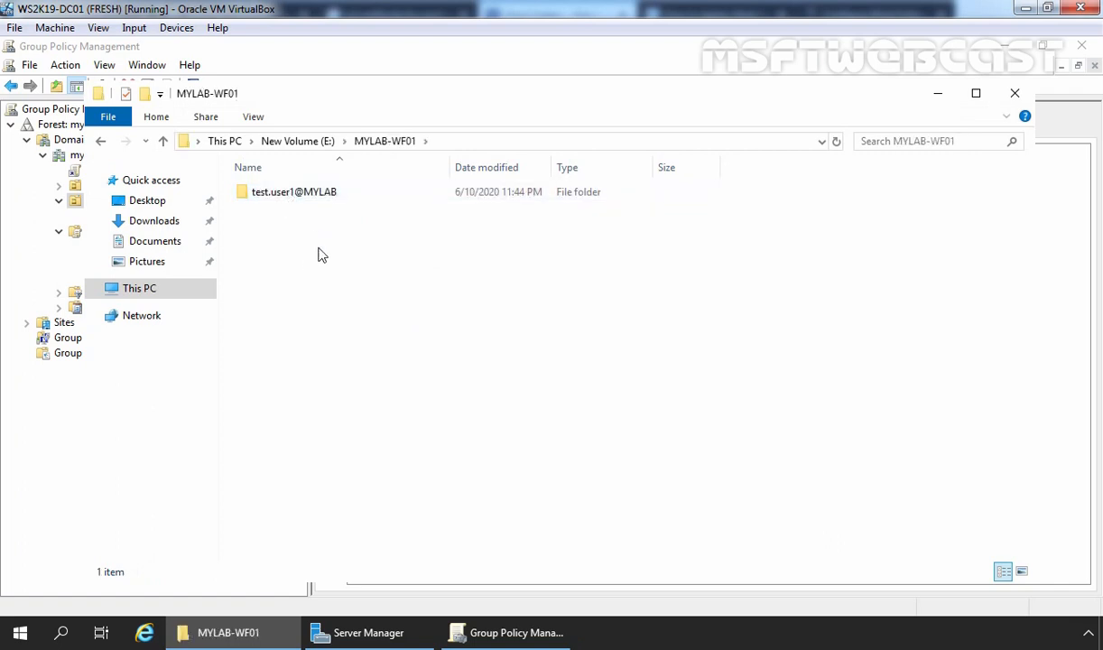
left_click(281, 199)
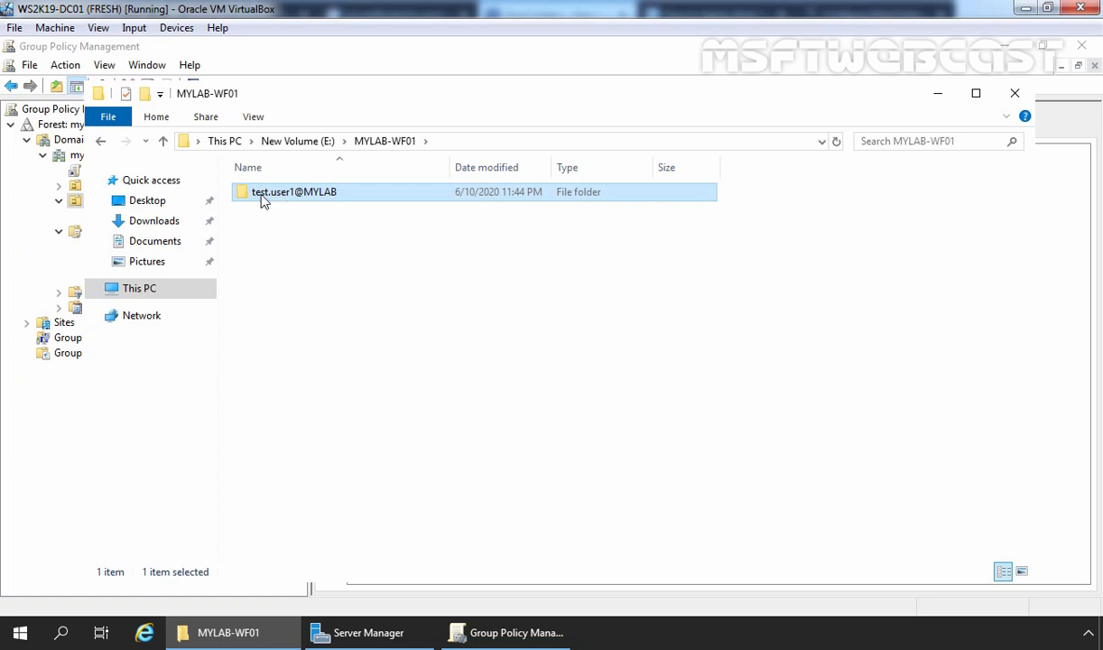
double_click(281, 200)
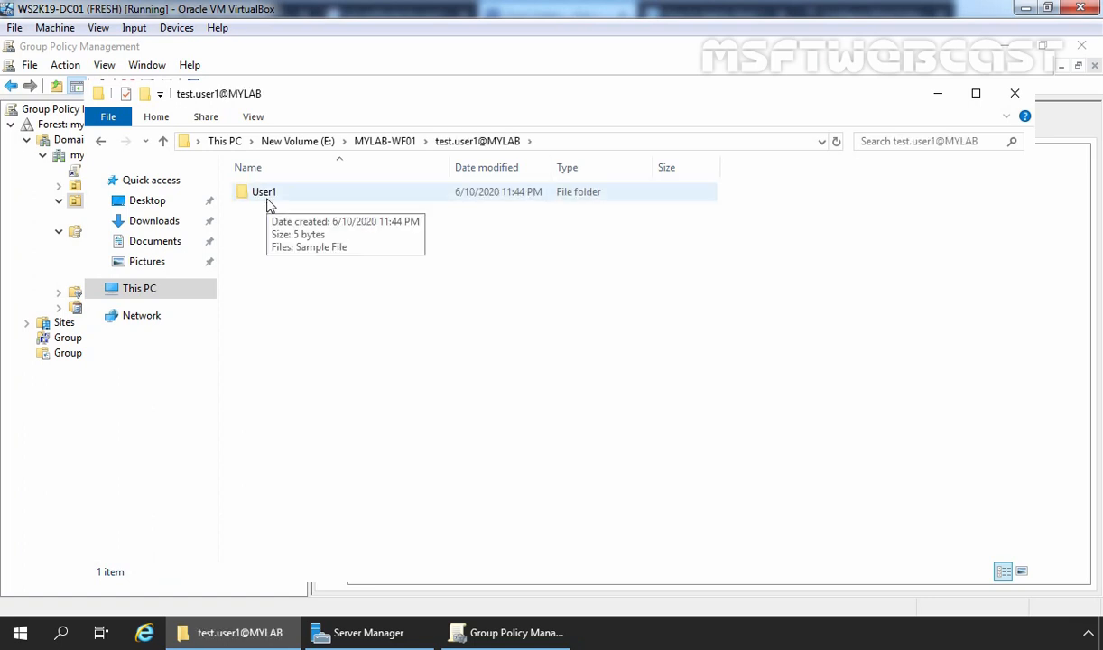
double_click(268, 202)
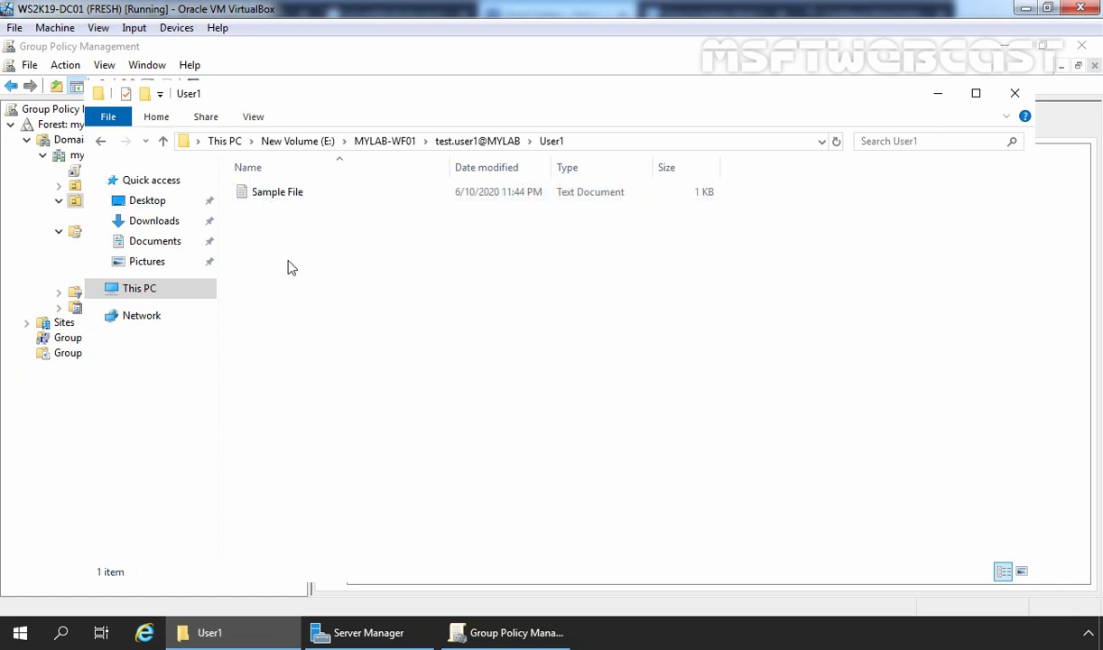
double_click(287, 204)
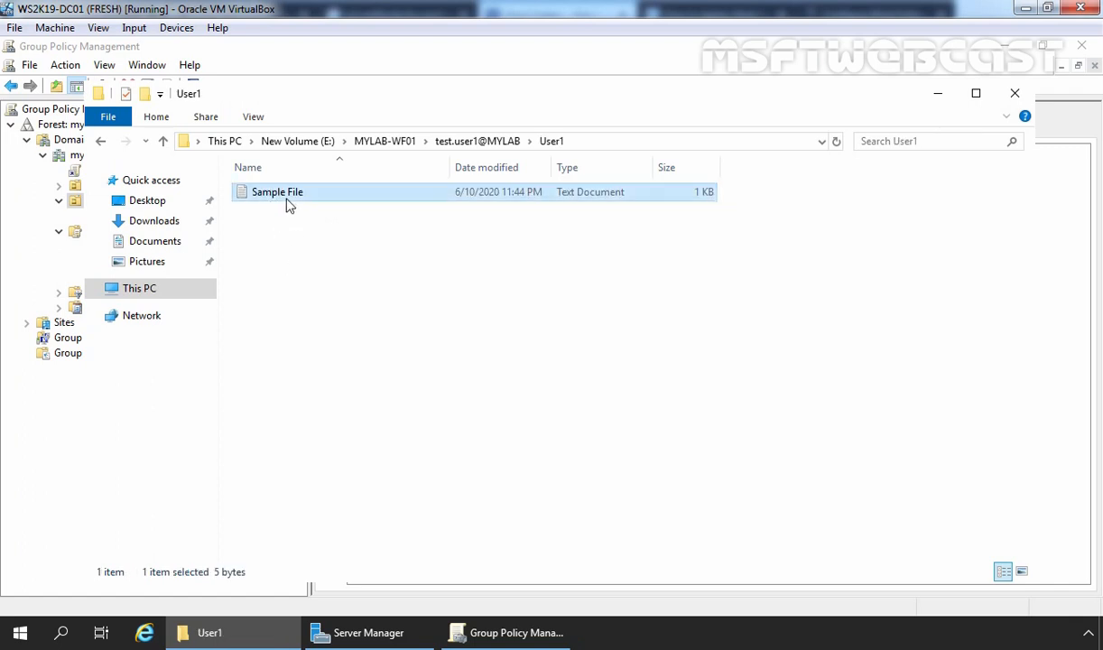
left_click(148, 152)
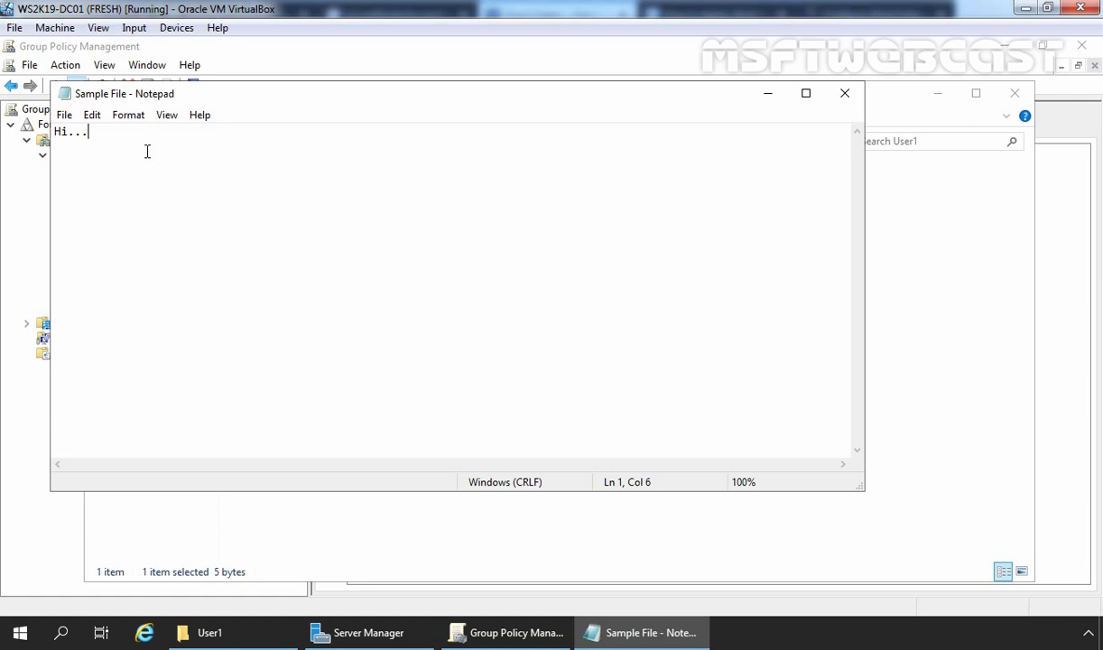
left_click(842, 96)
left_click(1011, 93)
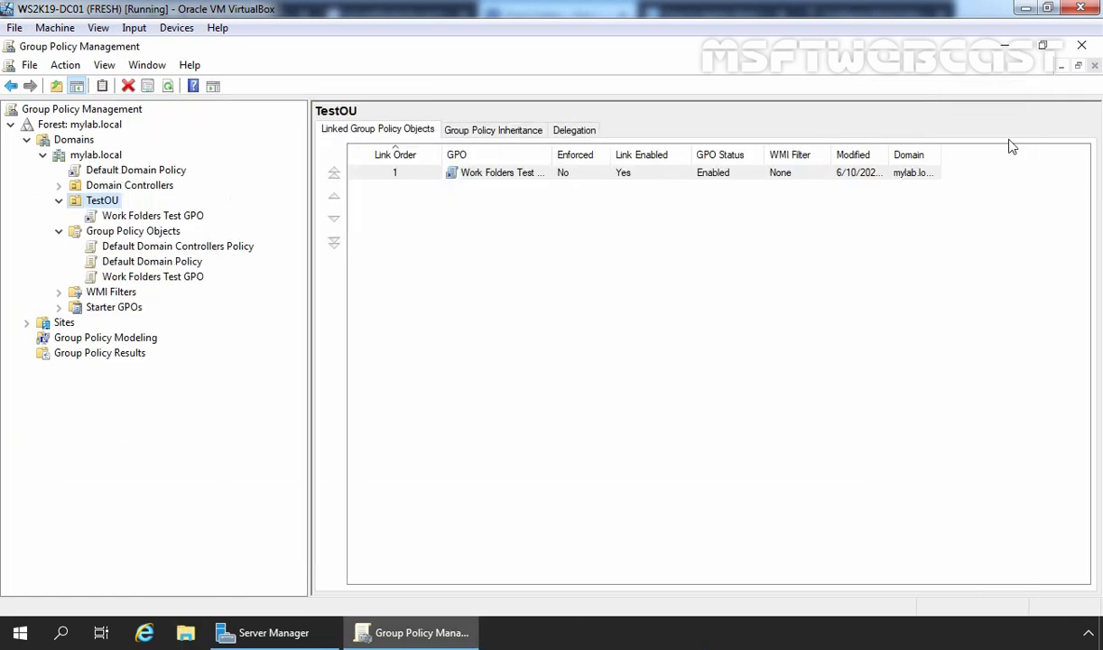
Step: In Server Manager, enable Encrypt Work Folders for the mylab-wf01 sync share, and sync Work Folders on the WS10-1903 client
left_click(244, 632)
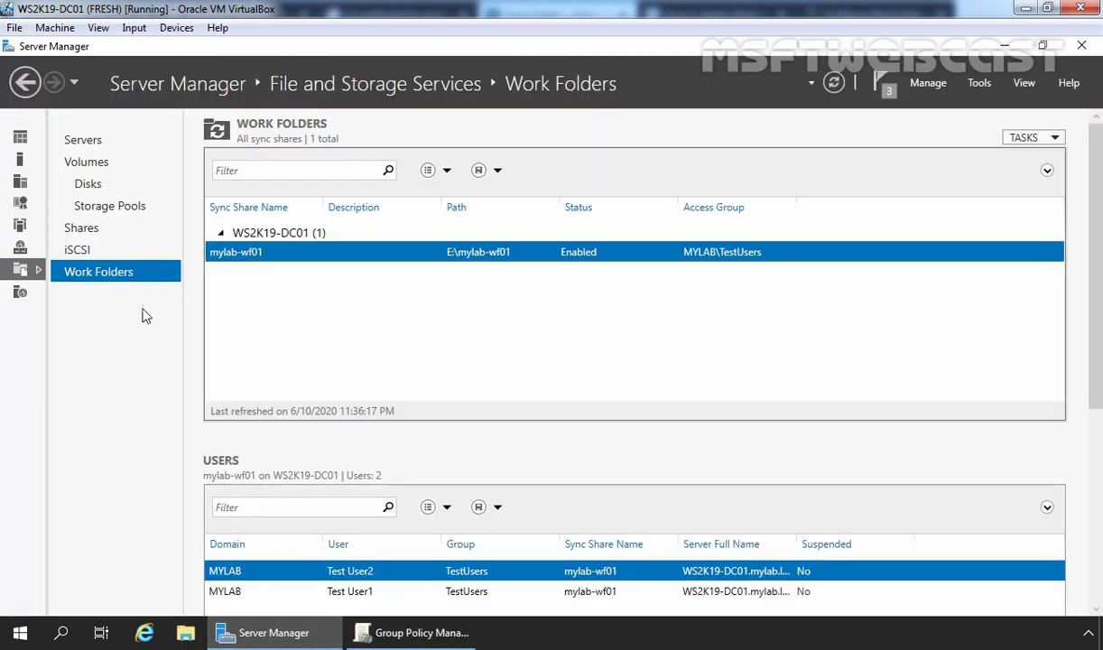
right_click(529, 256)
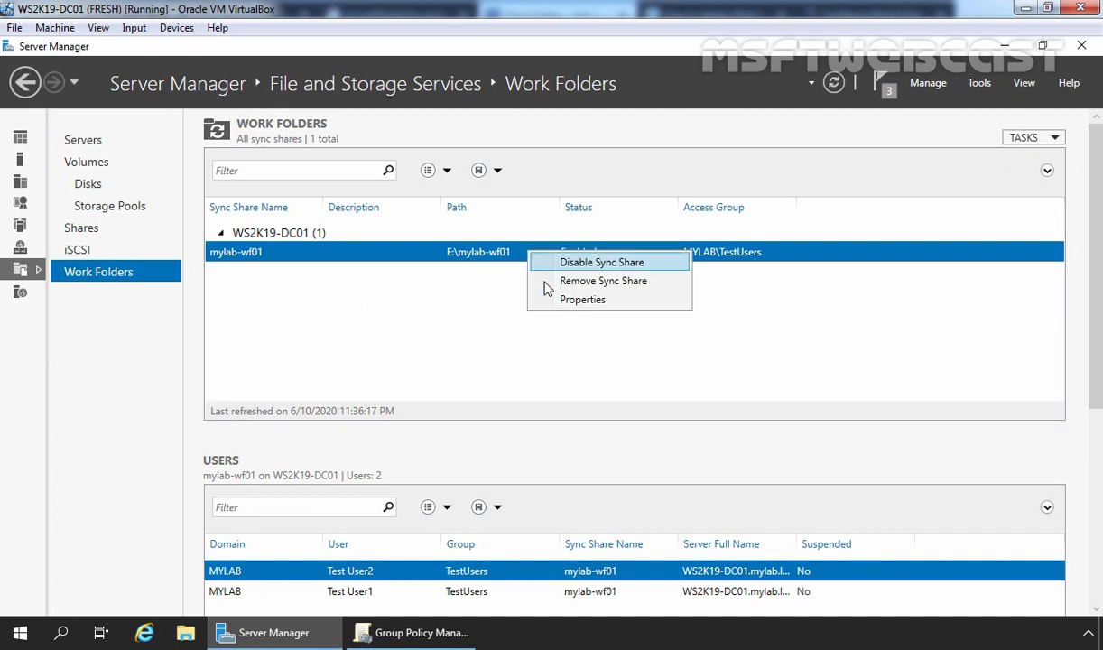
left_click(578, 300)
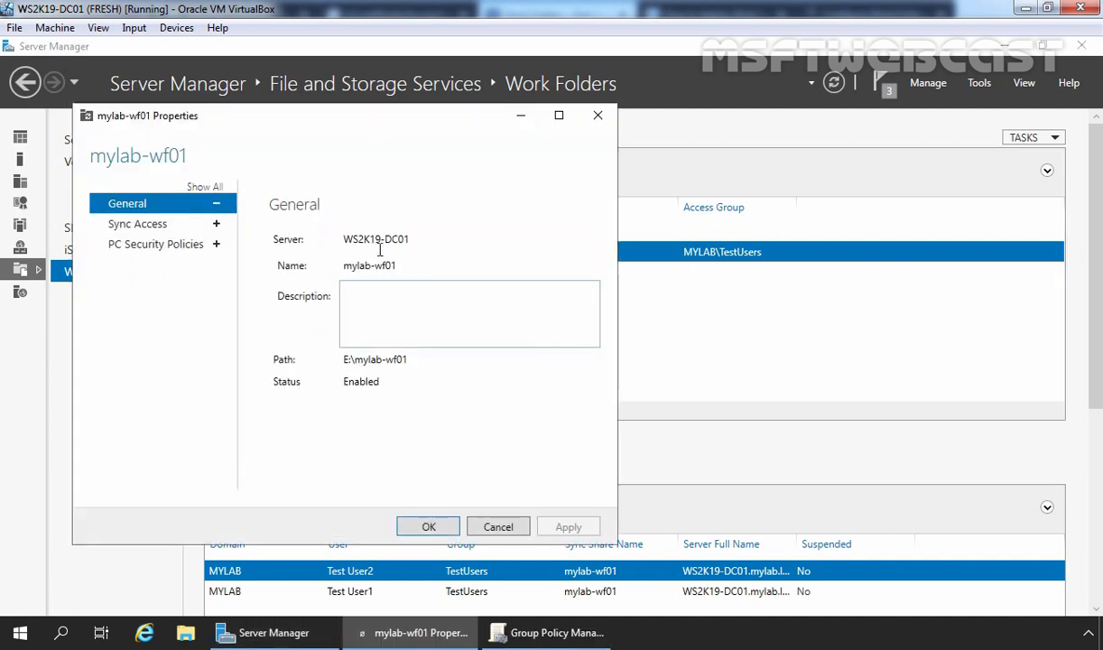
left_click(126, 240)
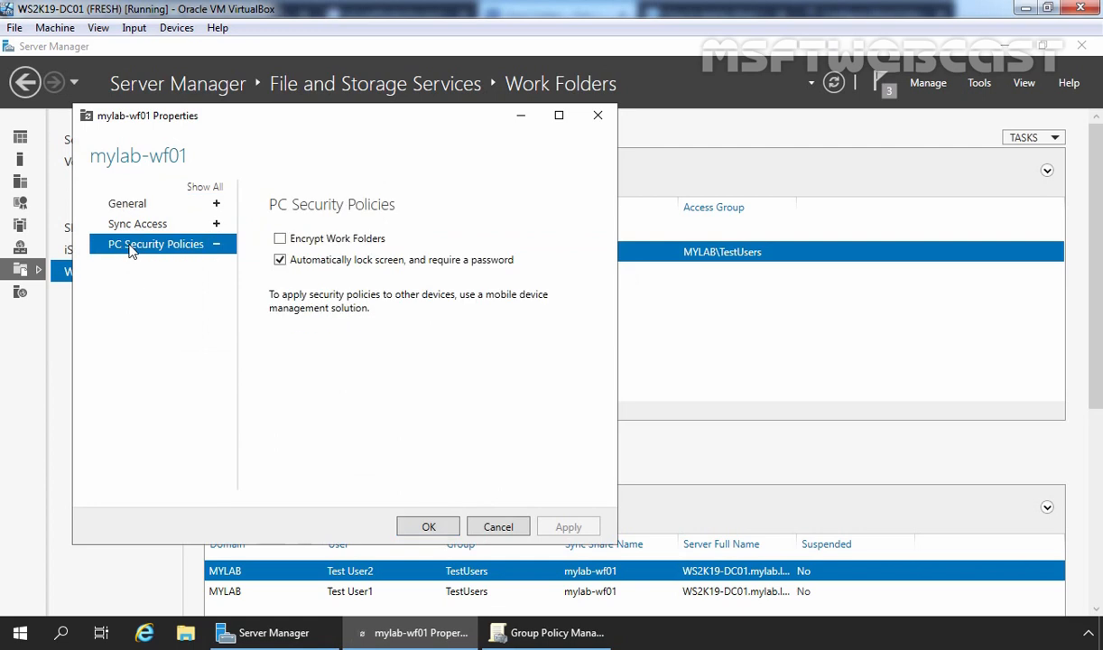
left_click(280, 239)
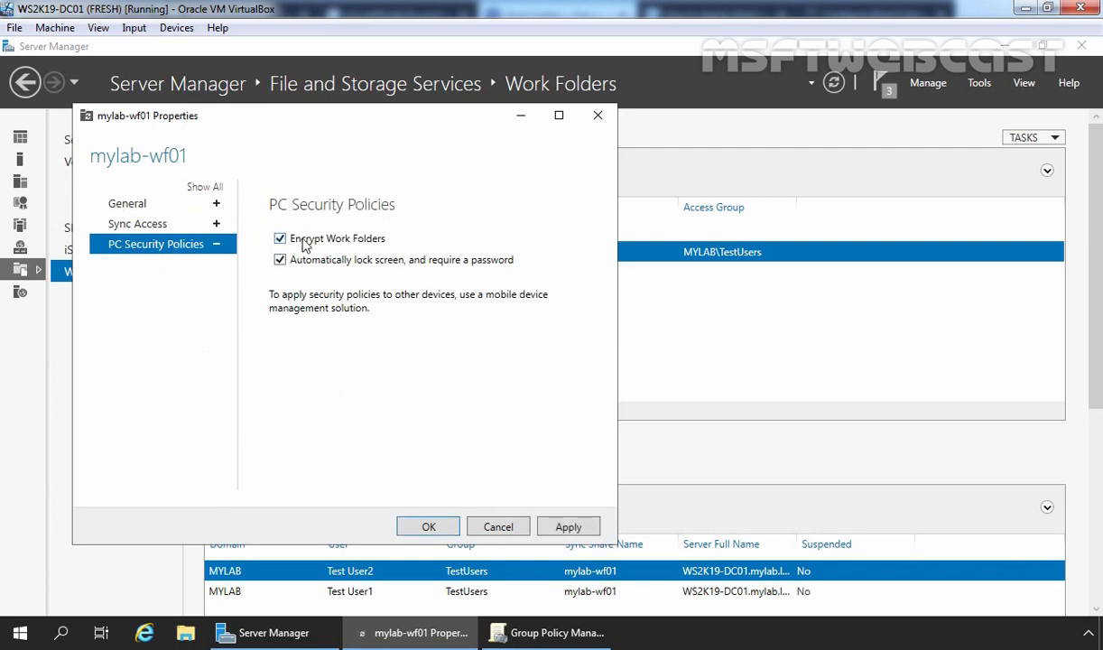
left_click(569, 527)
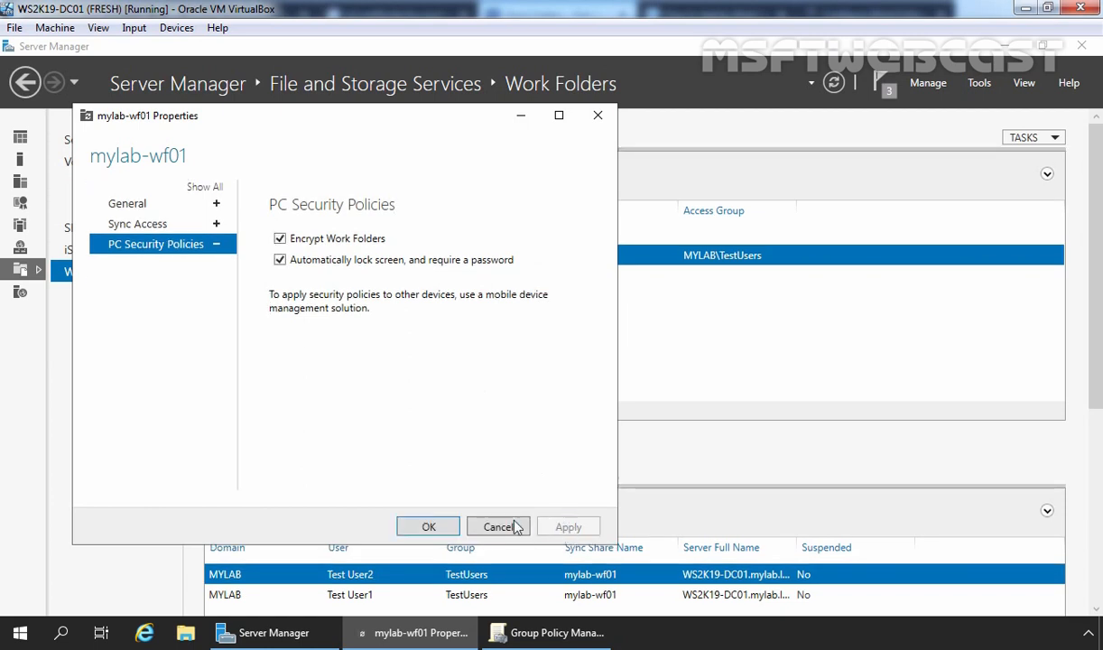
left_click(442, 528)
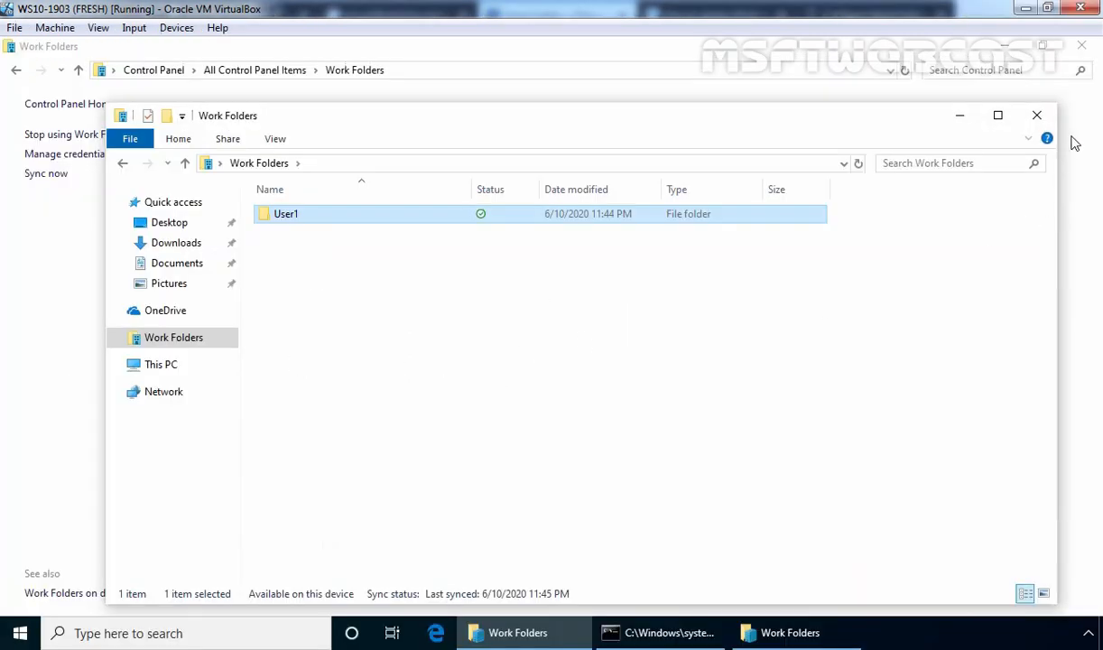
left_click(1036, 115)
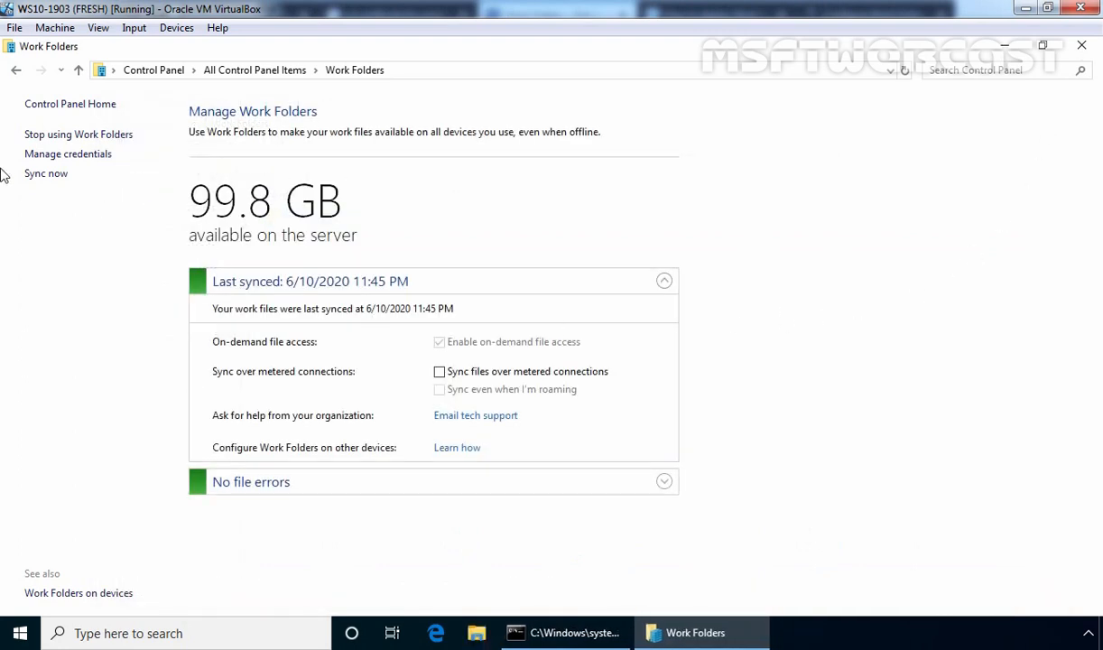
left_click(45, 176)
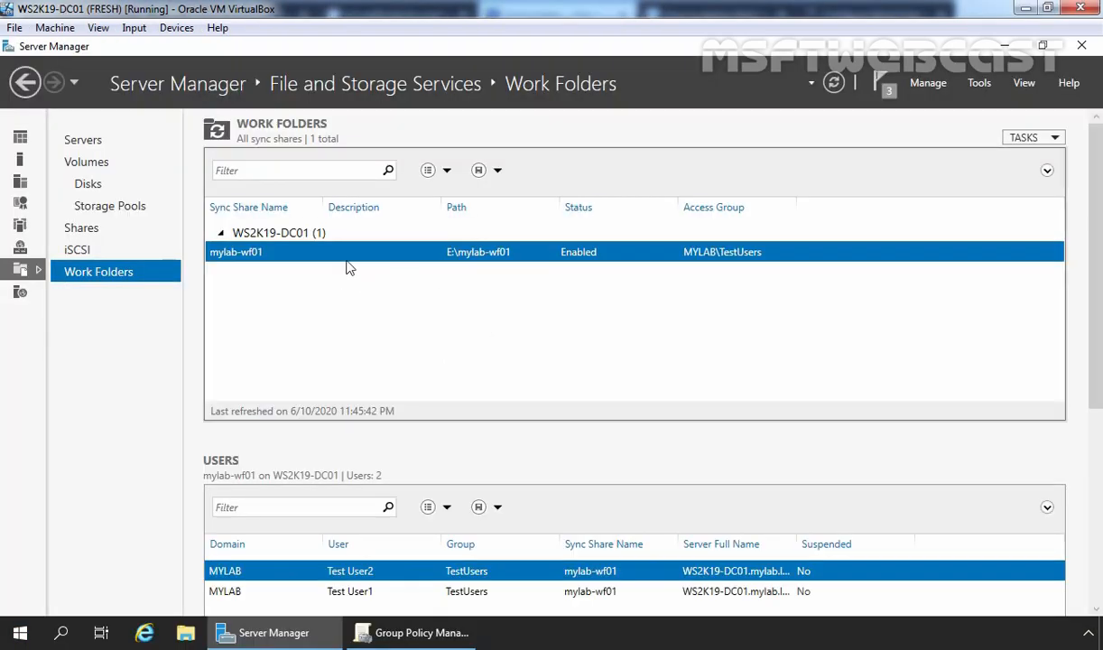
Step: On WS2K19-DC01, turn off Encrypt Work Folders for the mylab-wf01 sync share, and sync Work Folders again on the client
right_click(343, 255)
left_click(386, 295)
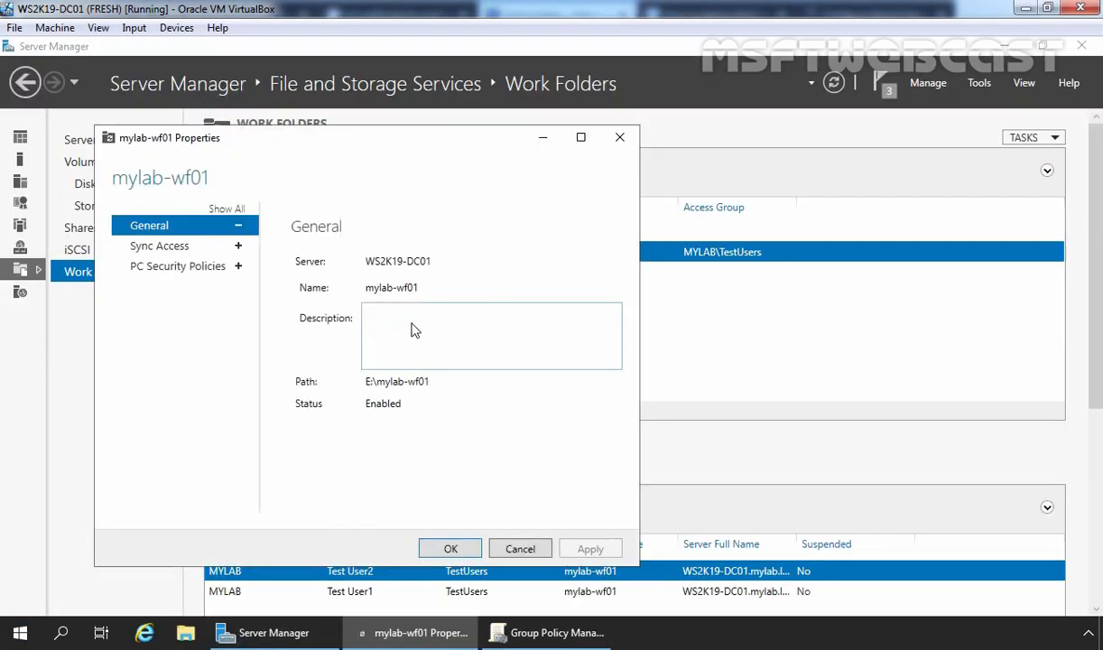
left_click(134, 263)
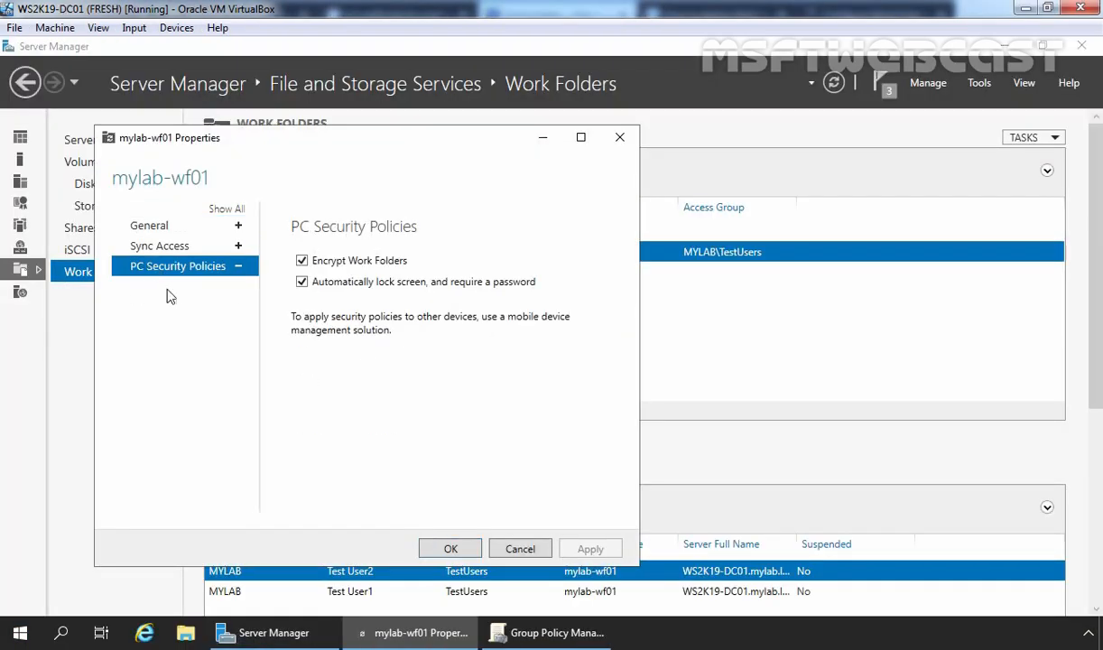
left_click(301, 261)
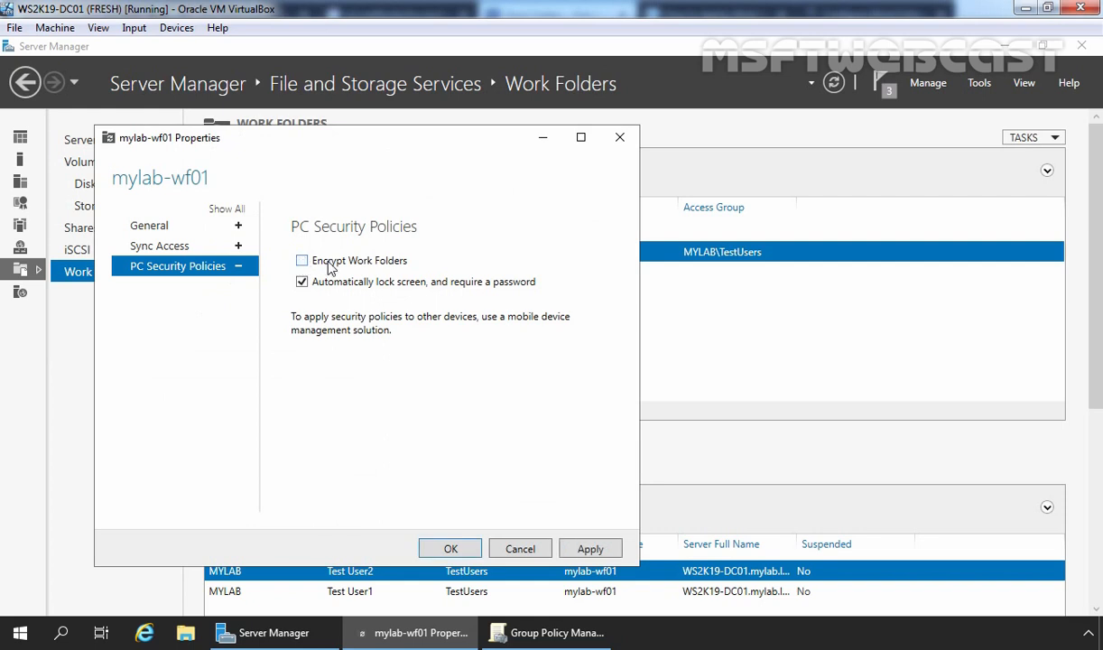
left_click(590, 551)
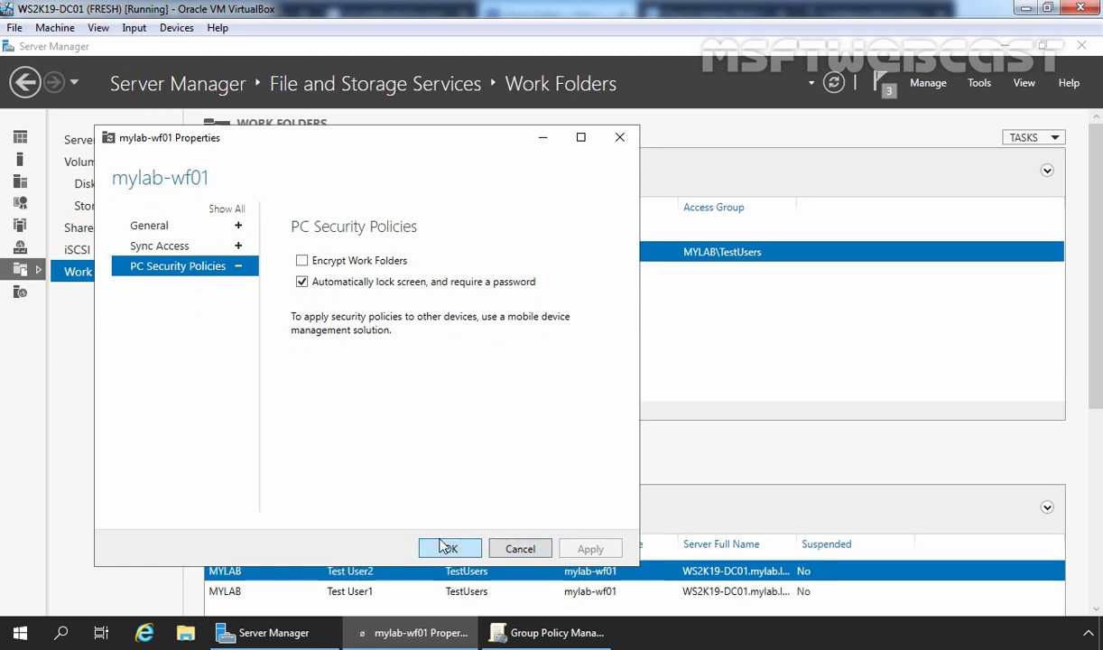
left_click(451, 549)
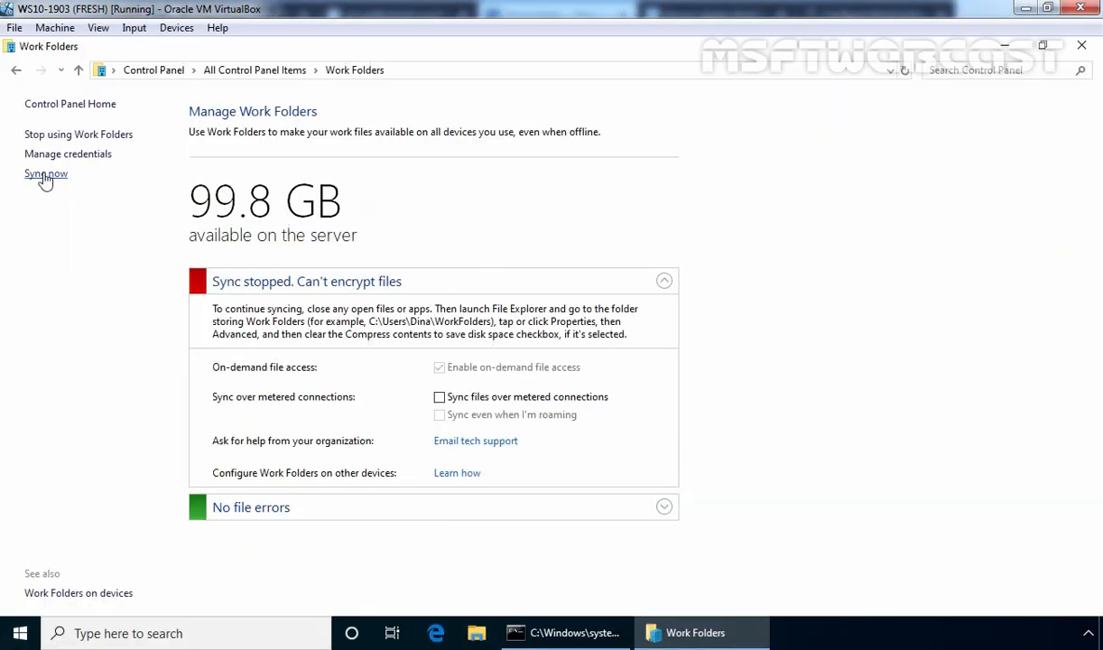
left_click(45, 174)
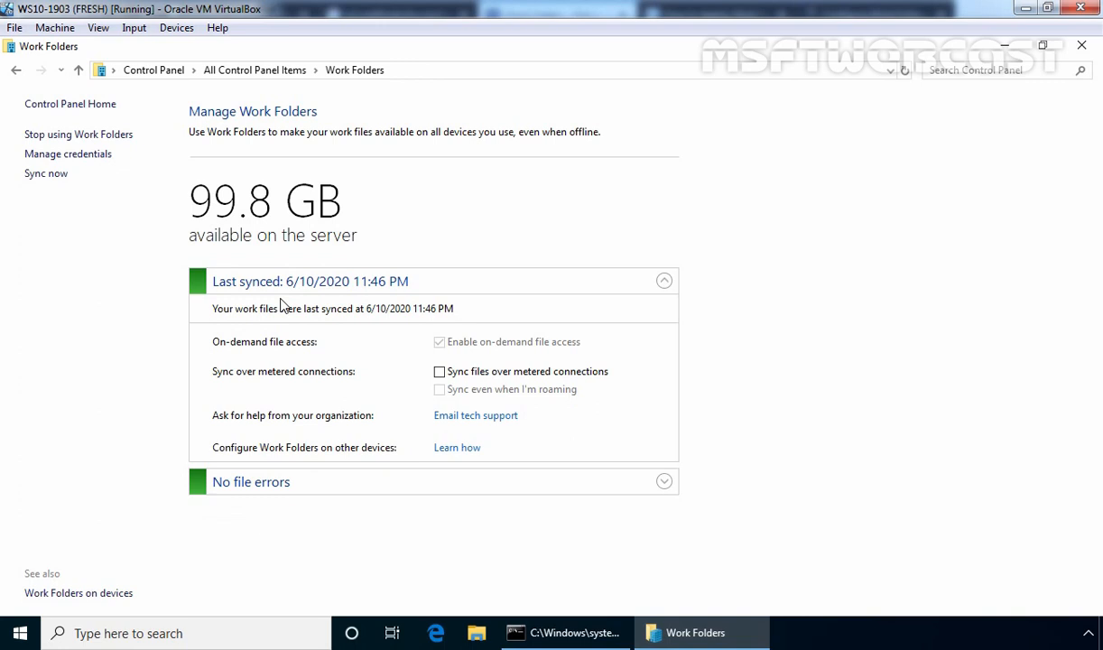
Step: Display the client's Windows version information by running winver
key("super+r")
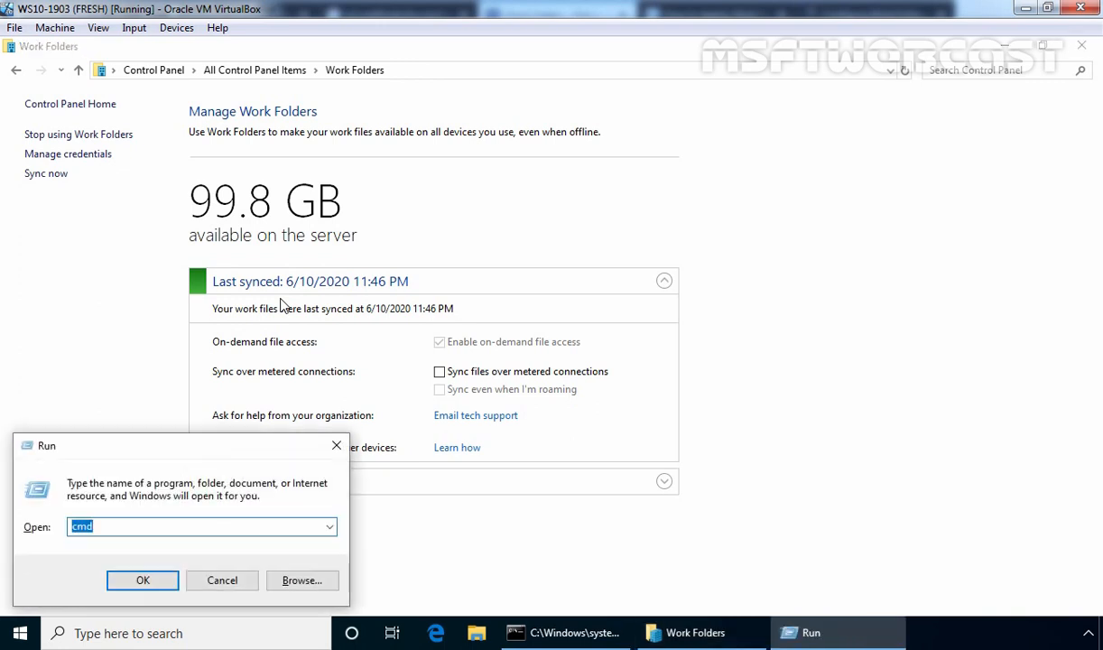
type("winver")
key("Return")
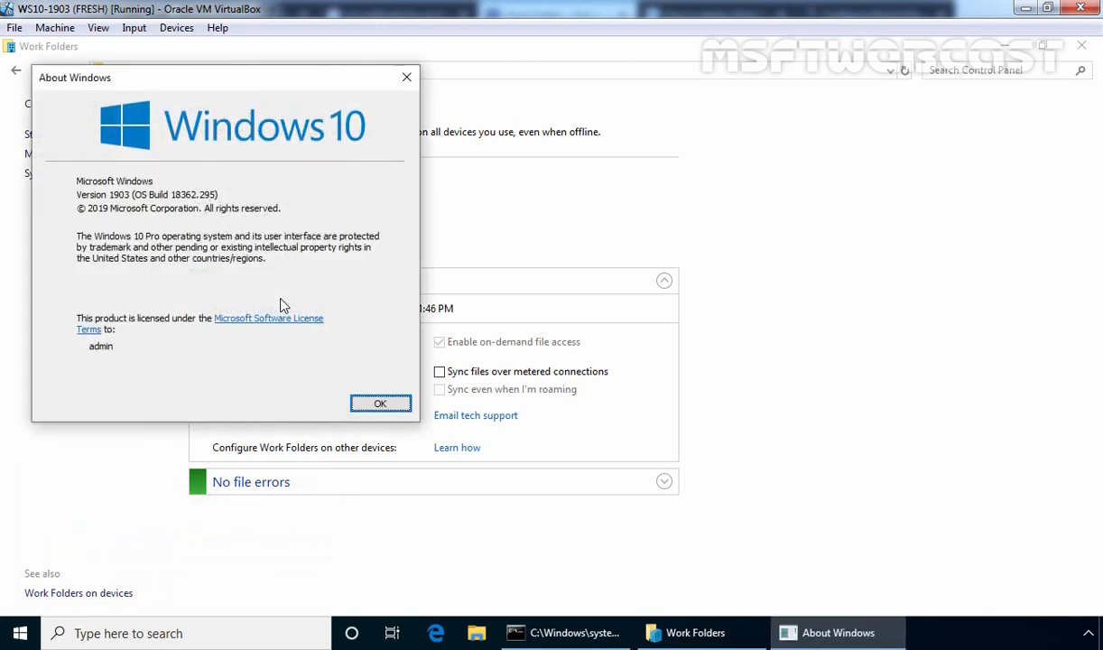